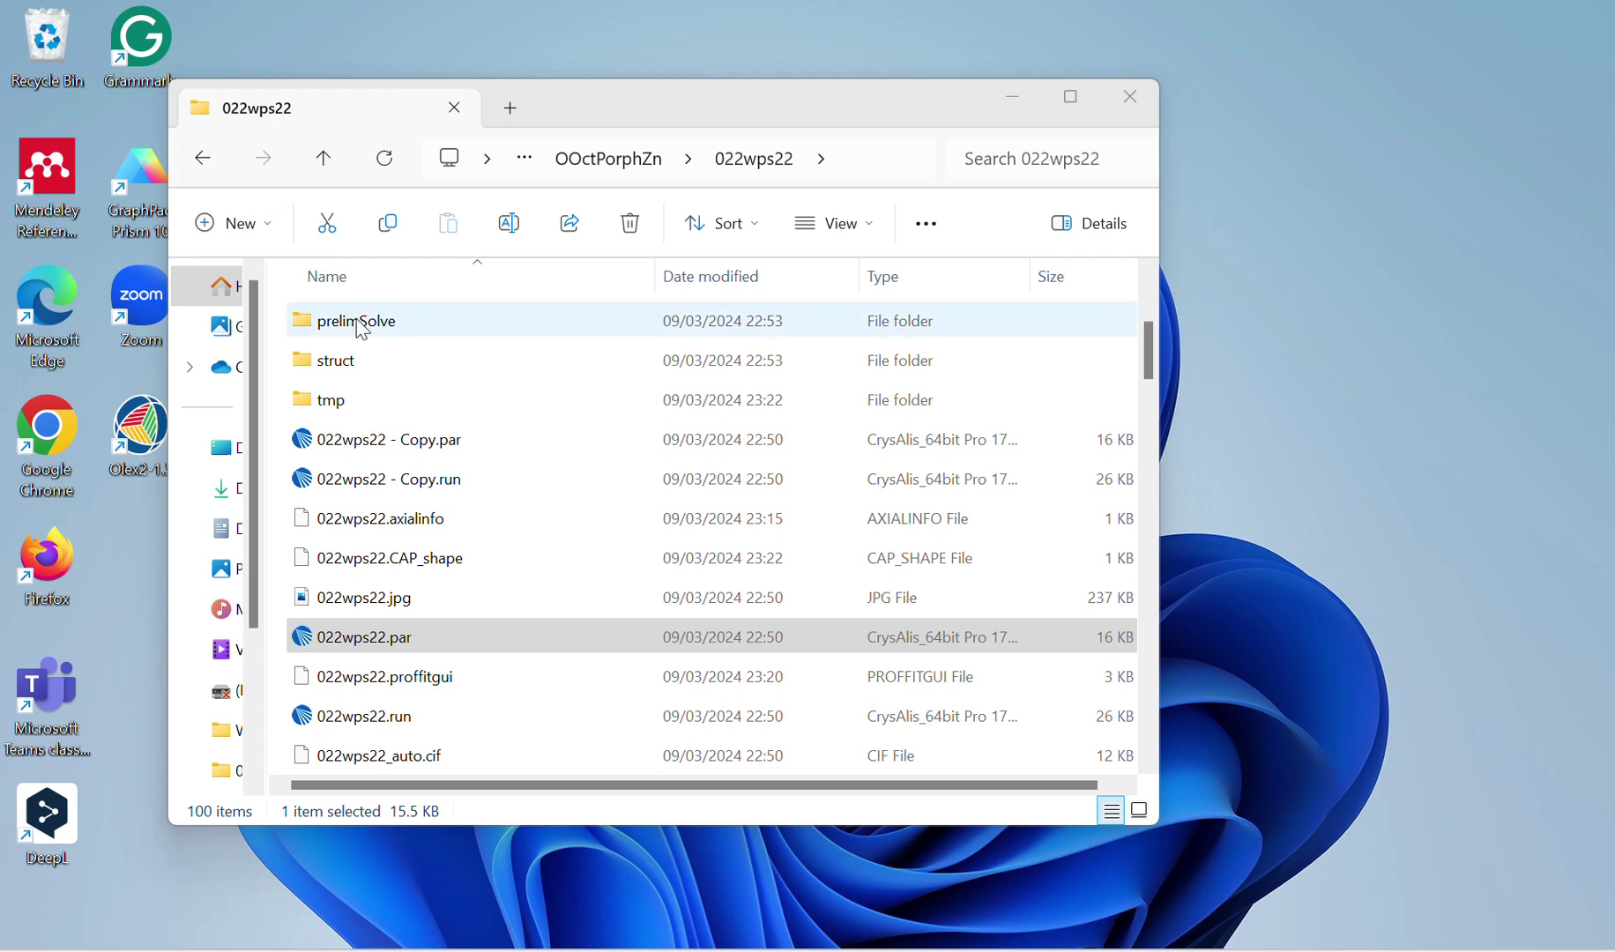
Look through the 022wps22 data folder and open the experiment file 022wps22.par in CrysAlisPro.
scroll(518, 564, "up", 3)
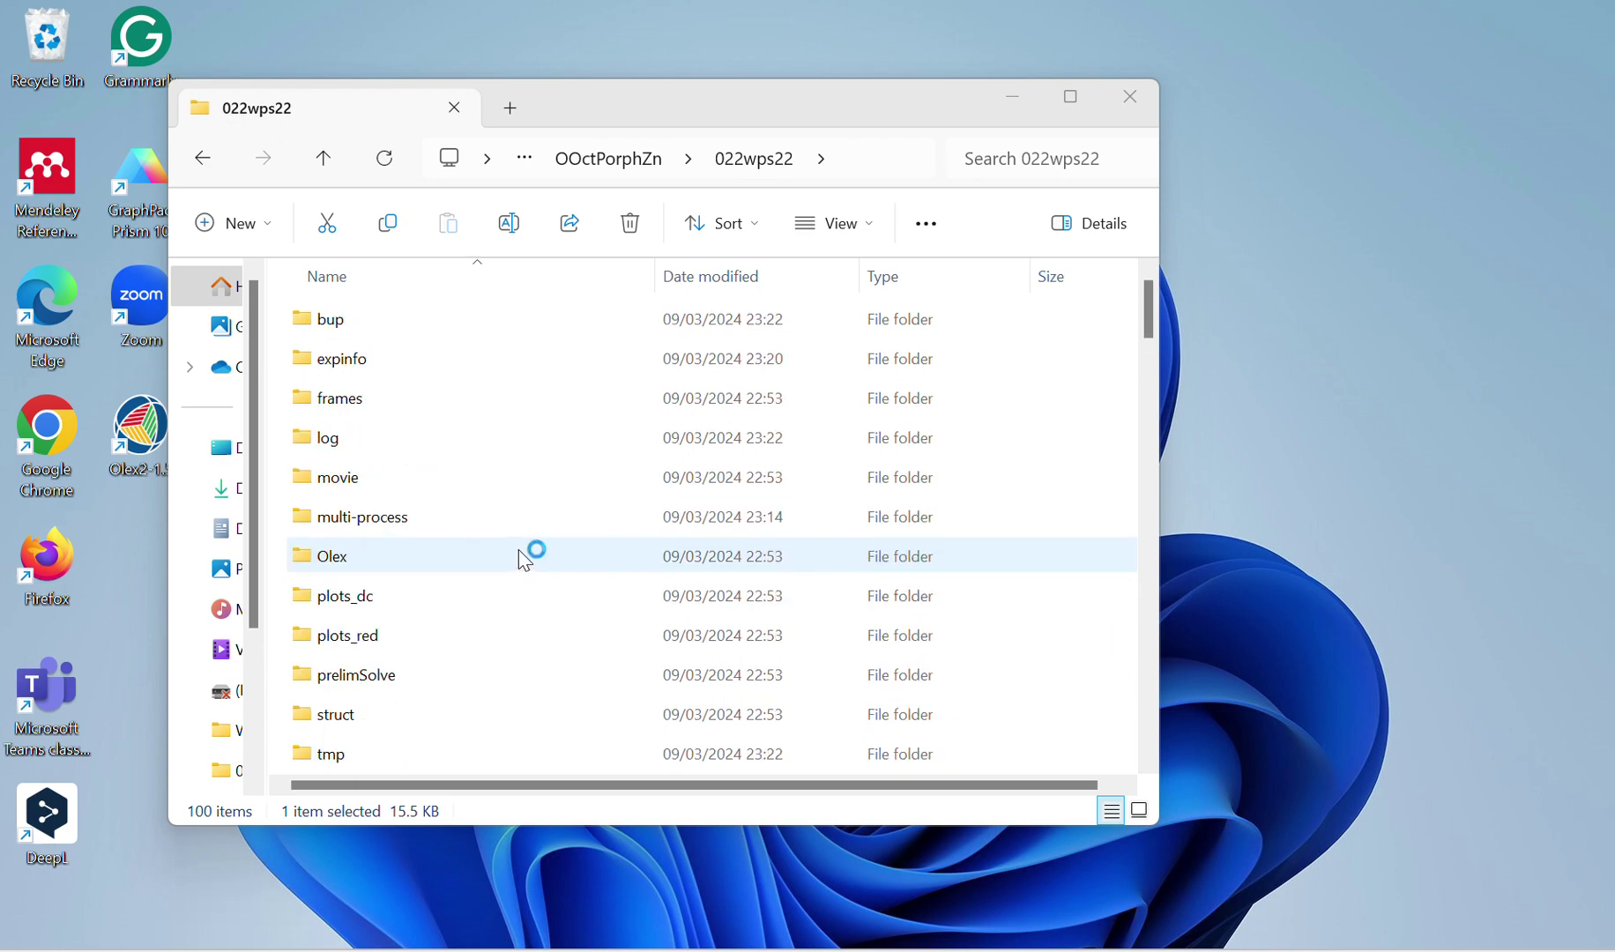
scroll(519, 559, "down", 15)
scroll(523, 559, "down", 7)
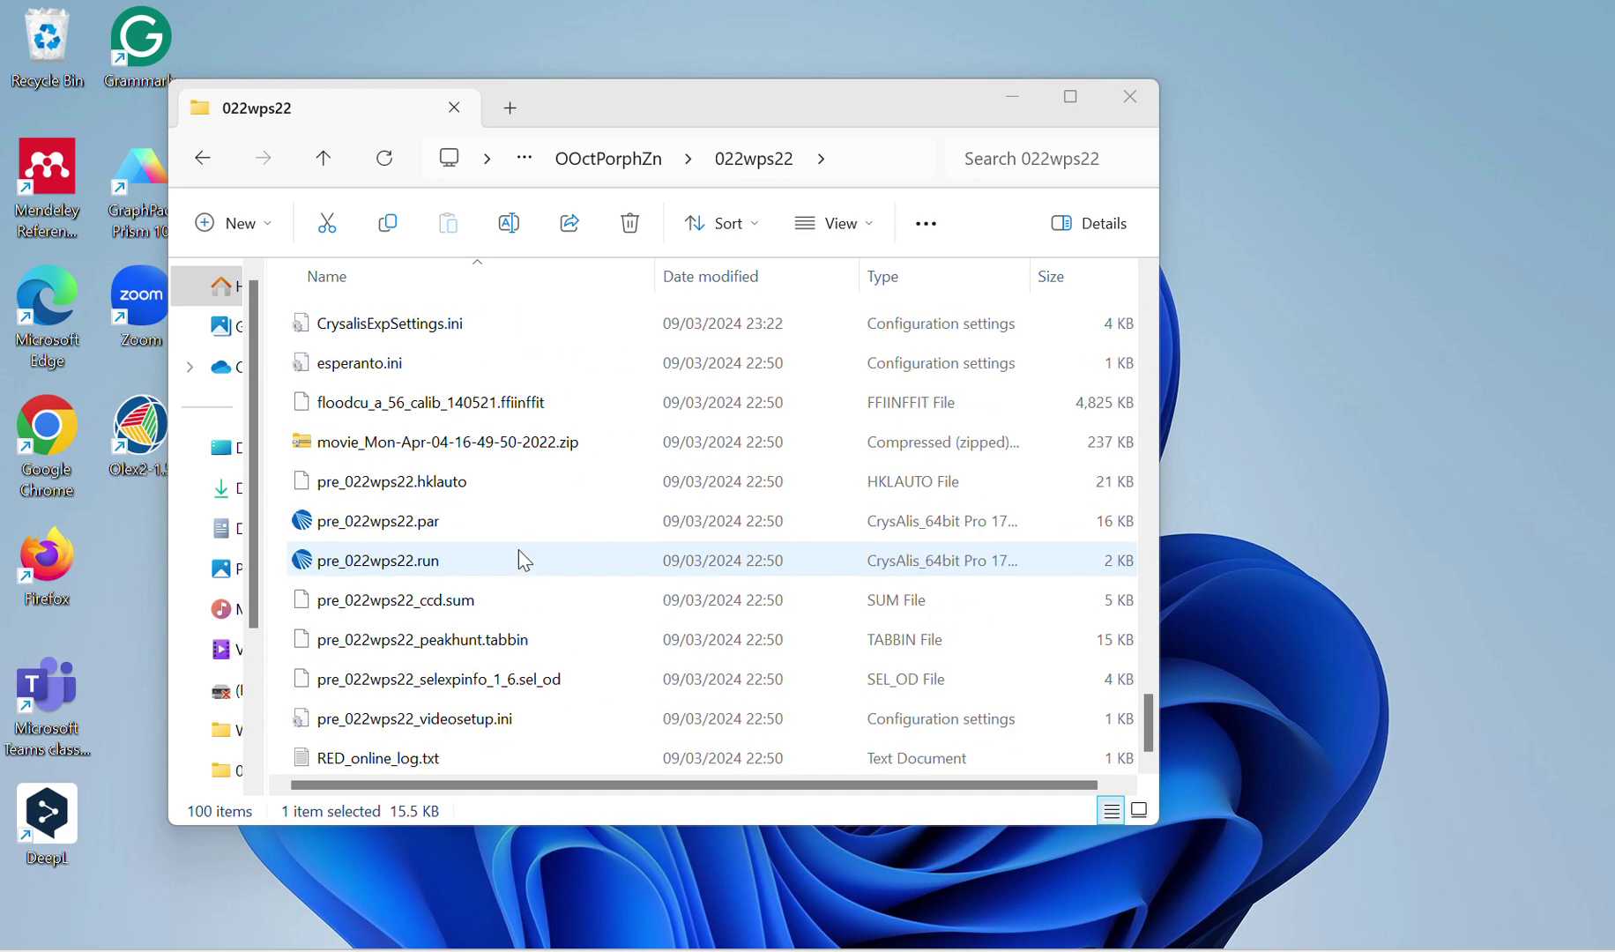
scroll(524, 559, "up", 11)
scroll(524, 561, "up", 10)
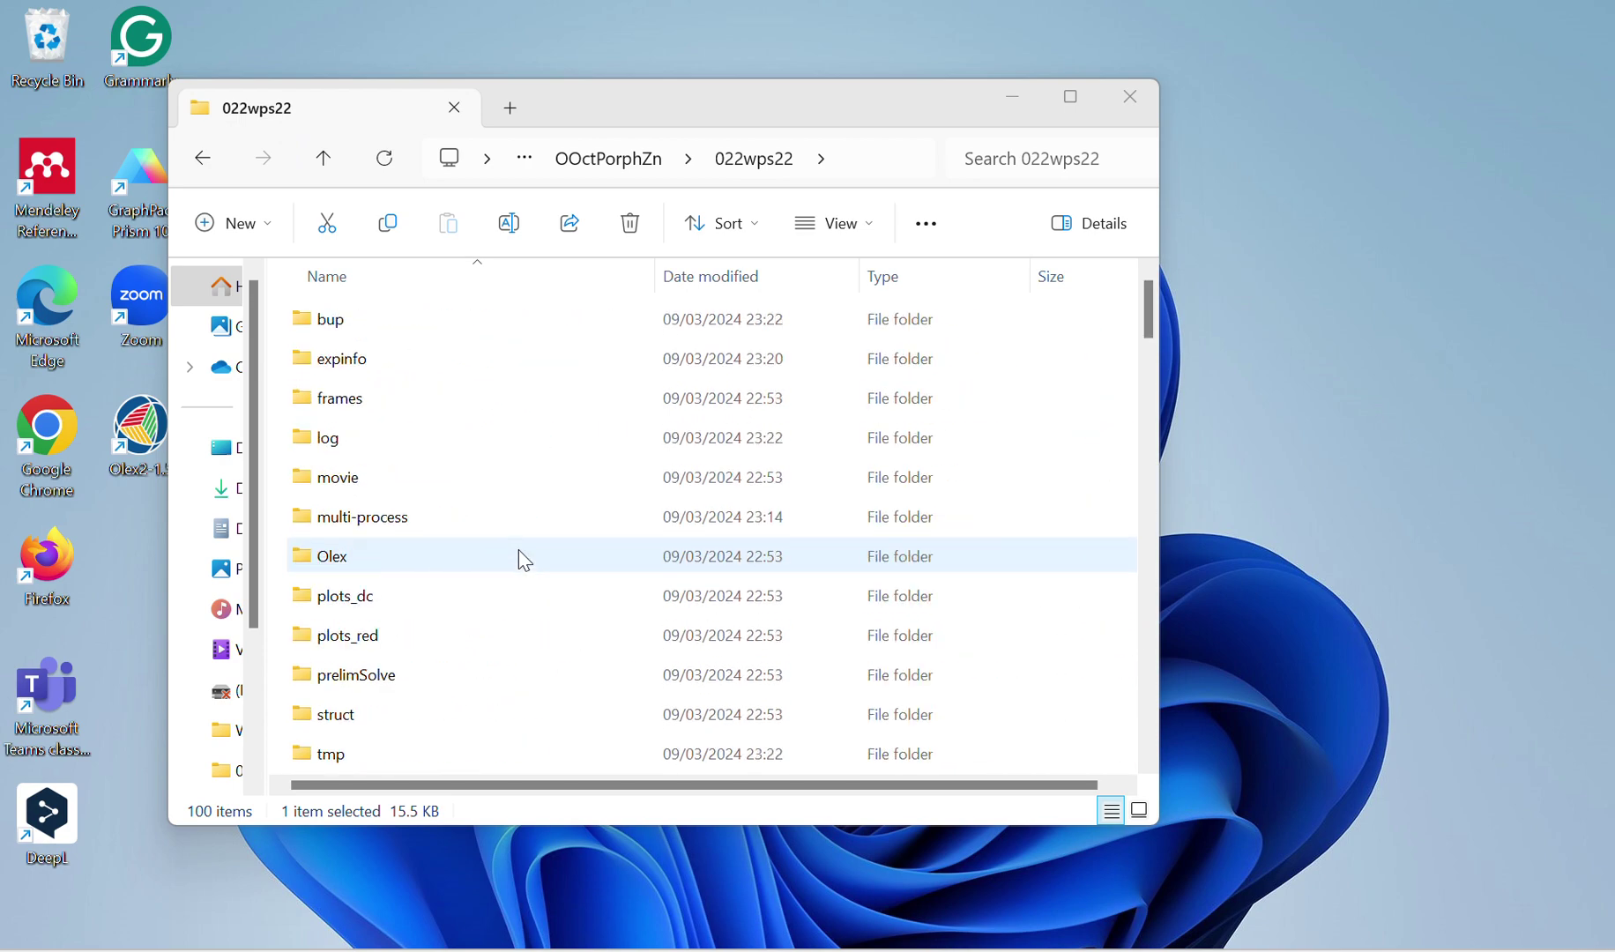
scroll(523, 561, "down", 4)
scroll(525, 560, "up", 1)
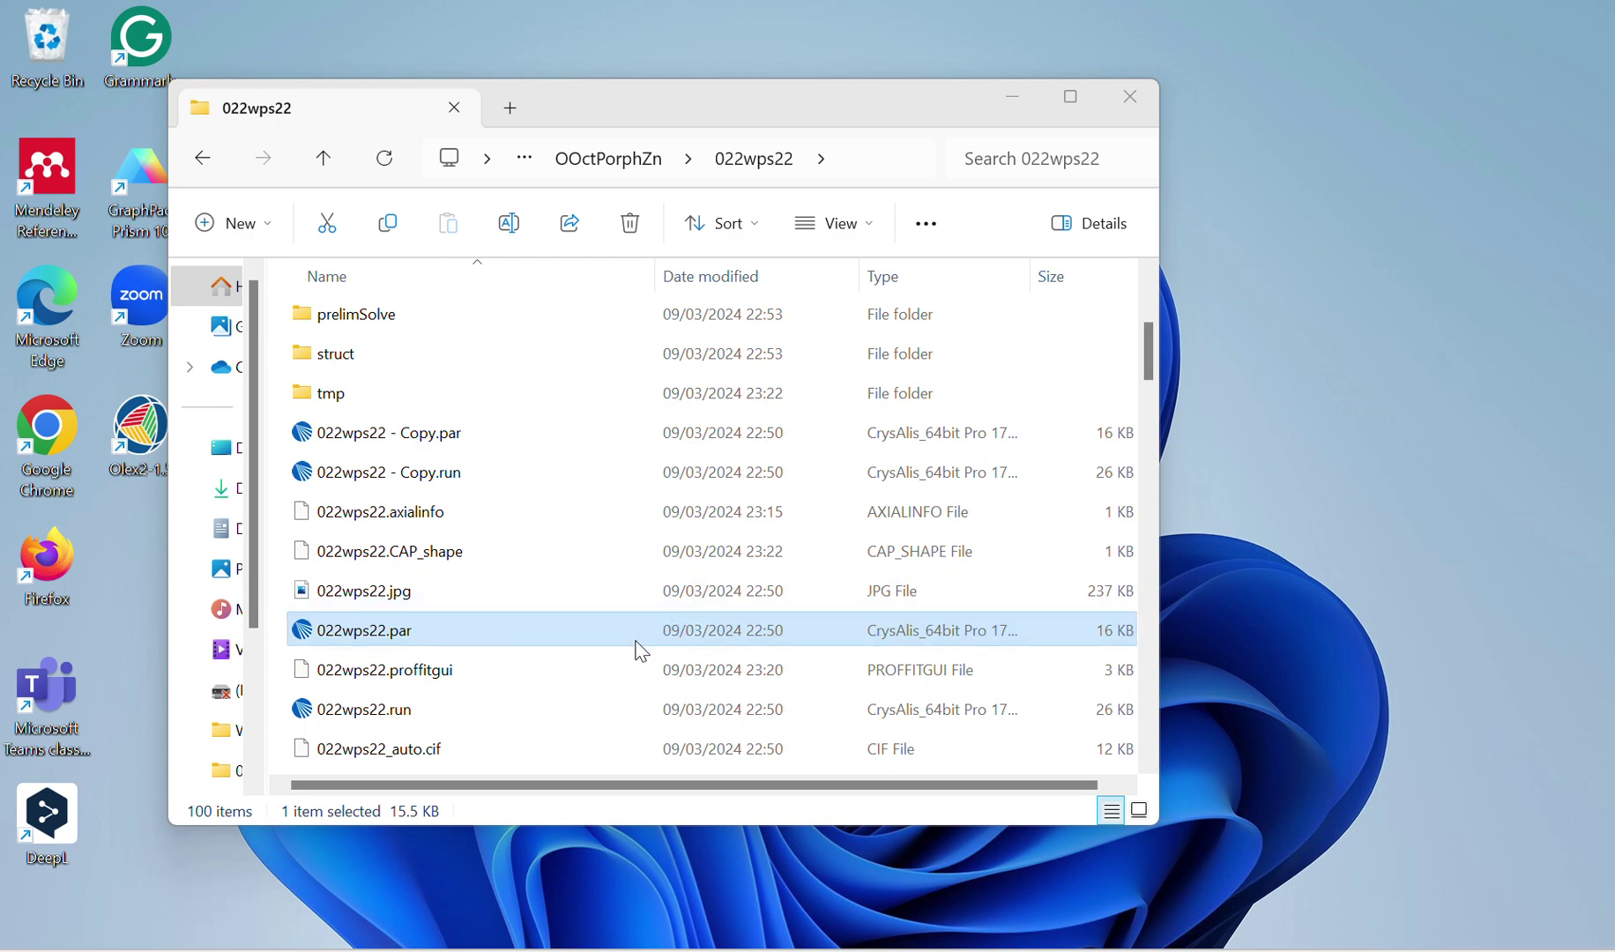
double_click(532, 626)
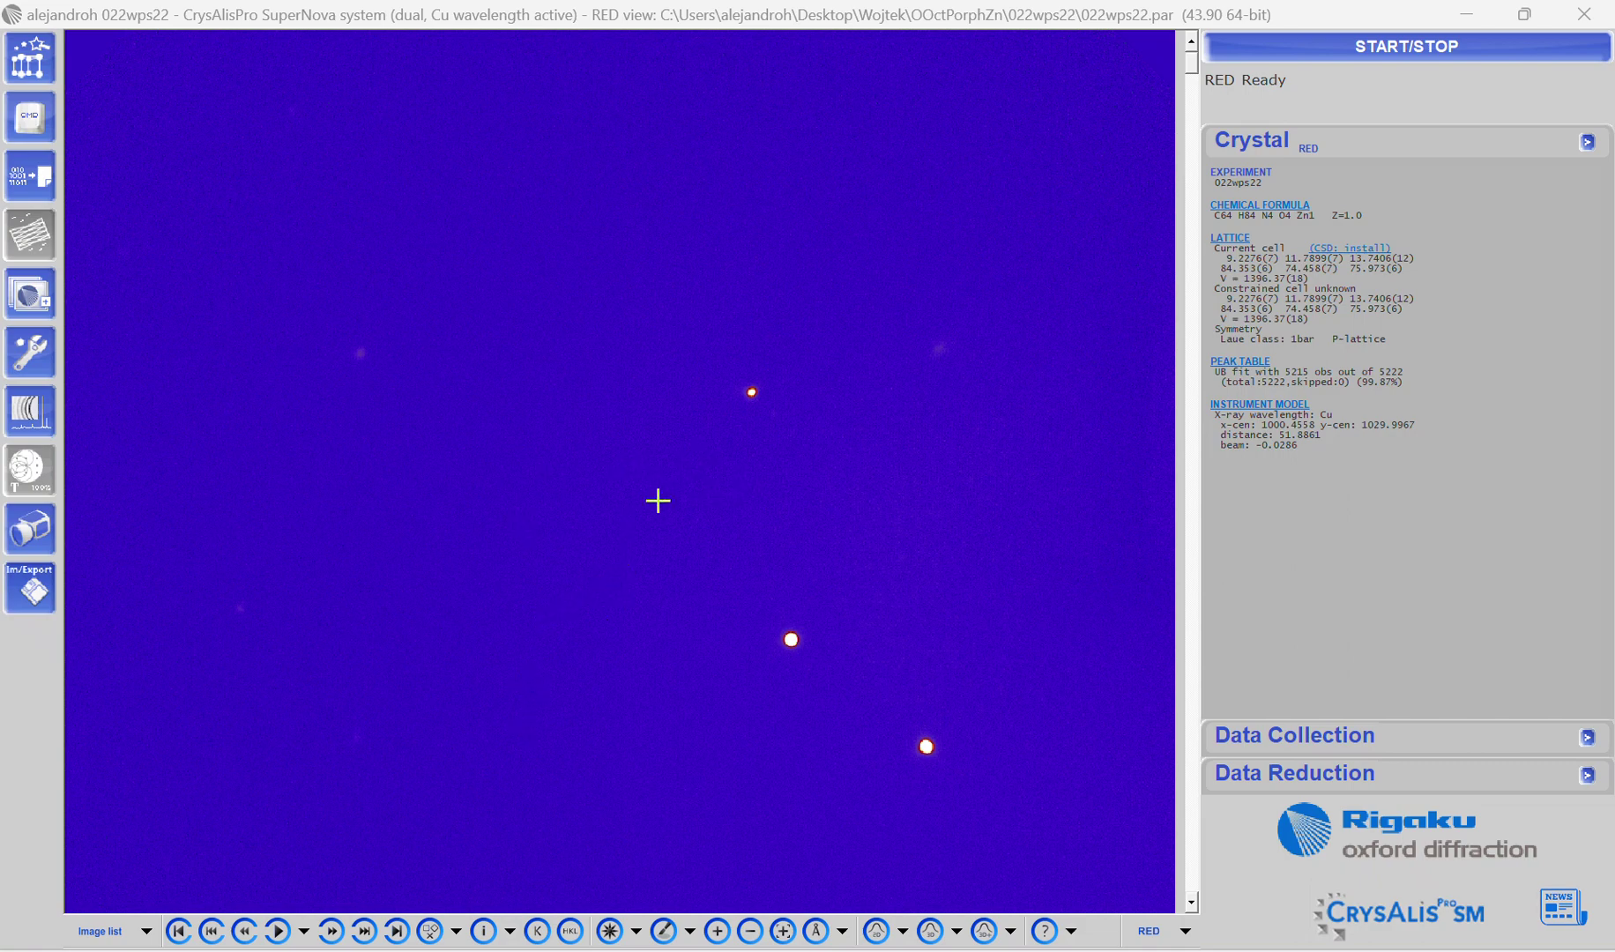
Browse through the diffraction frames and switch their colour scheme to X-Ray Film.
scroll(657, 500, "down", 8)
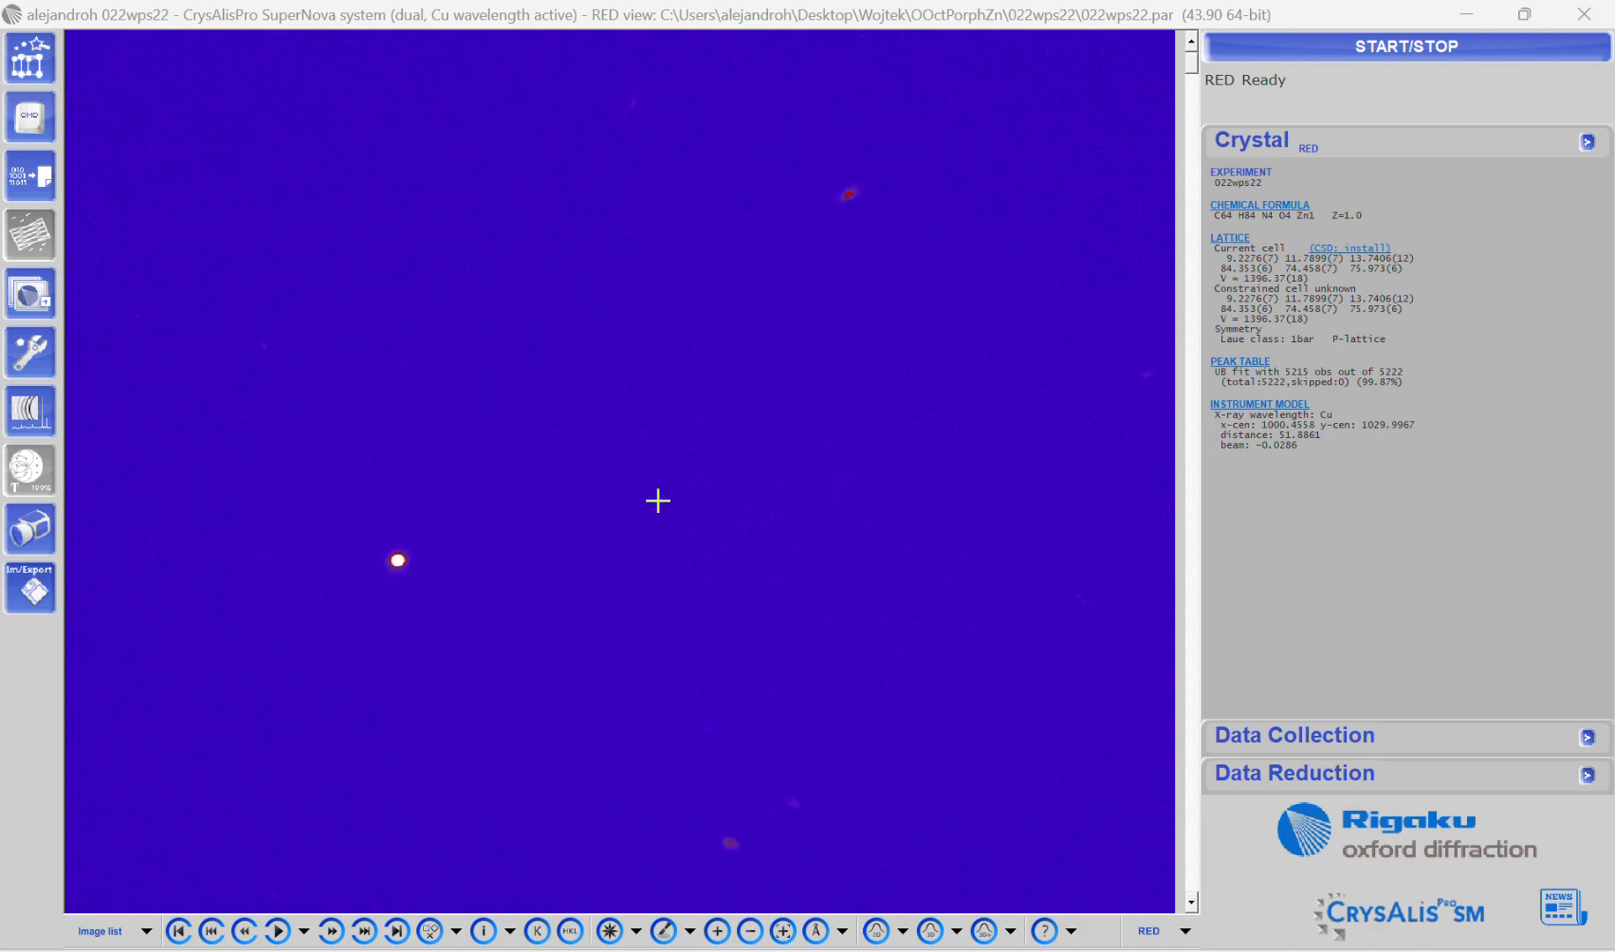
scroll(658, 501, "down", 2)
scroll(657, 500, "down", 4)
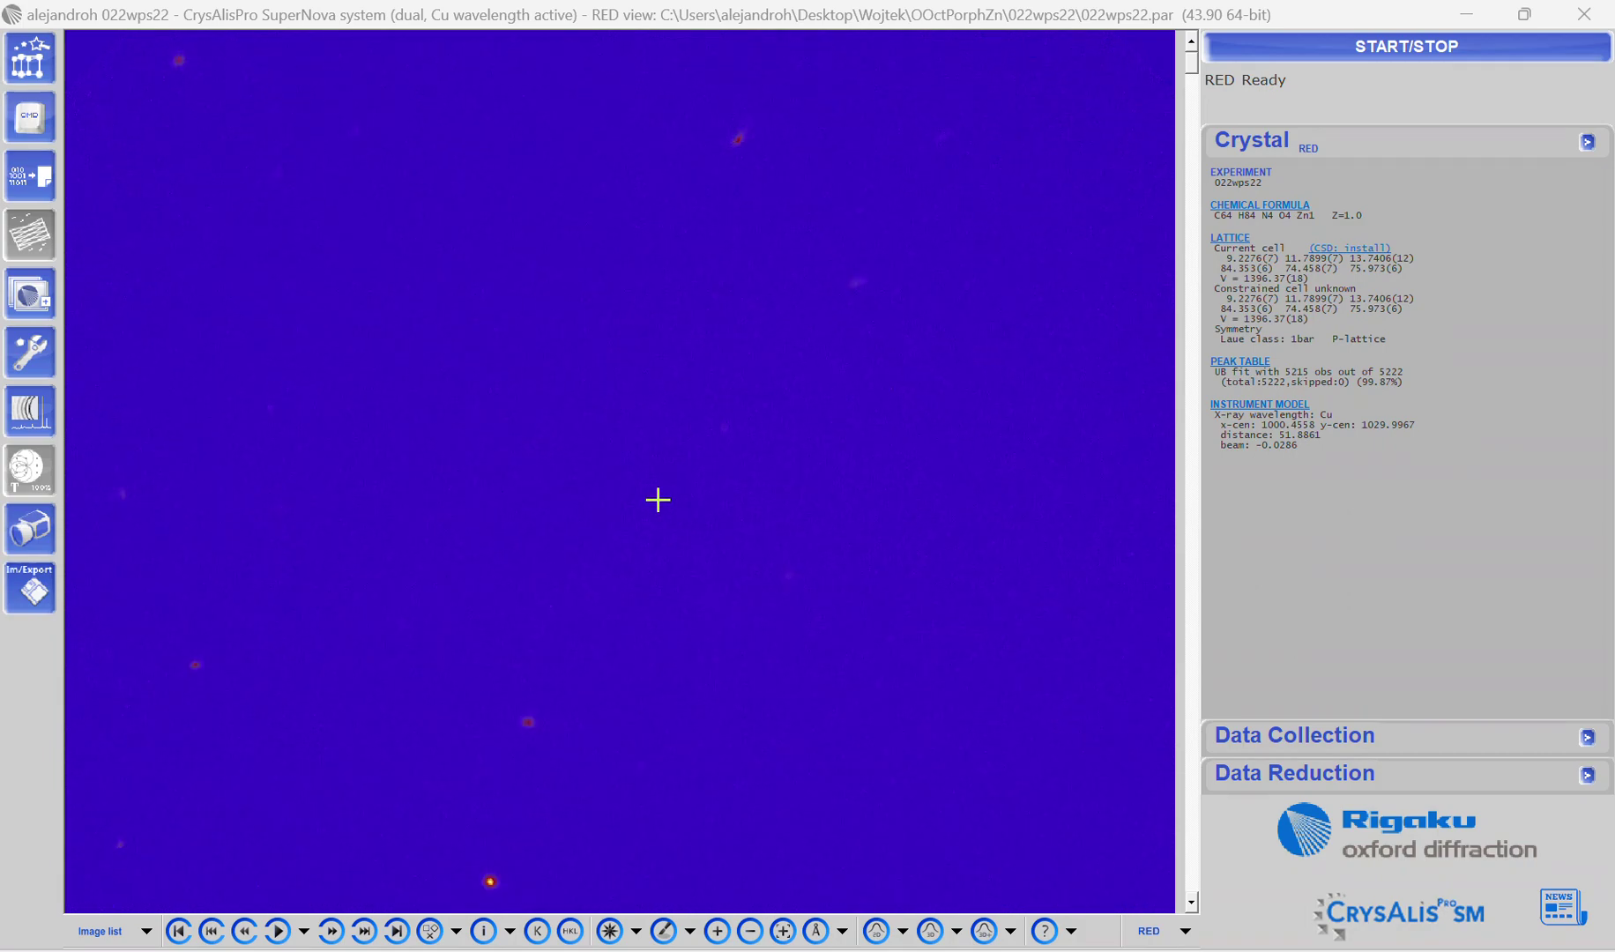
scroll(655, 499, "down", 1)
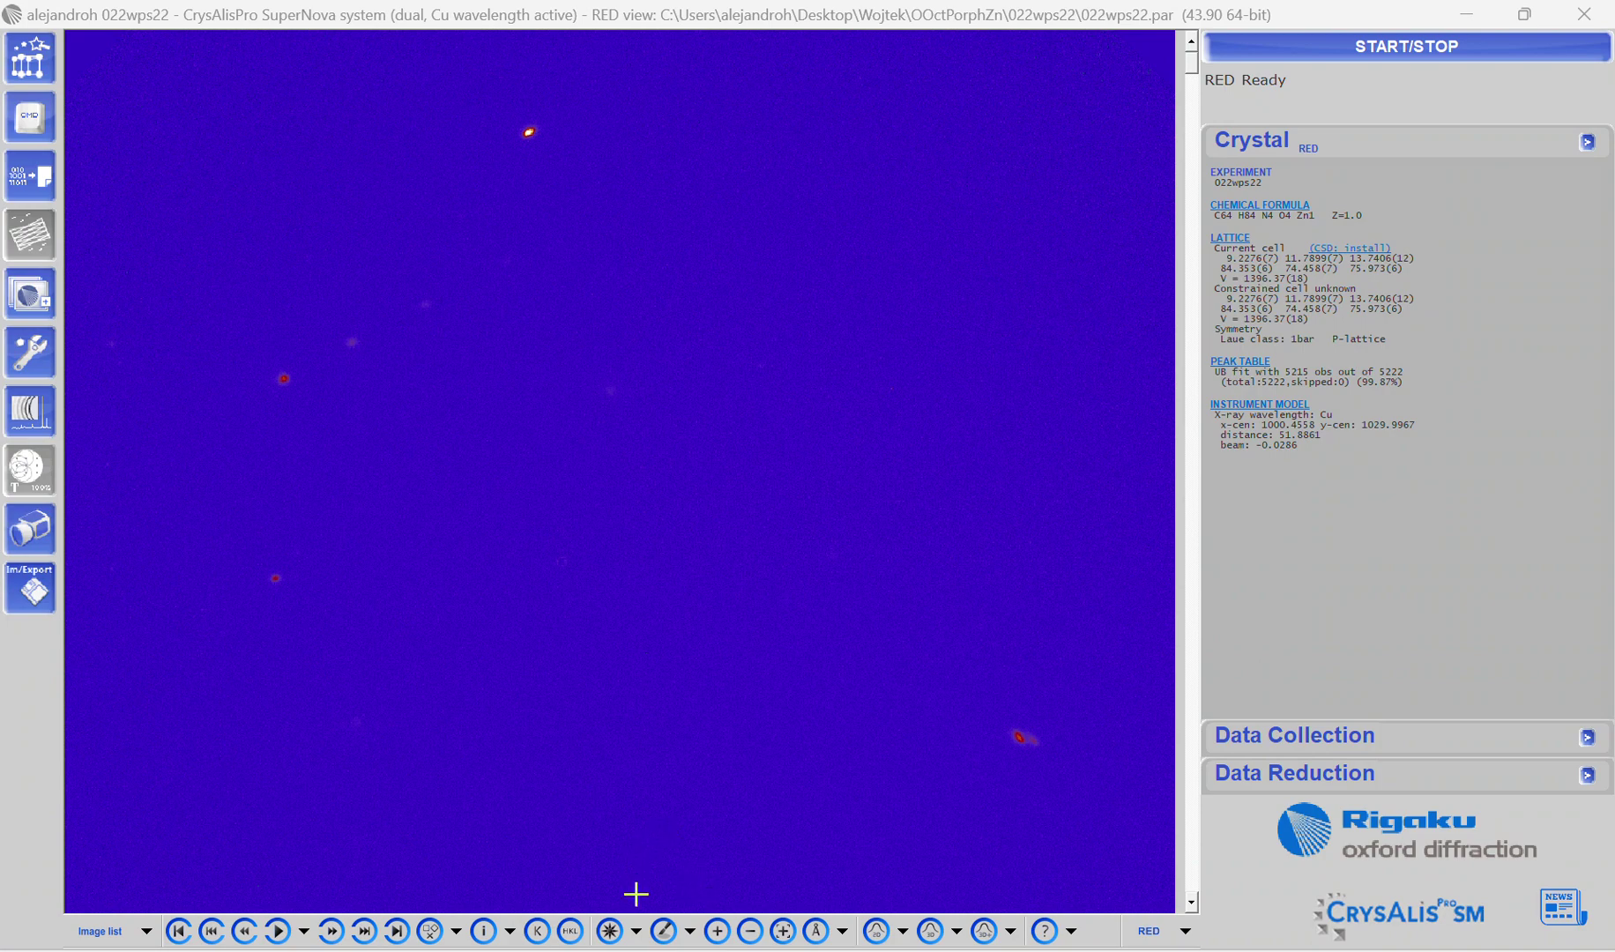
left_click(689, 933)
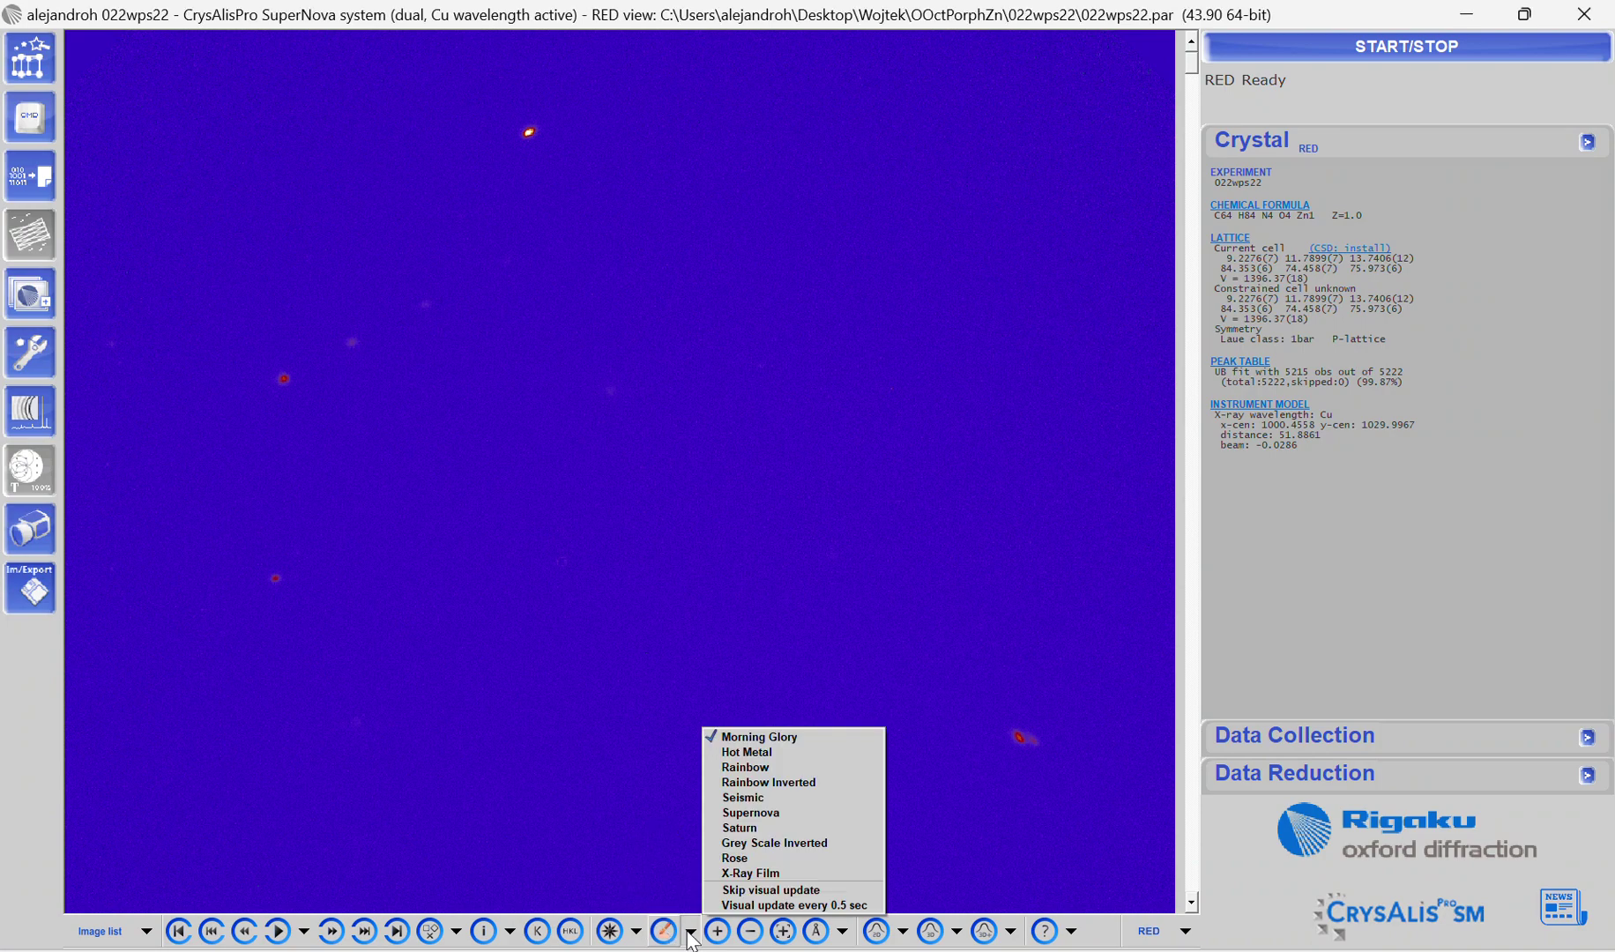
left_click(737, 874)
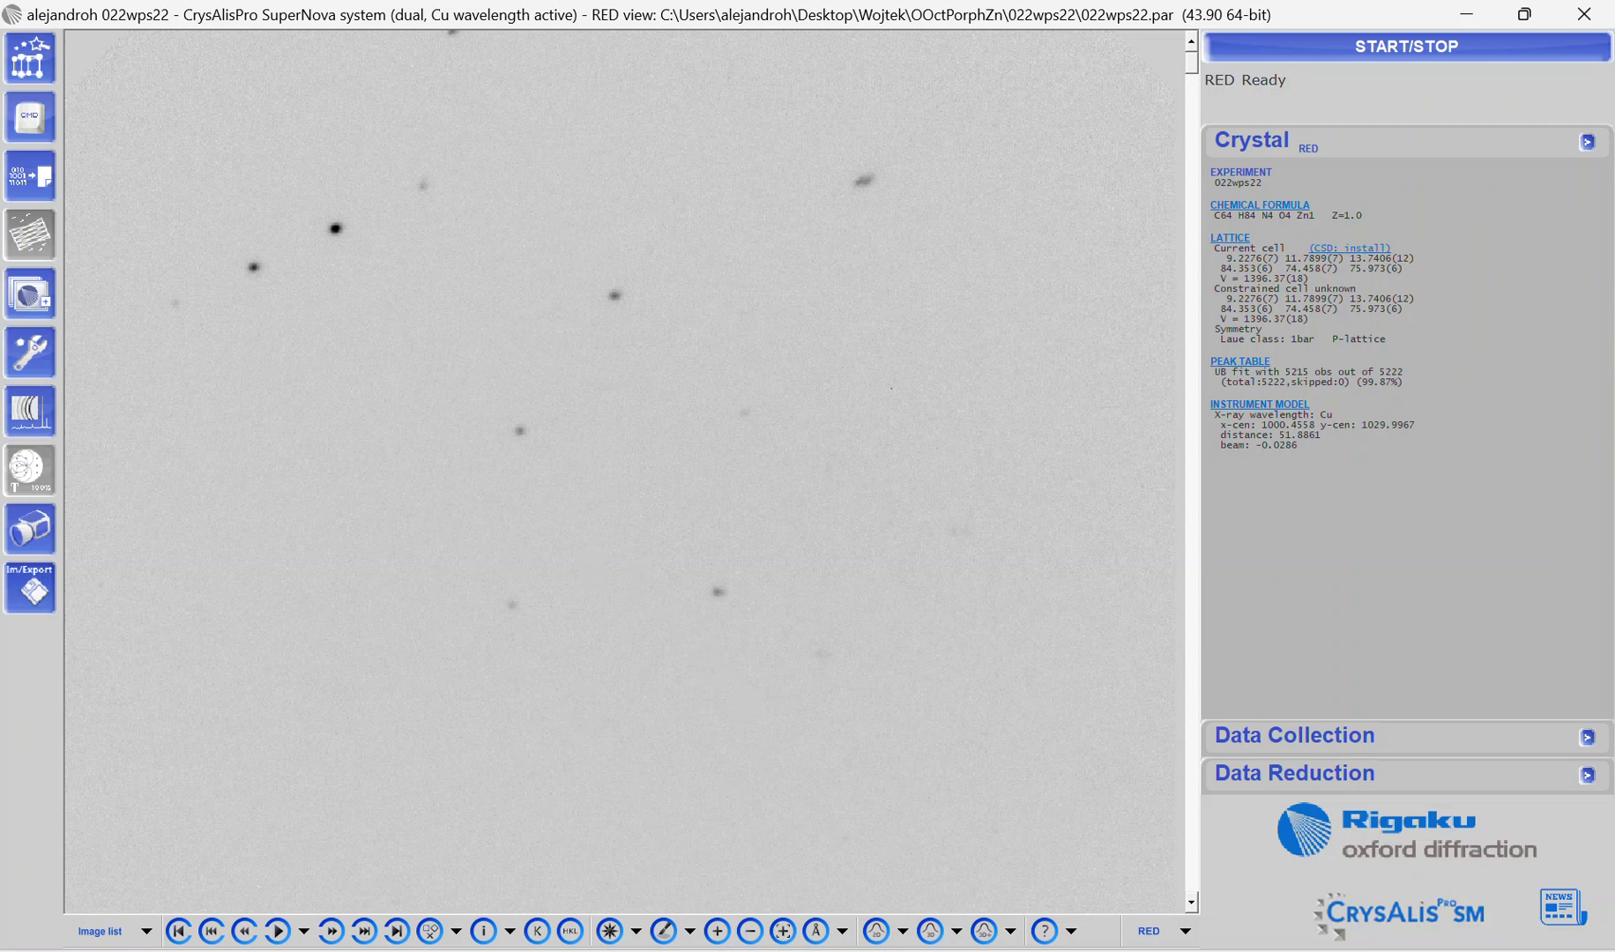
Overlay the resolution rings on the diffraction image and play the frame sequence for a while before stopping it.
left_click(822, 928)
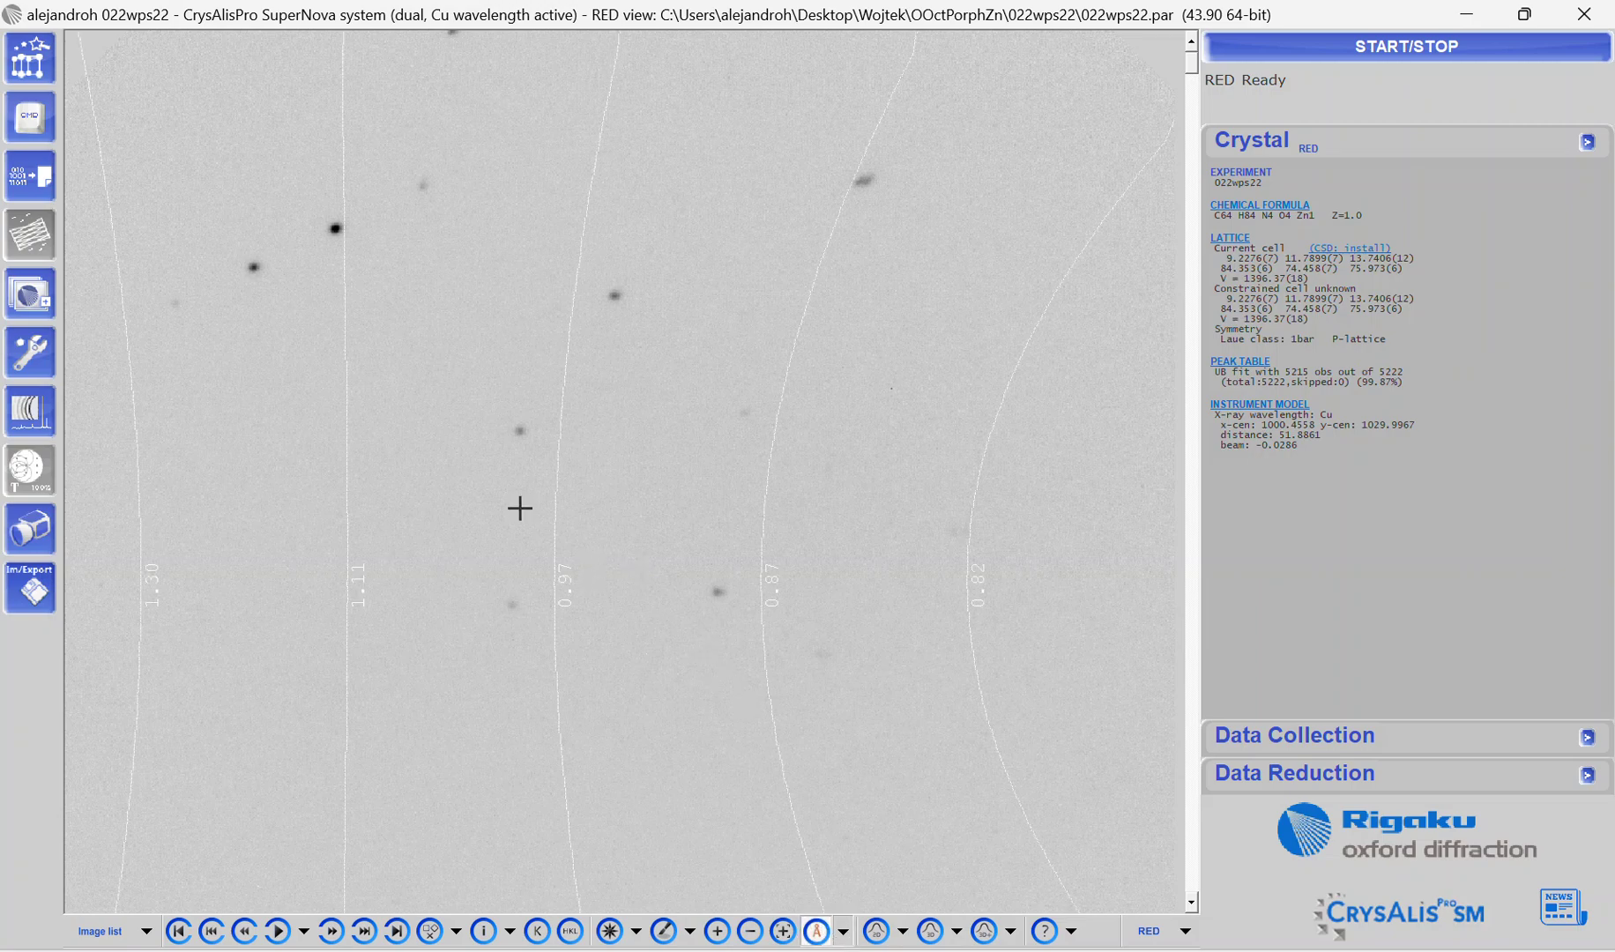
left_click(277, 931)
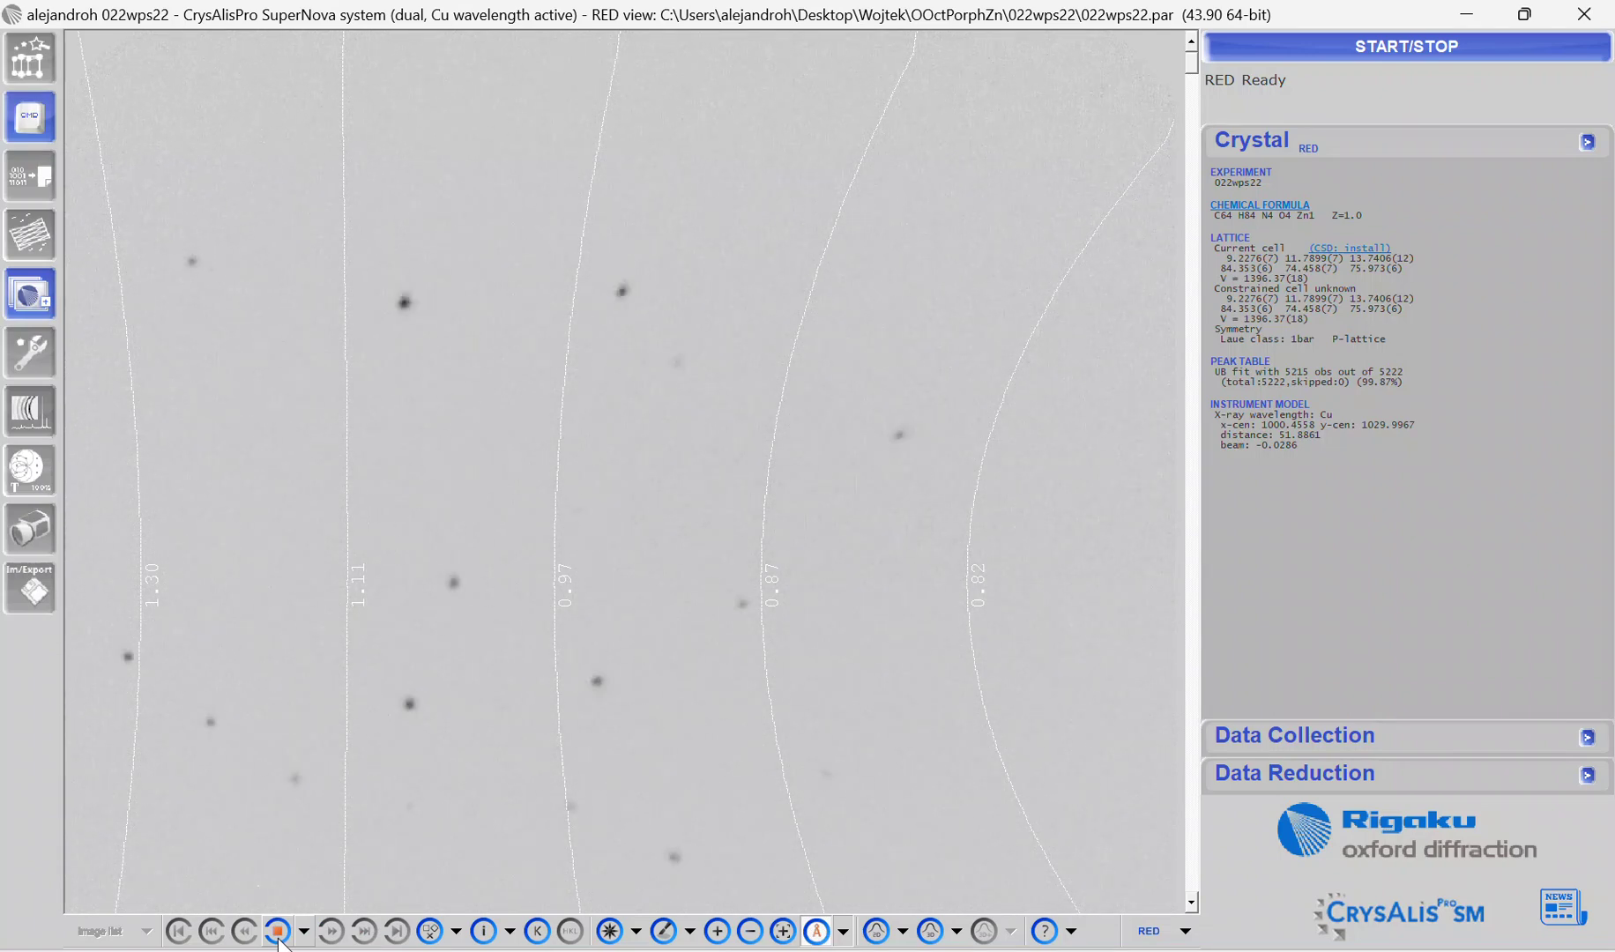
left_click(277, 931)
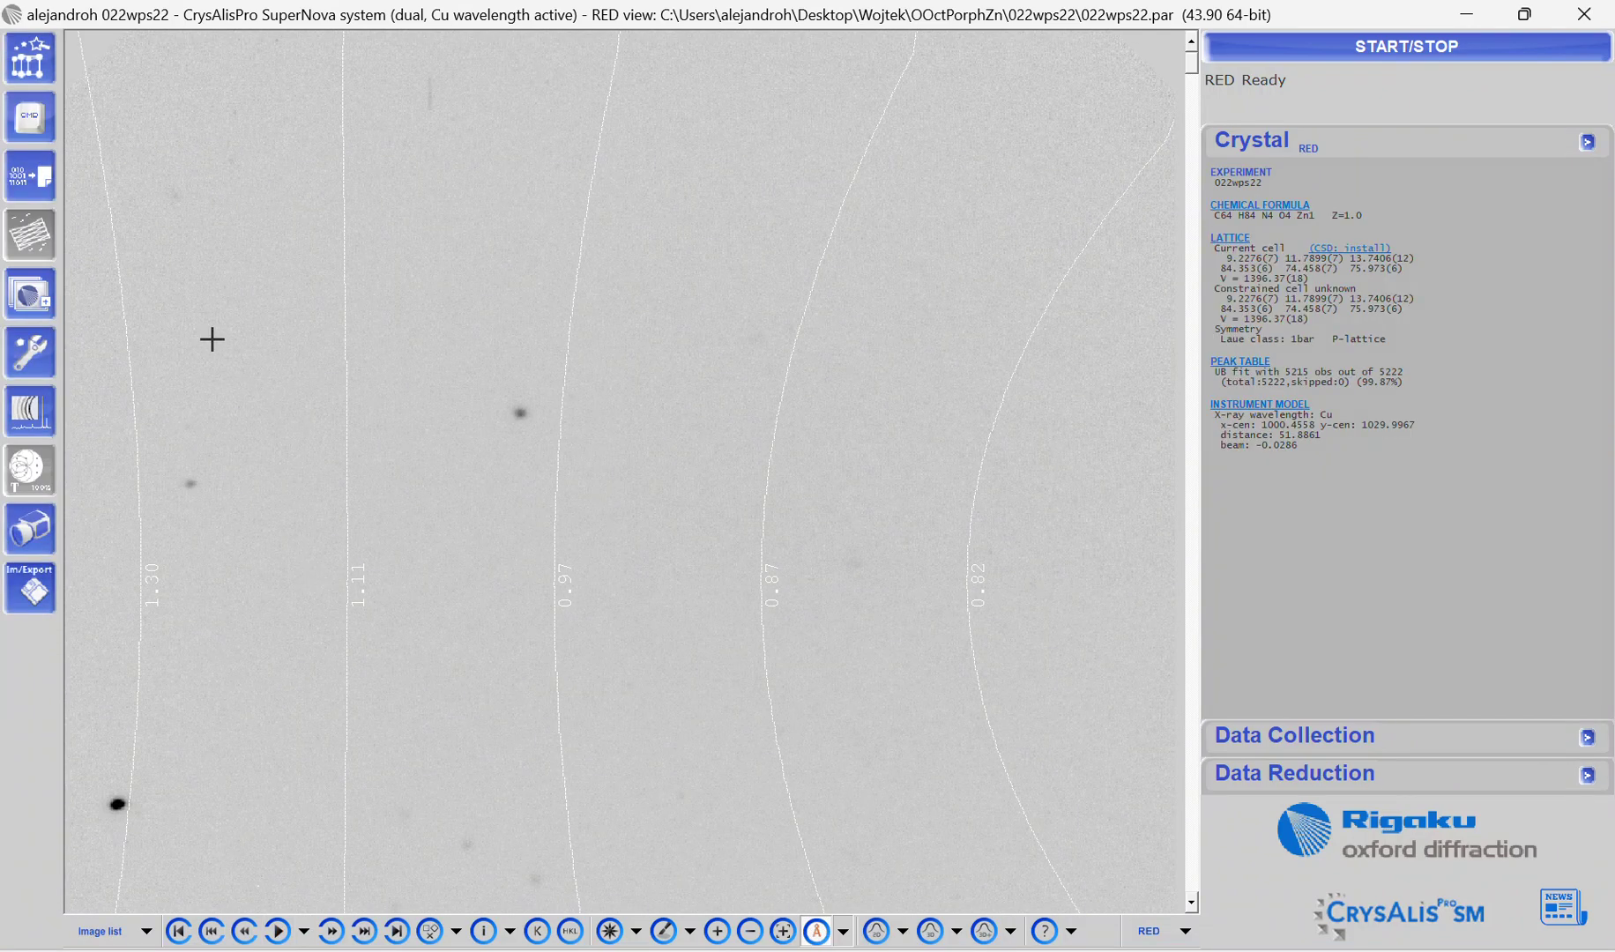
Run multi-process peak hunting from the Lattice wizard with the max cores for subprocess count set to 9.
left_click(37, 62)
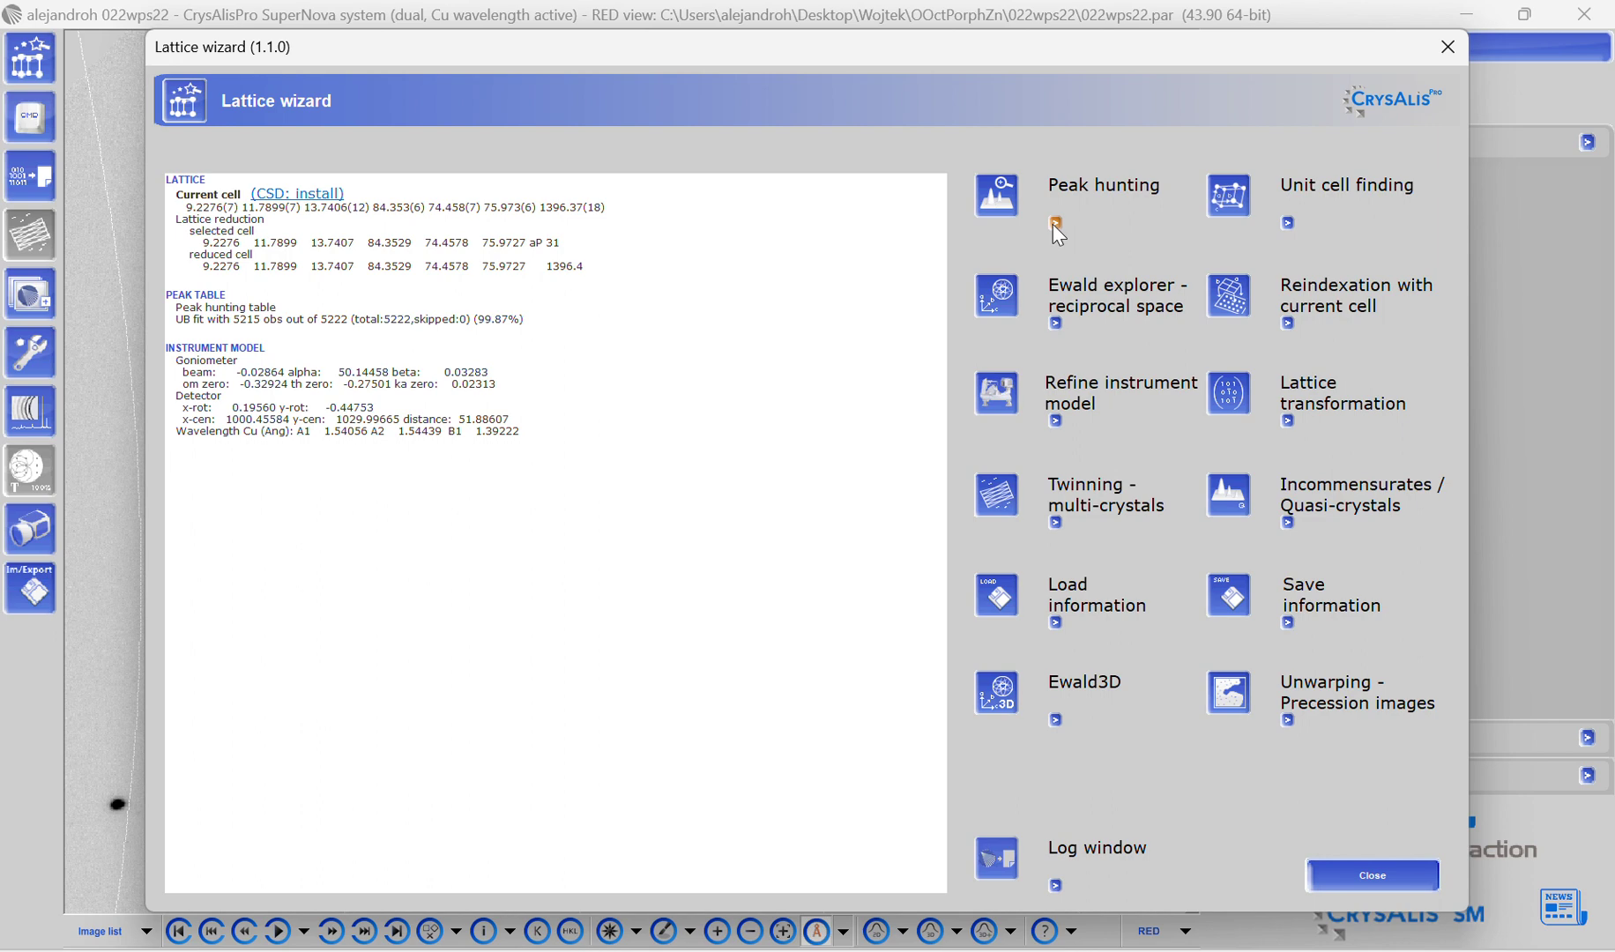
left_click(1054, 223)
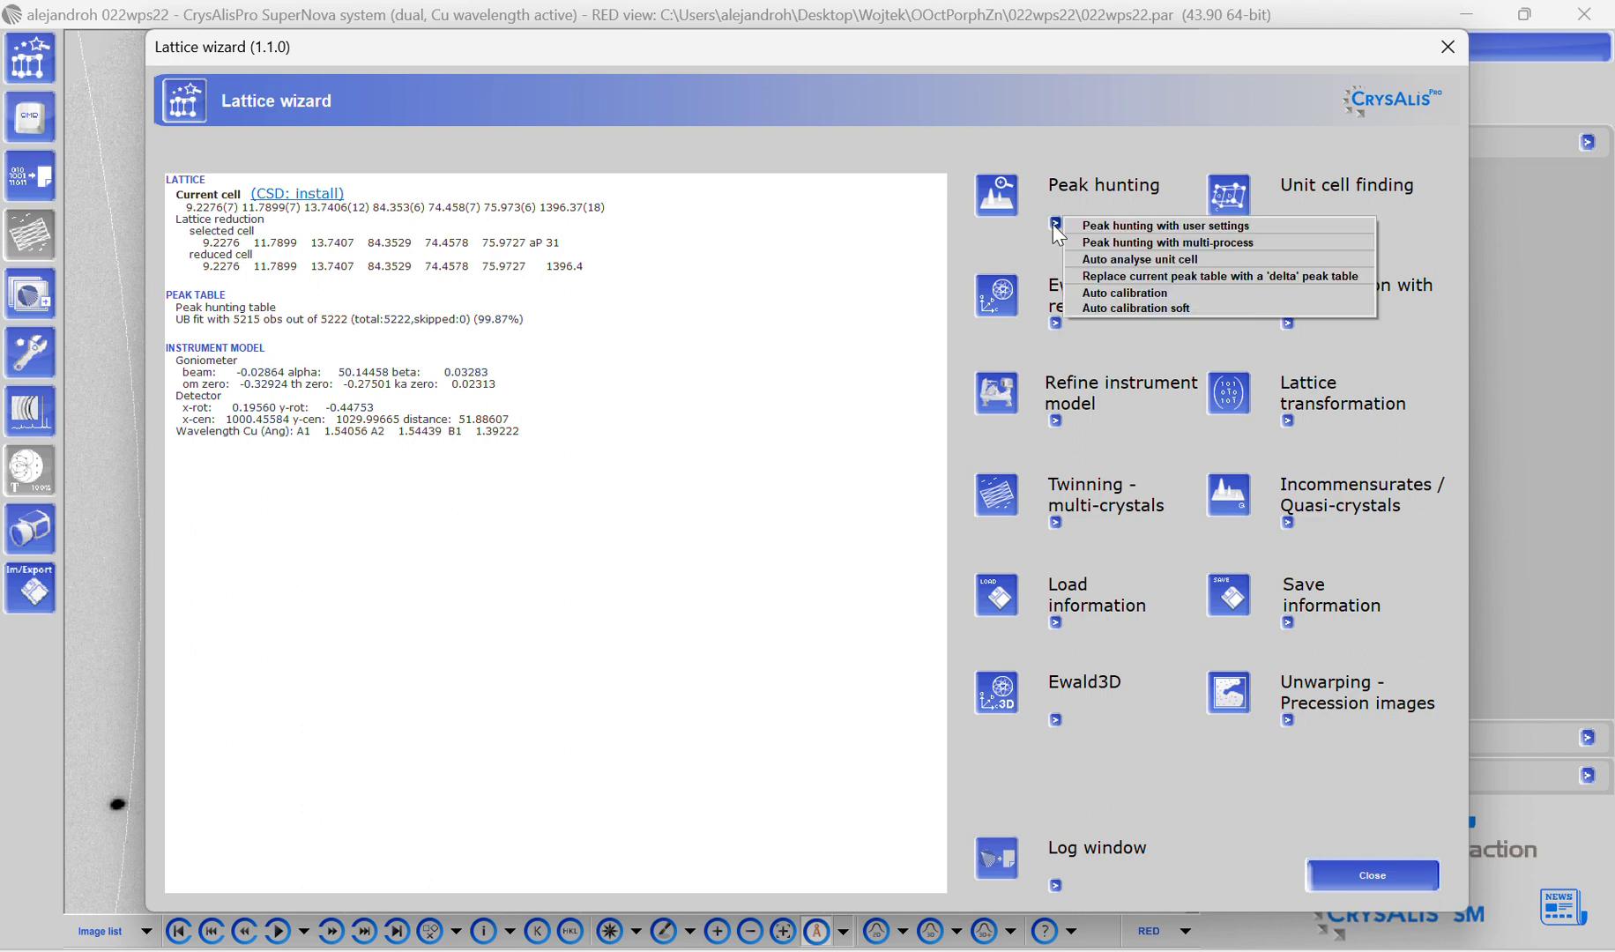
left_click(1159, 239)
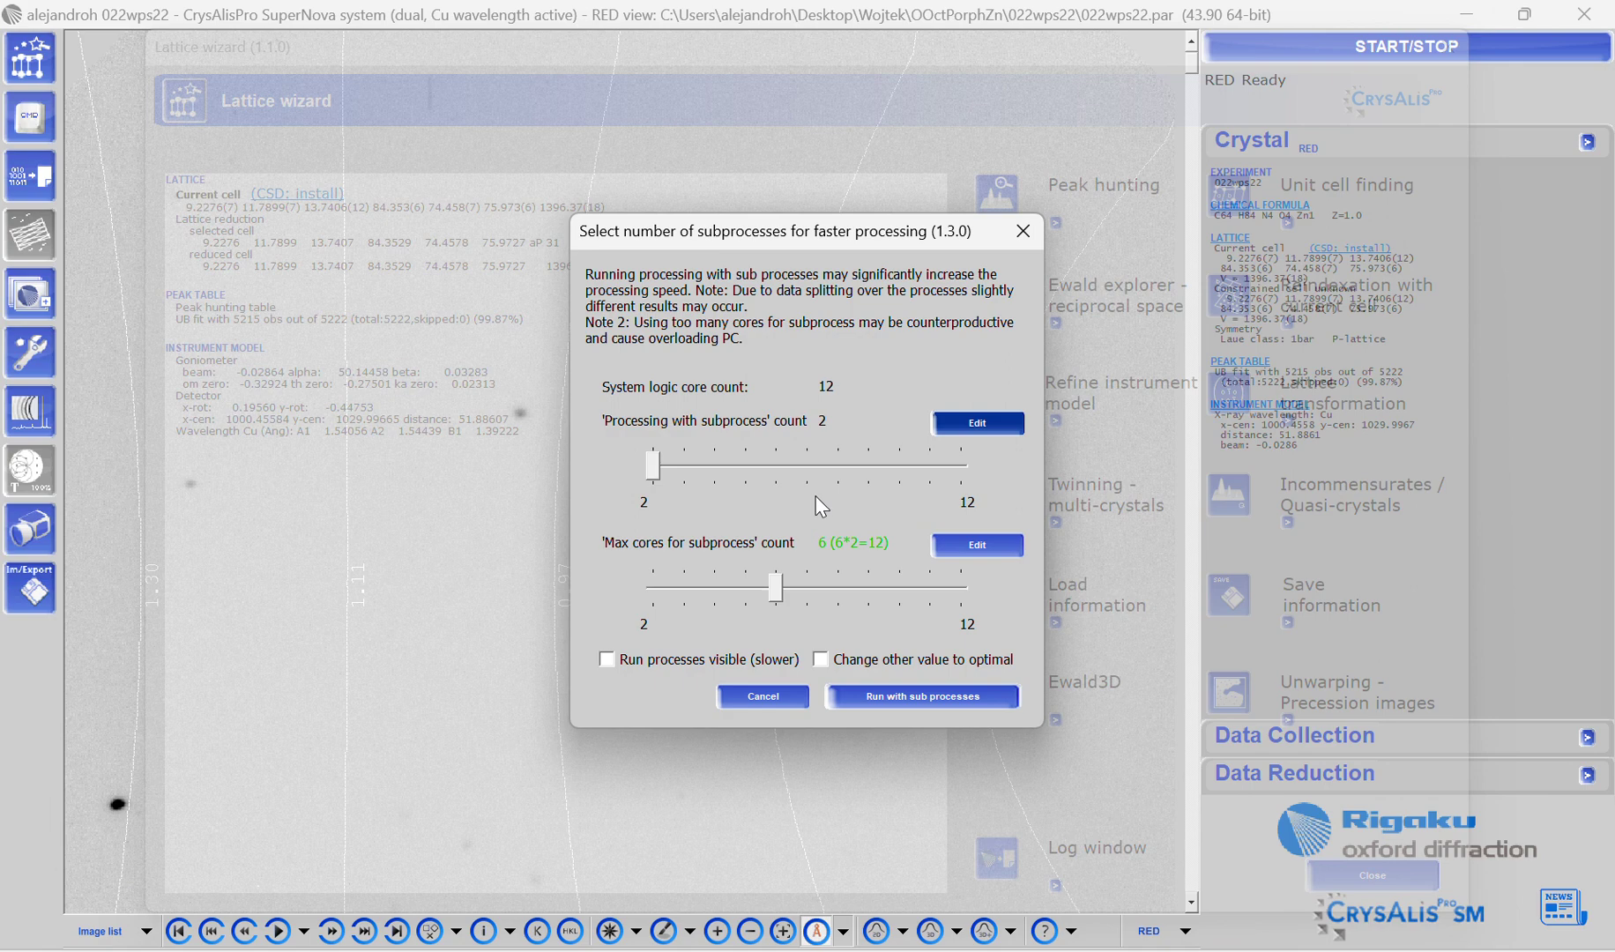
left_click_drag(772, 580, 896, 583)
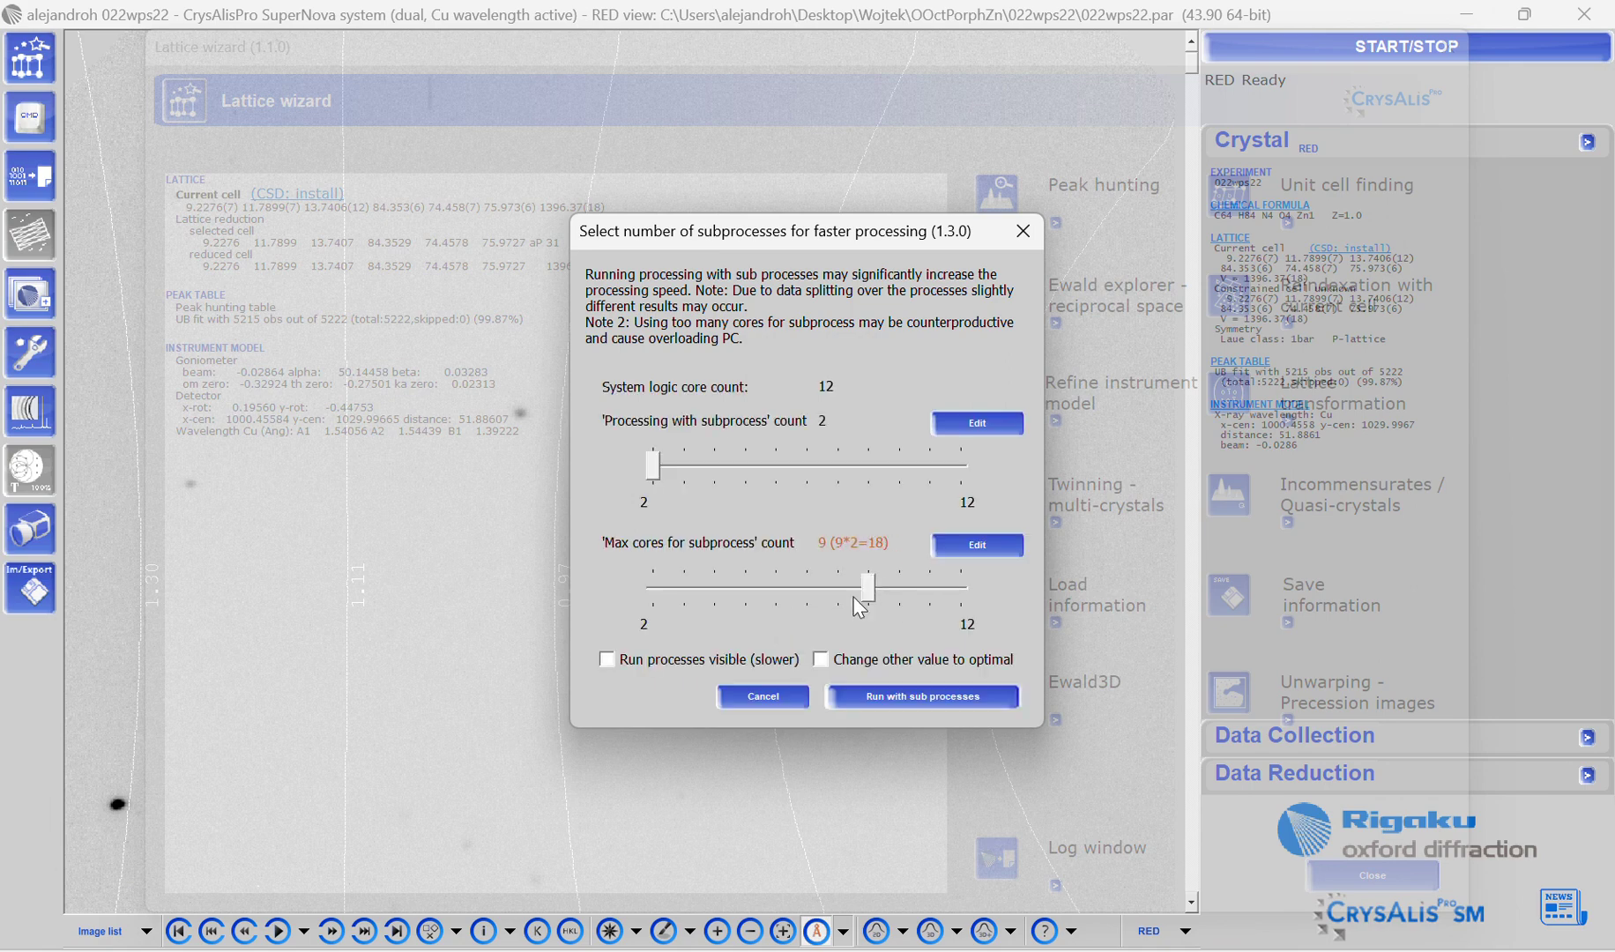
left_click(898, 700)
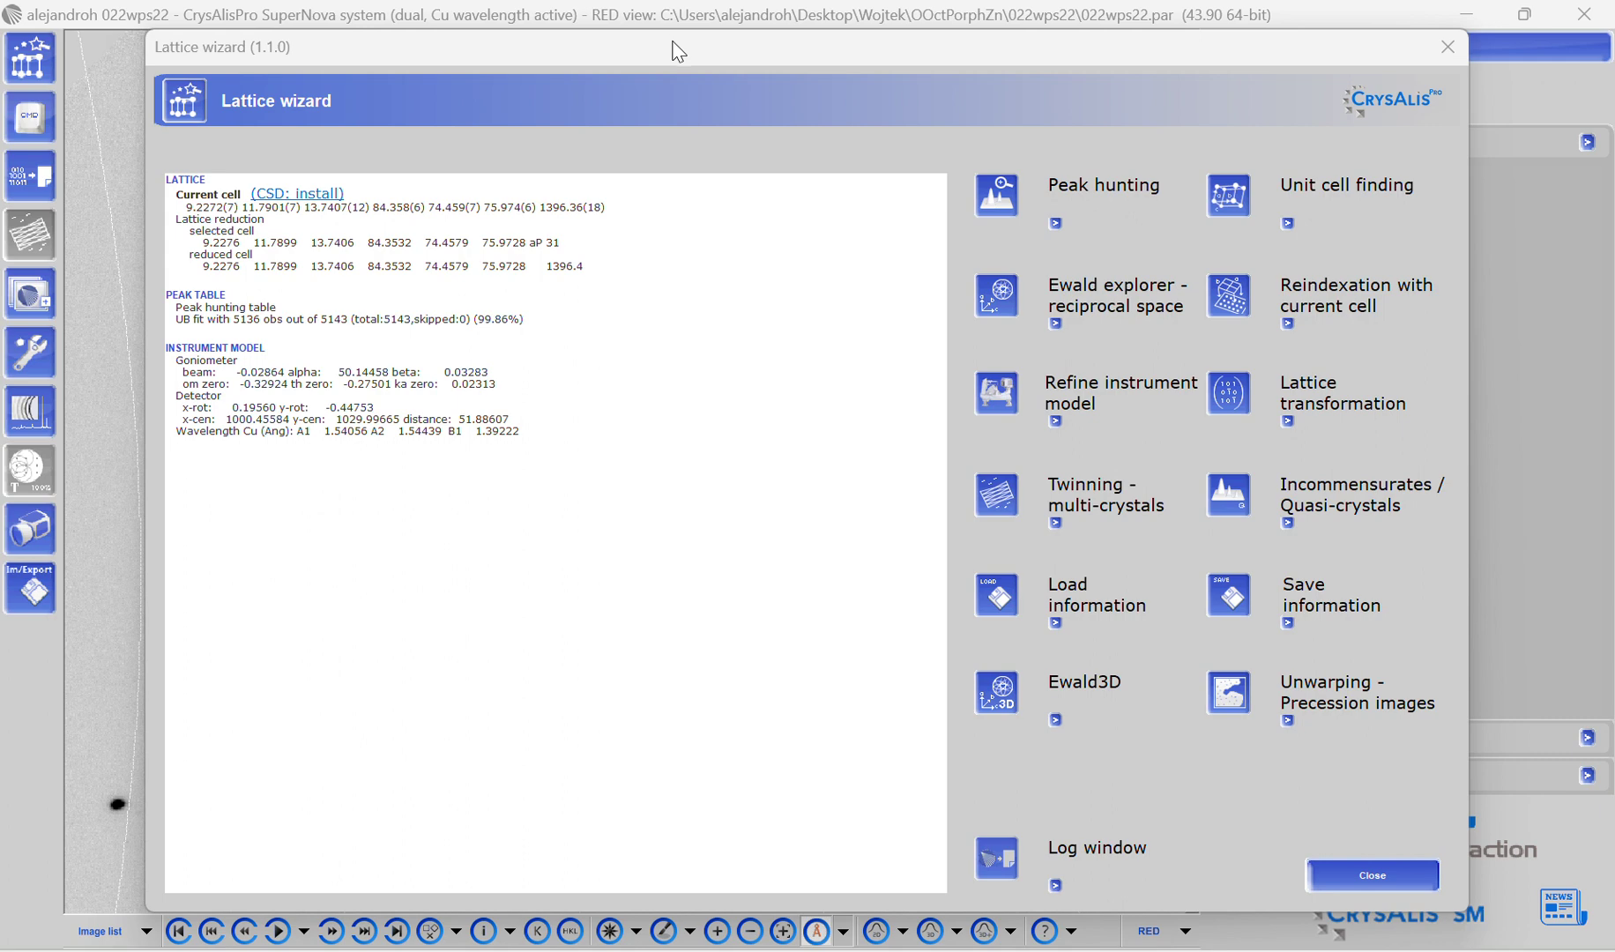
Run unit cell finding, review the selected cell, reindex the peaks with the current cell and close the Lattice wizard.
left_click(1223, 200)
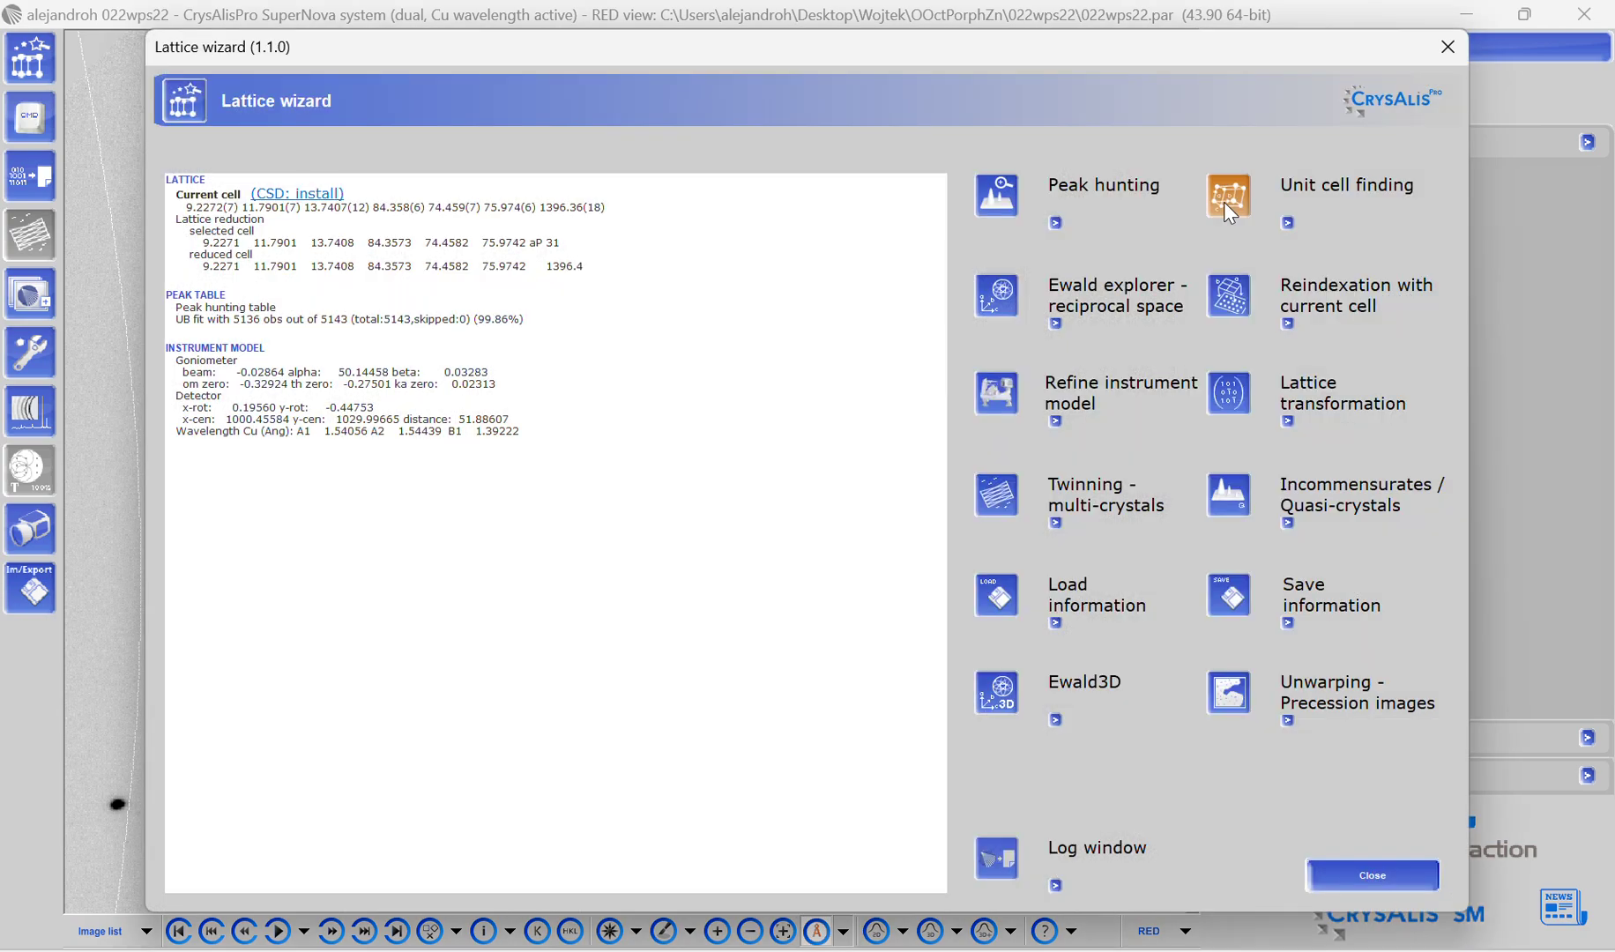
left_click(1224, 201)
left_click_drag(206, 240, 541, 253)
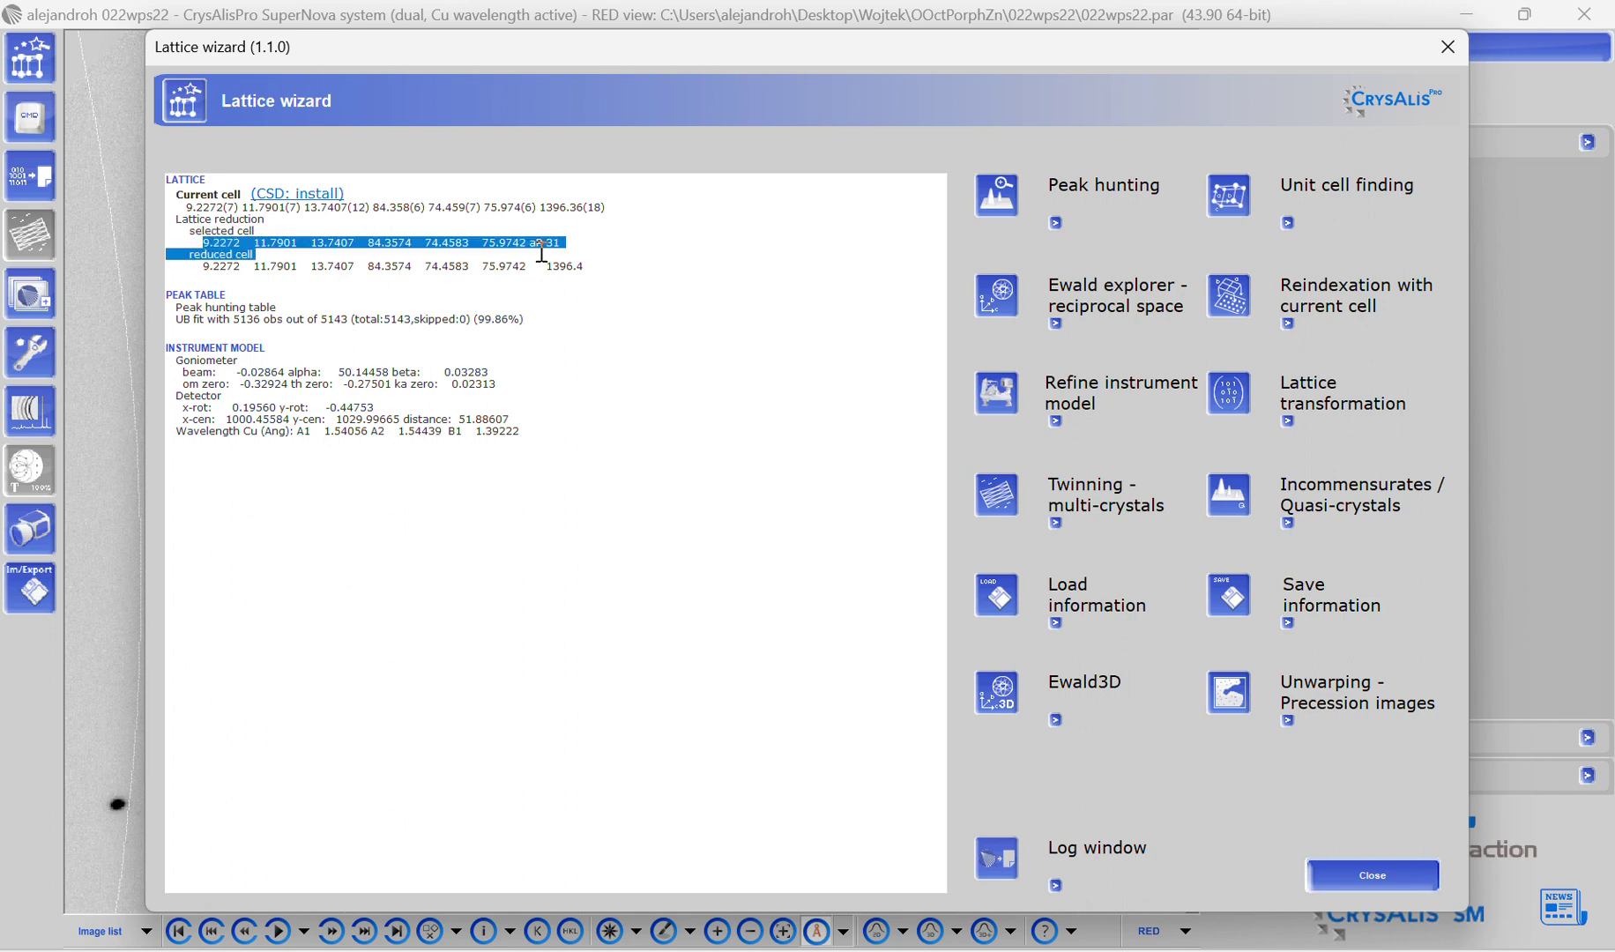
left_click(551, 311)
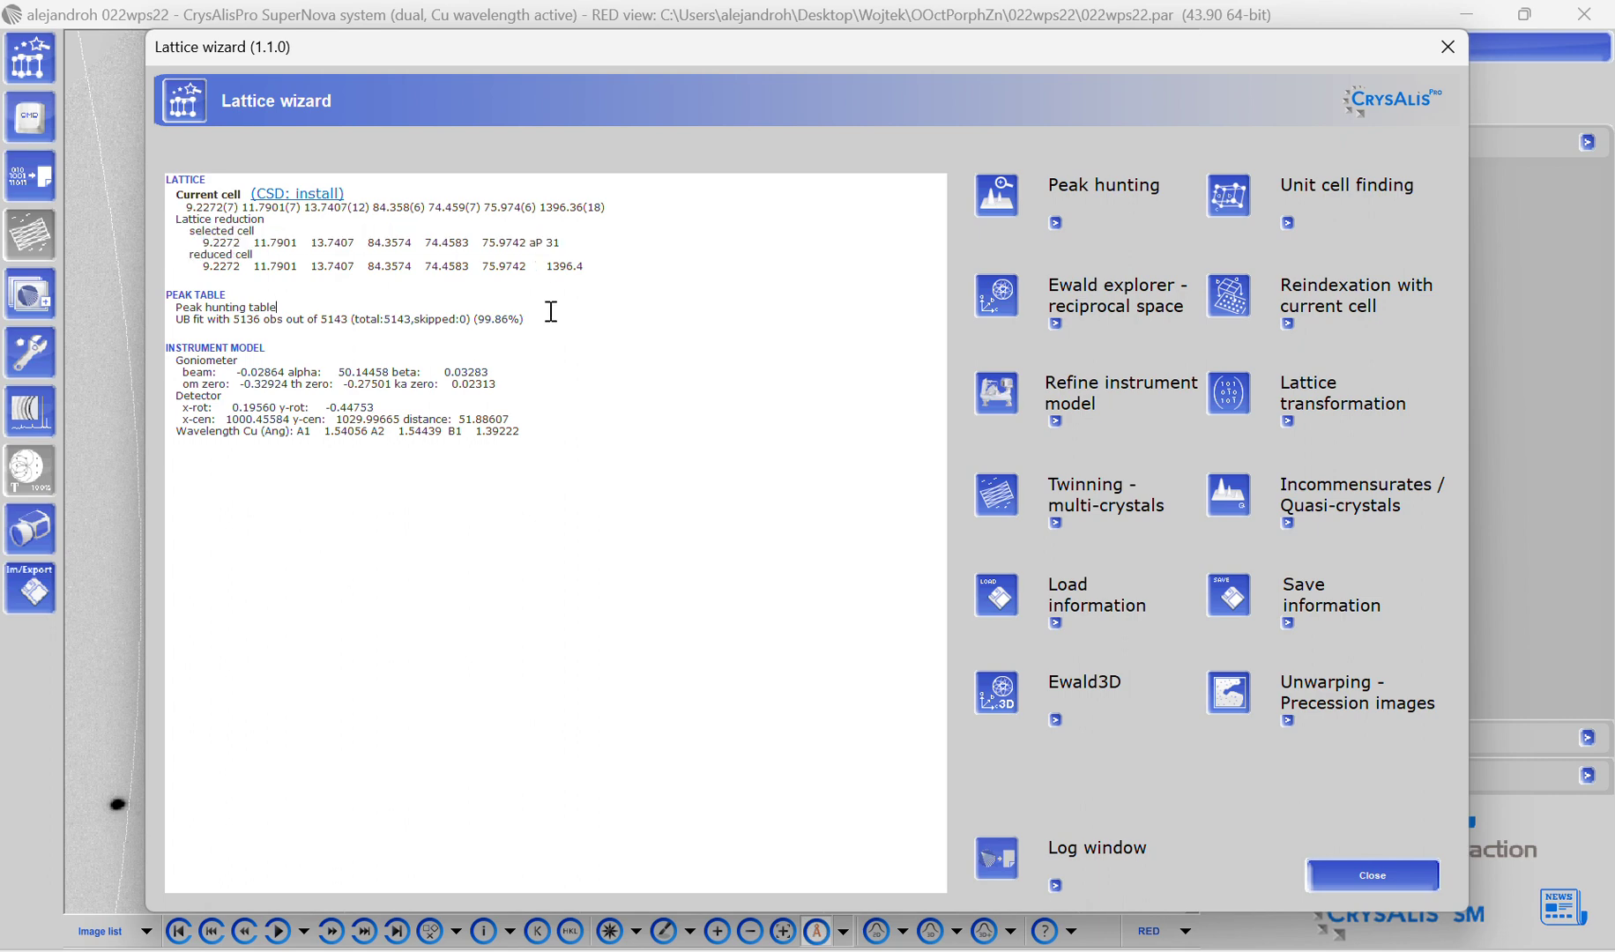
left_click(1238, 301)
left_click(1452, 62)
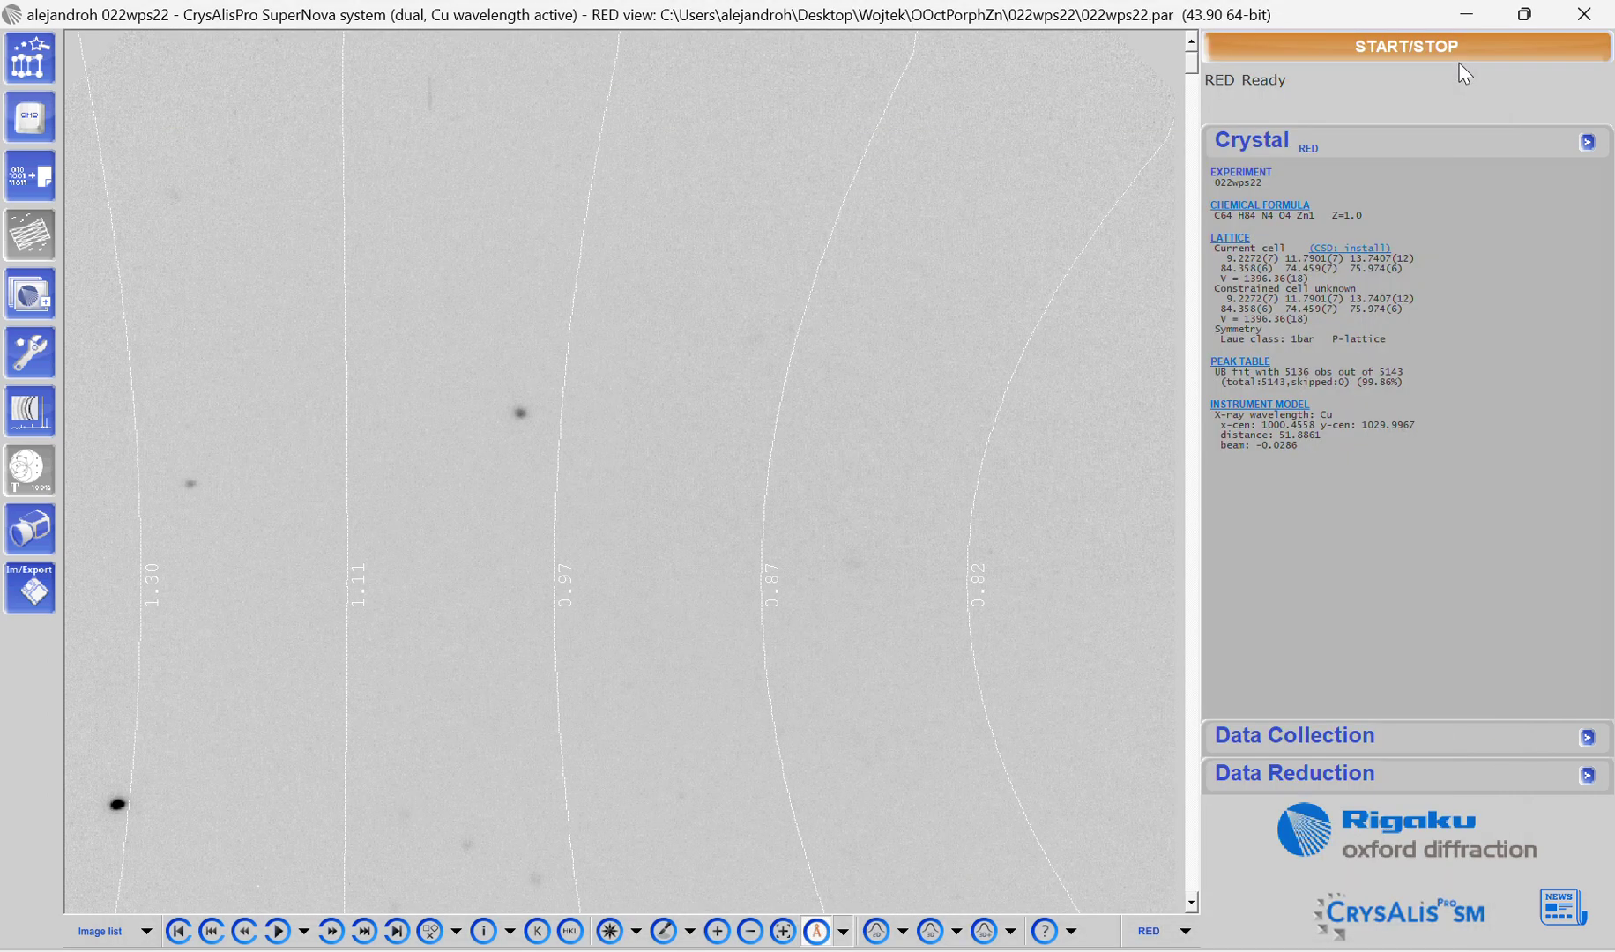
Open the Ewald Explorer from the Lattice wizard and examine the reciprocal lattice along the a*, b* and c* axes.
left_click(31, 57)
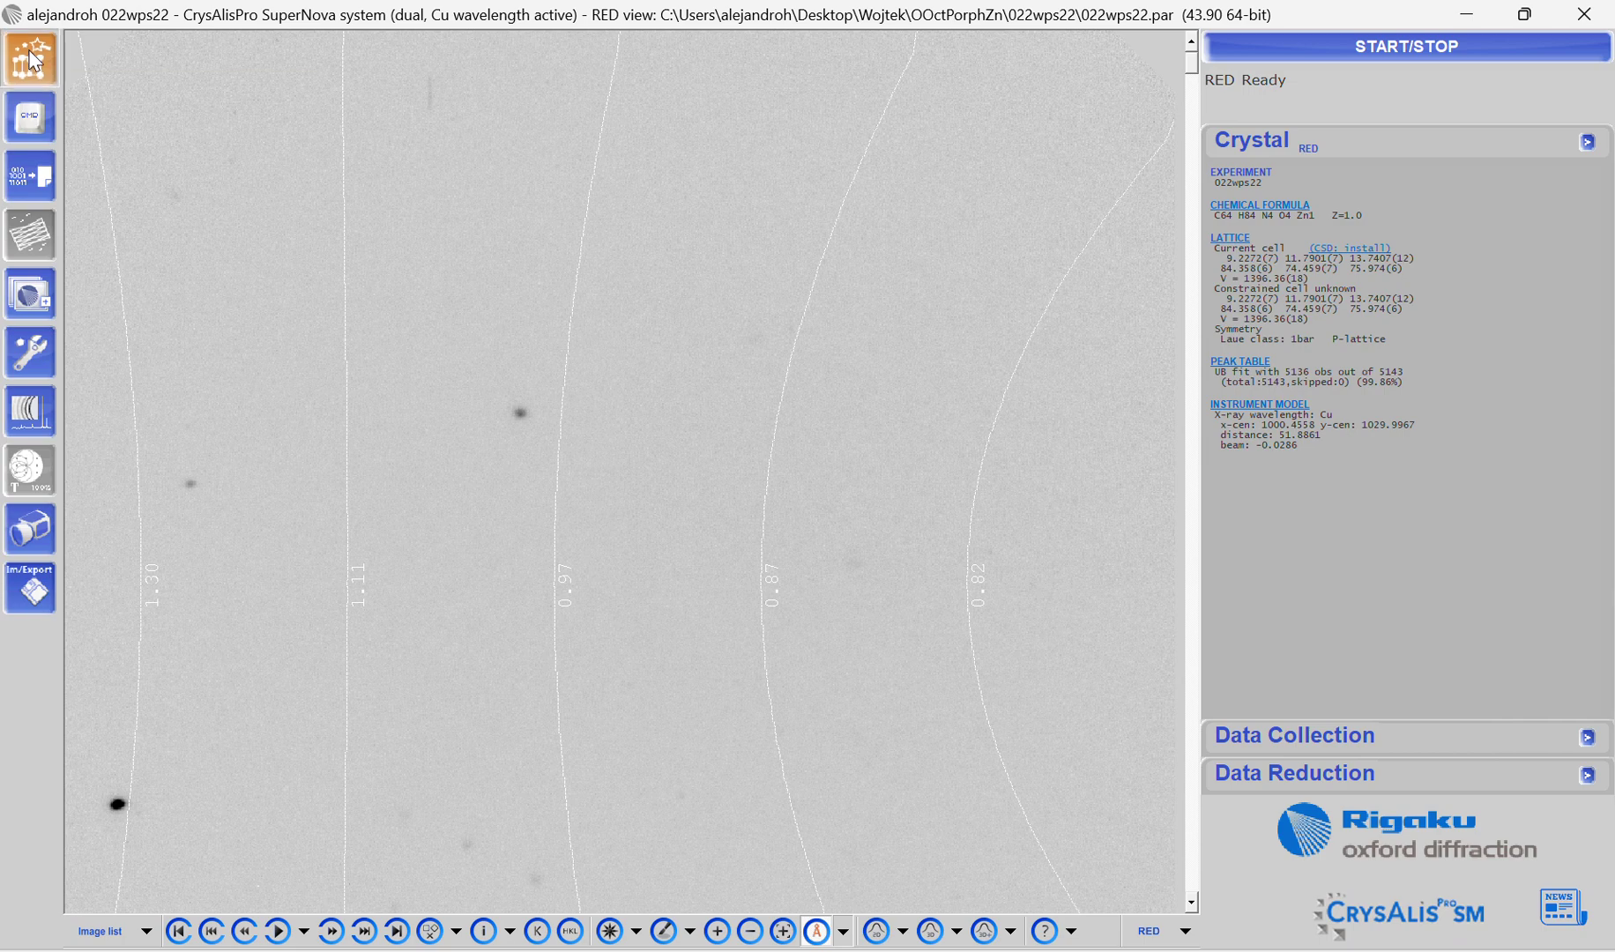
left_click(1001, 300)
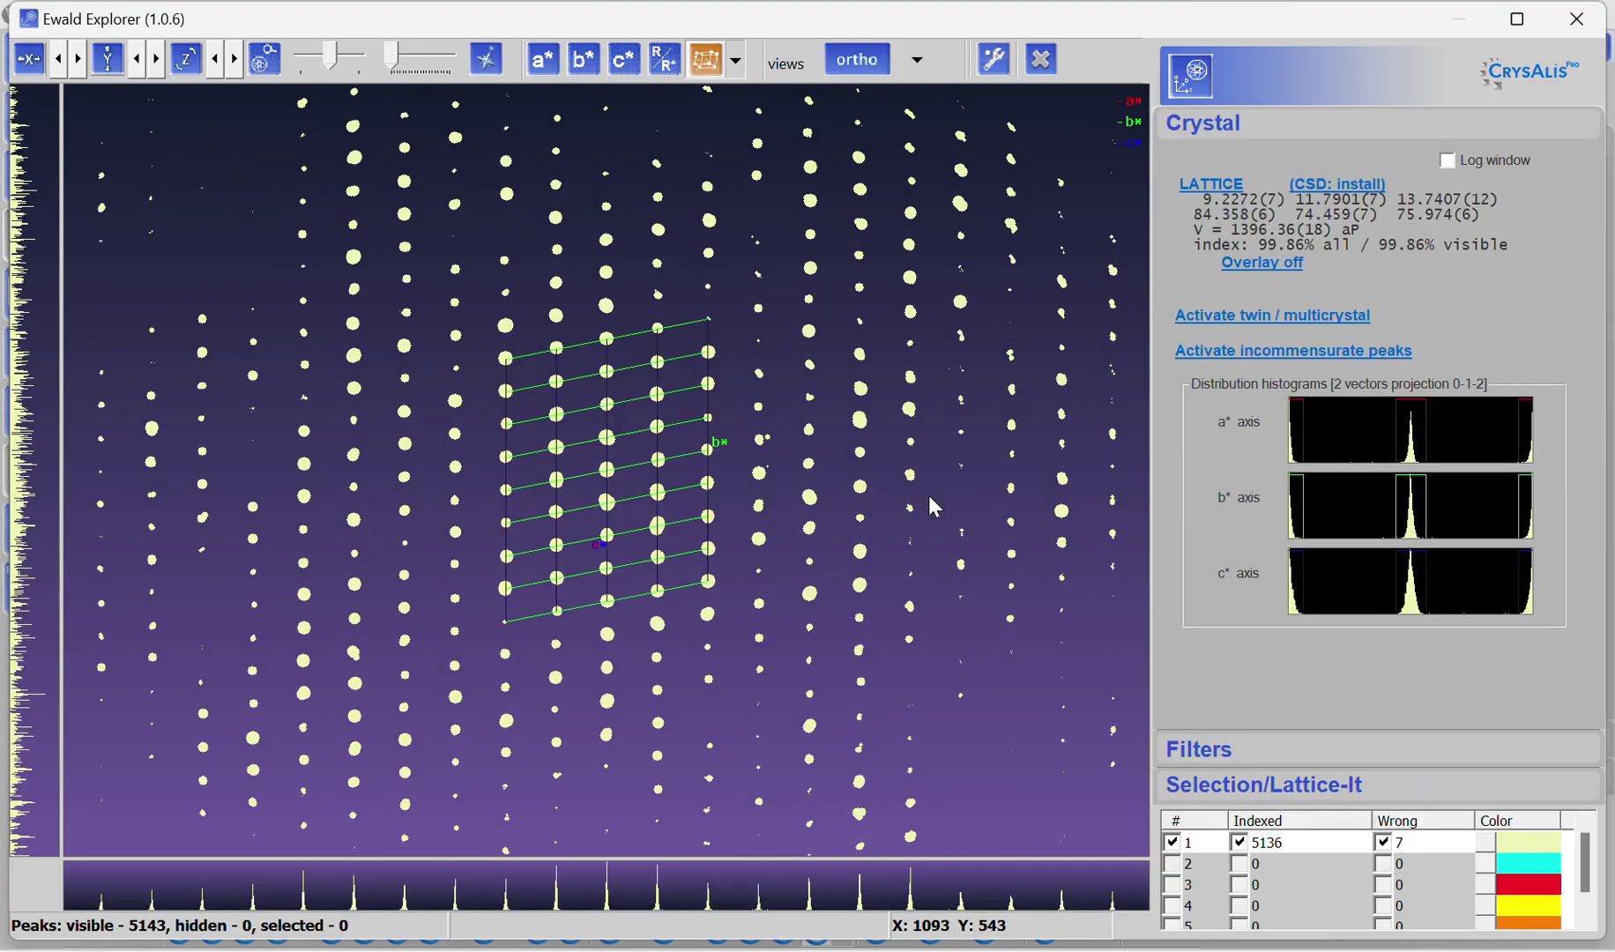
left_click(545, 61)
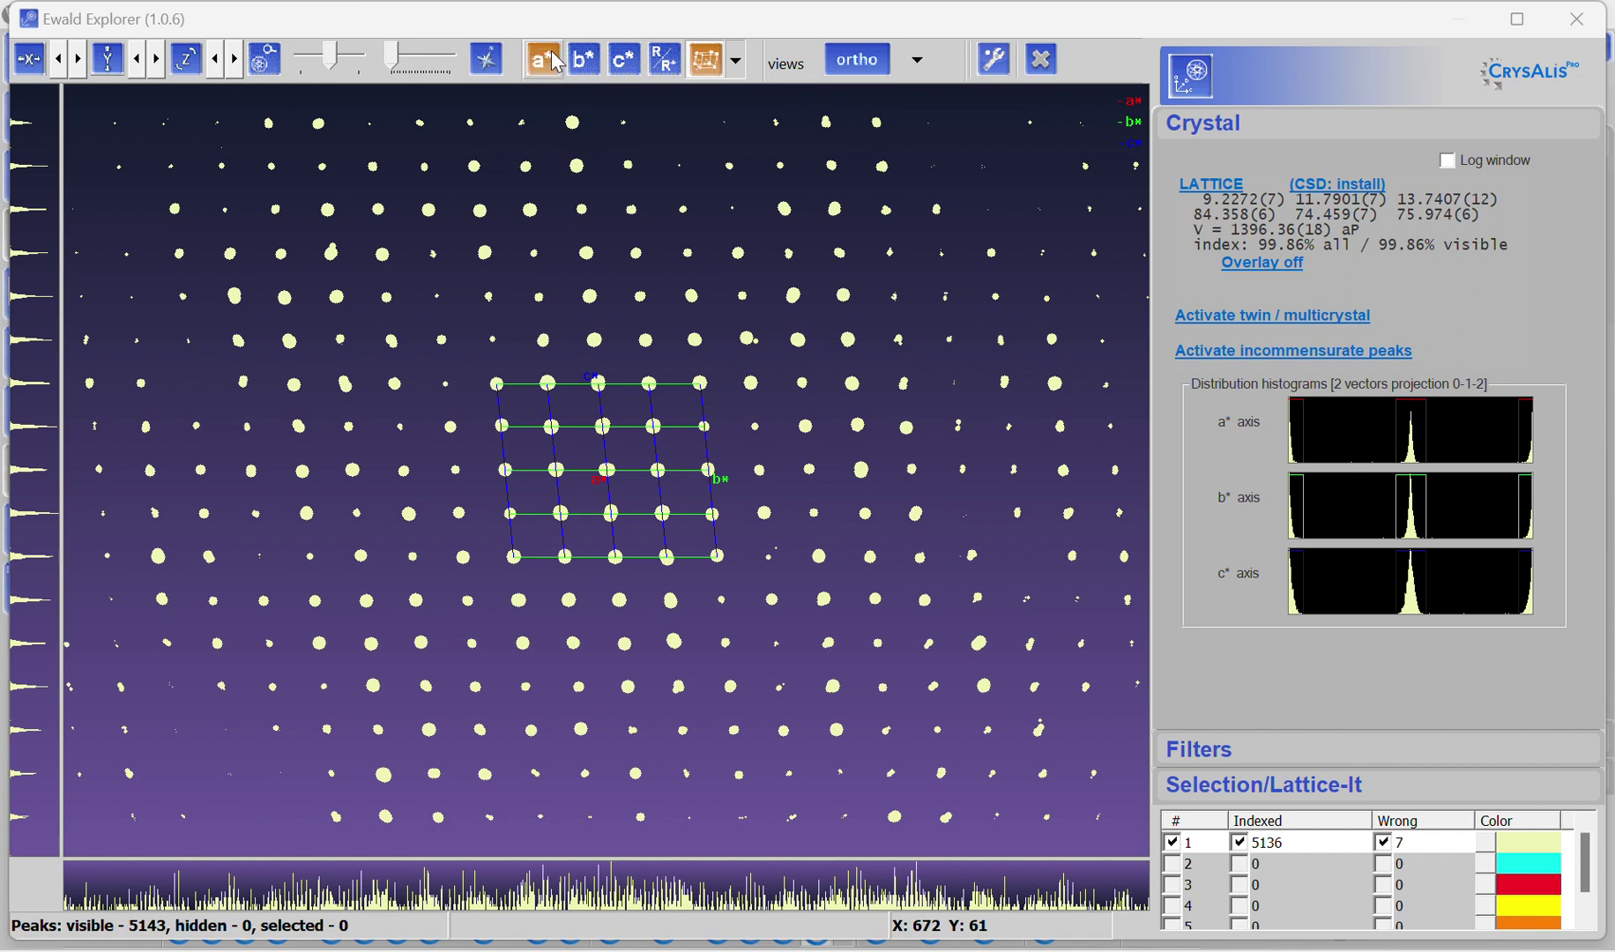
left_click(587, 74)
left_click(1538, 16)
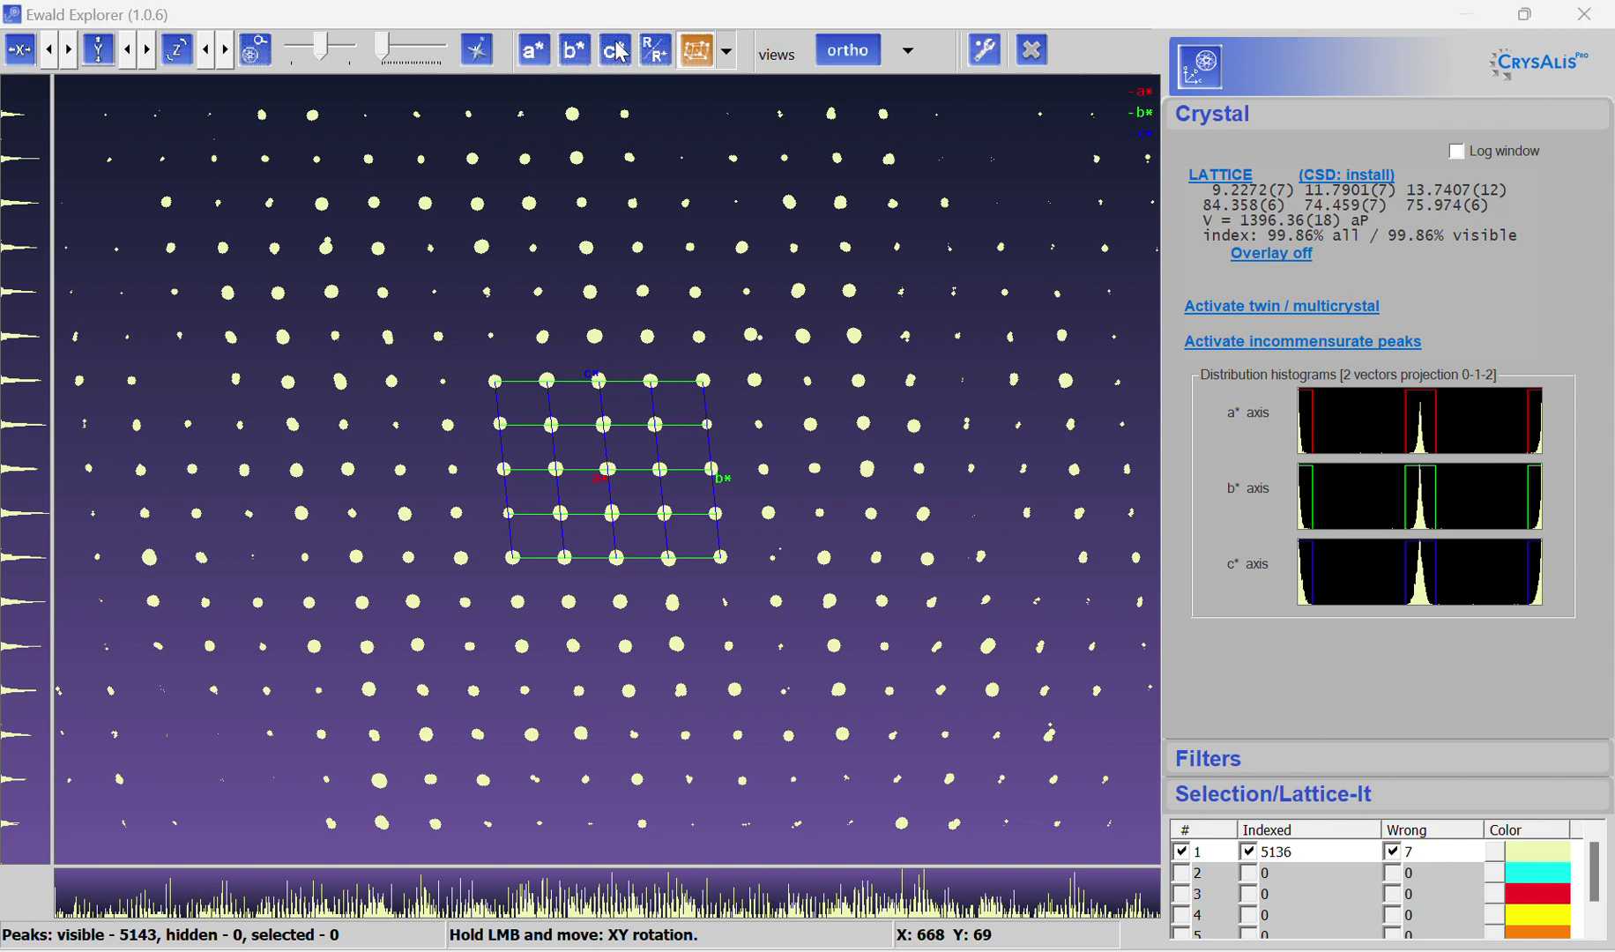
left_click(1527, 18)
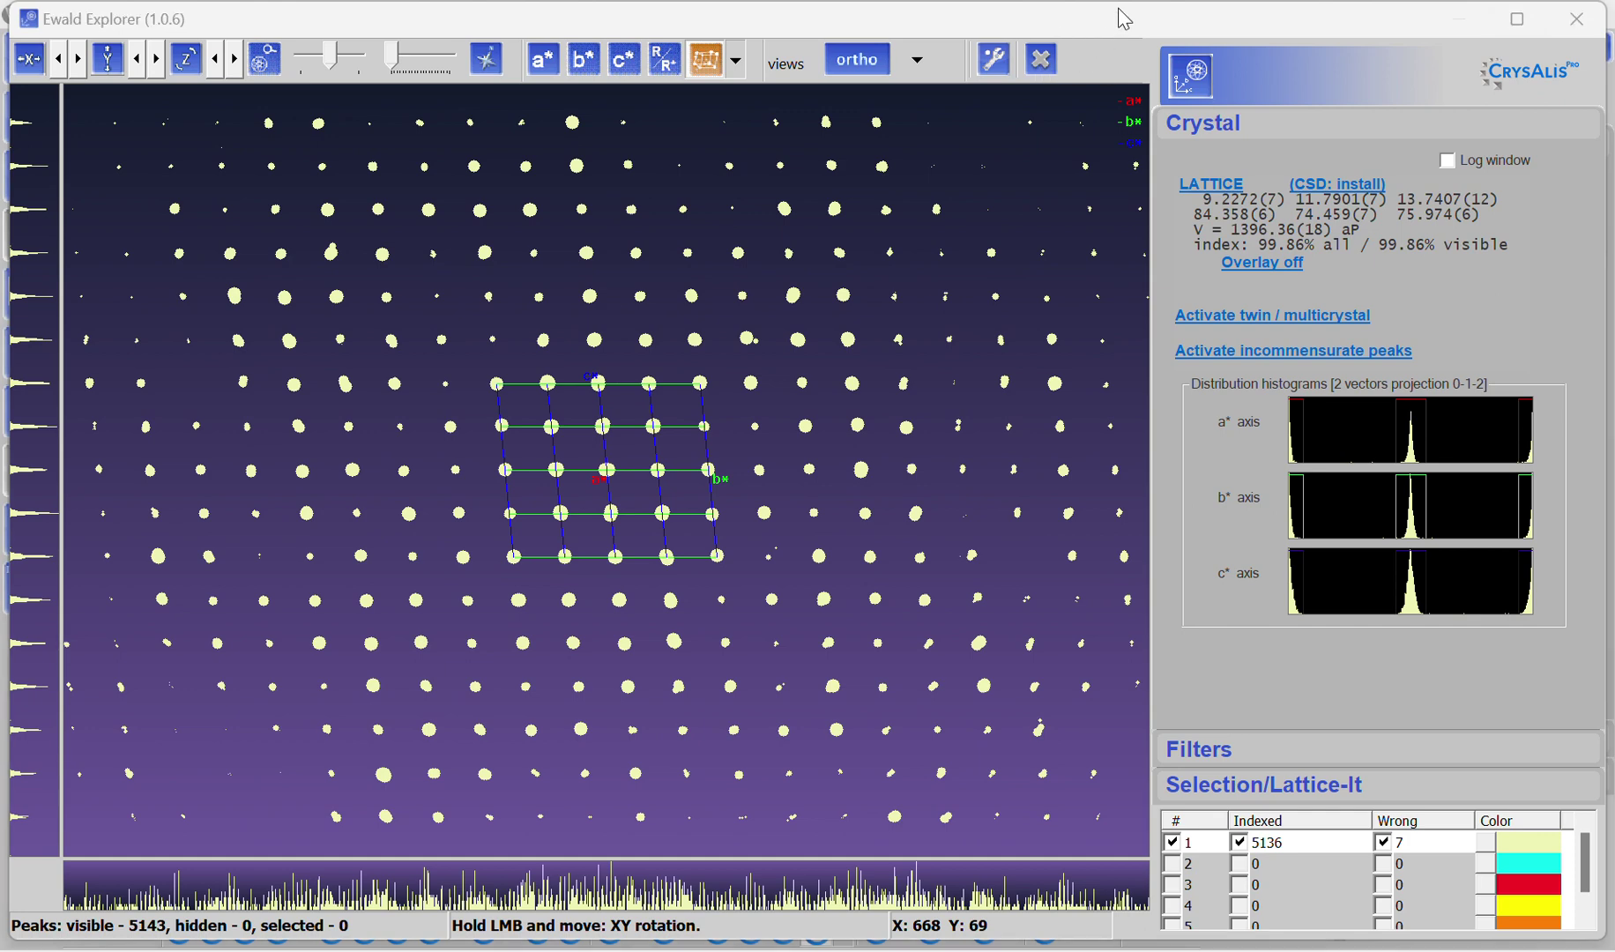
left_click_drag(1121, 3, 1096, 71)
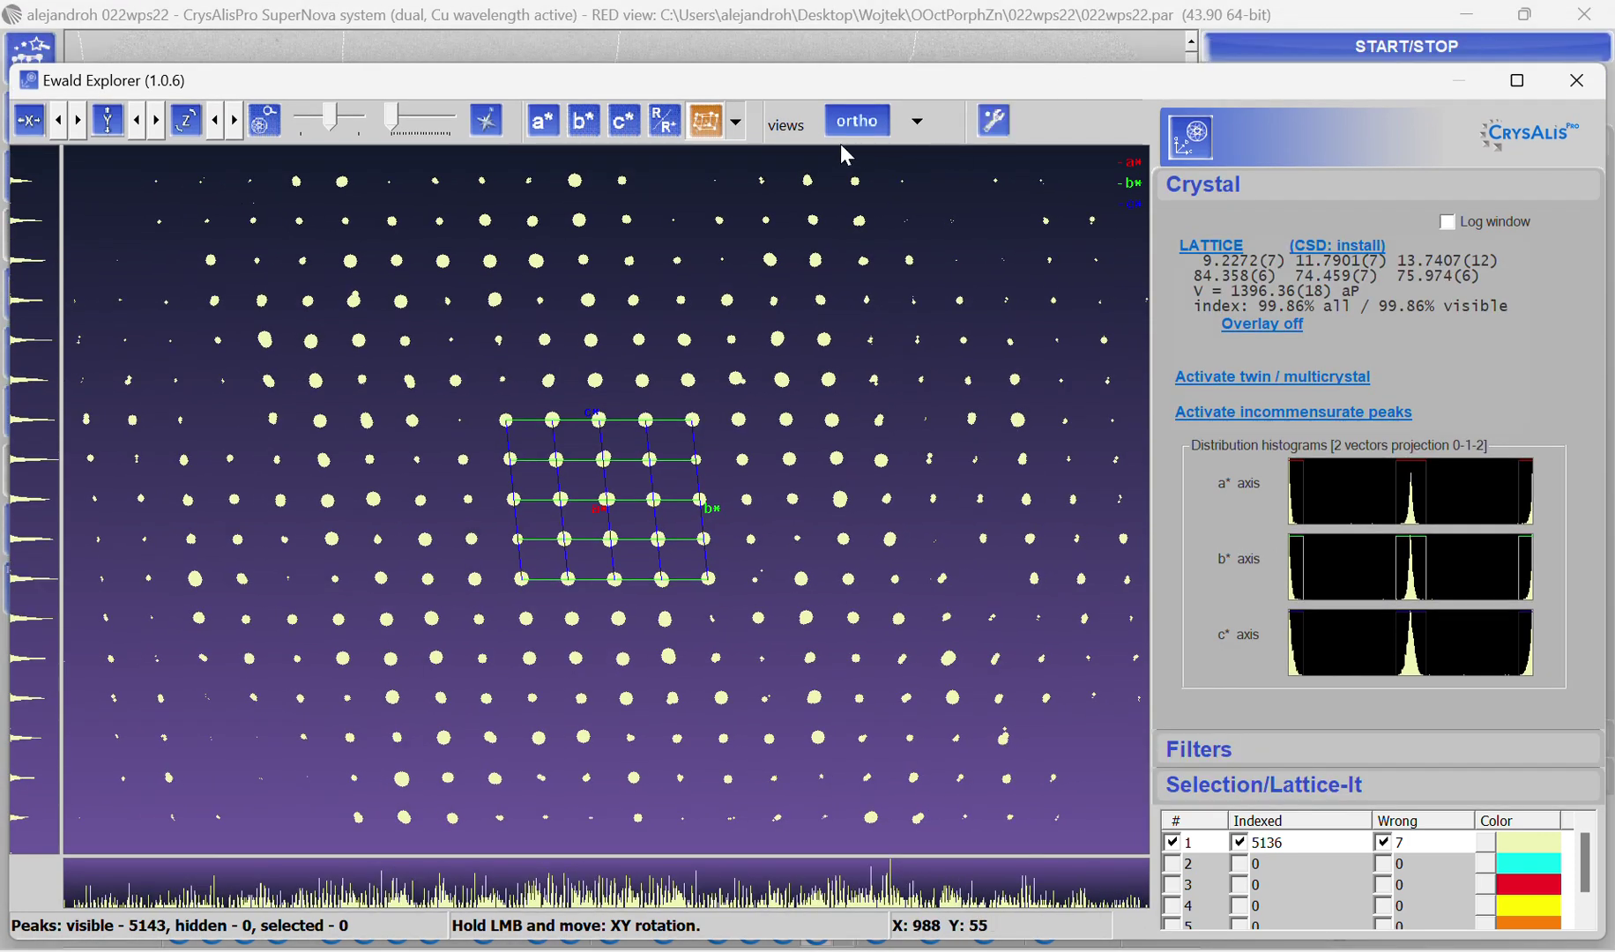
left_click(623, 120)
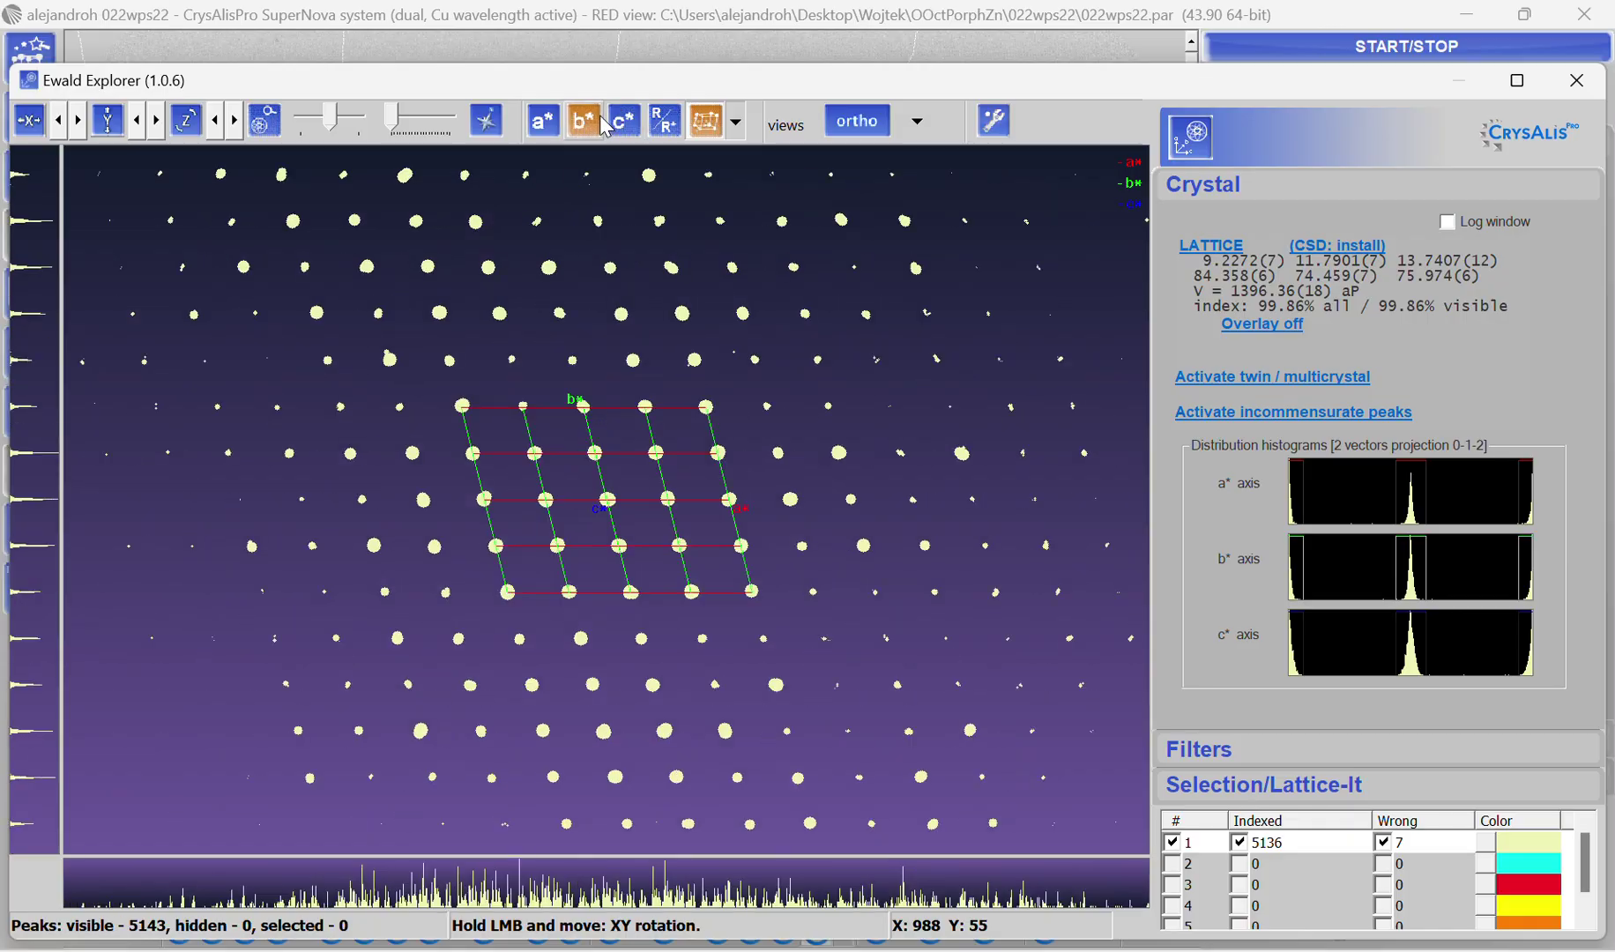
Rotate the reciprocal lattice while cycling through the color, gnomo and collapse views back to ortho, and close the Ewald Explorer.
left_click_drag(527, 434, 544, 564)
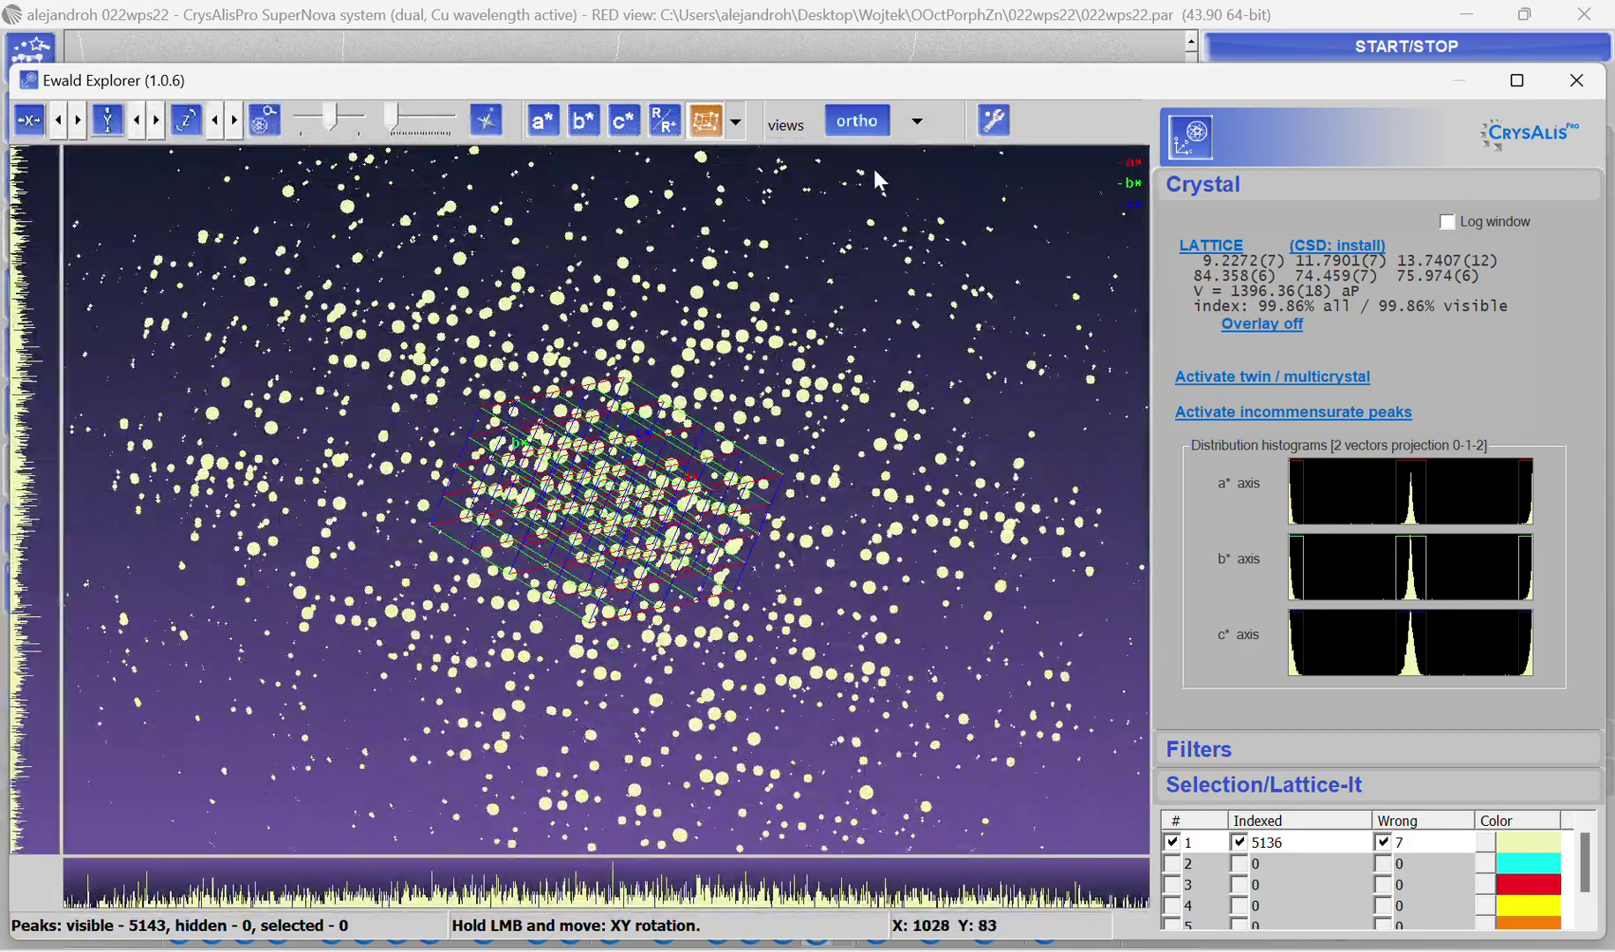
left_click(879, 125)
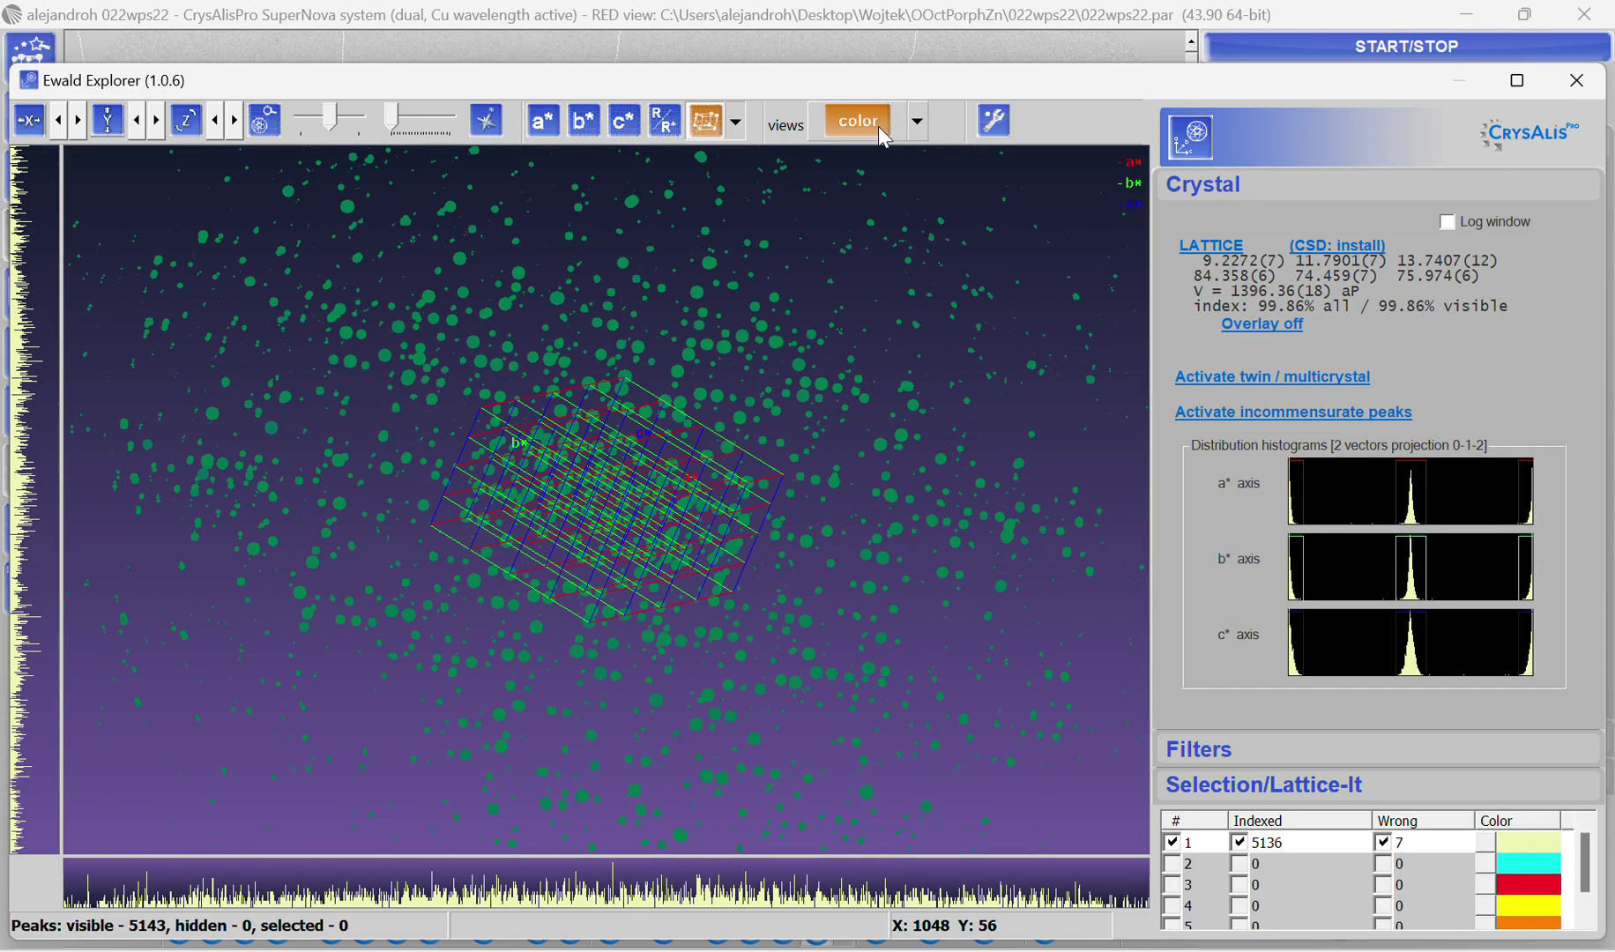
left_click_drag(833, 231, 763, 356)
left_click(881, 121)
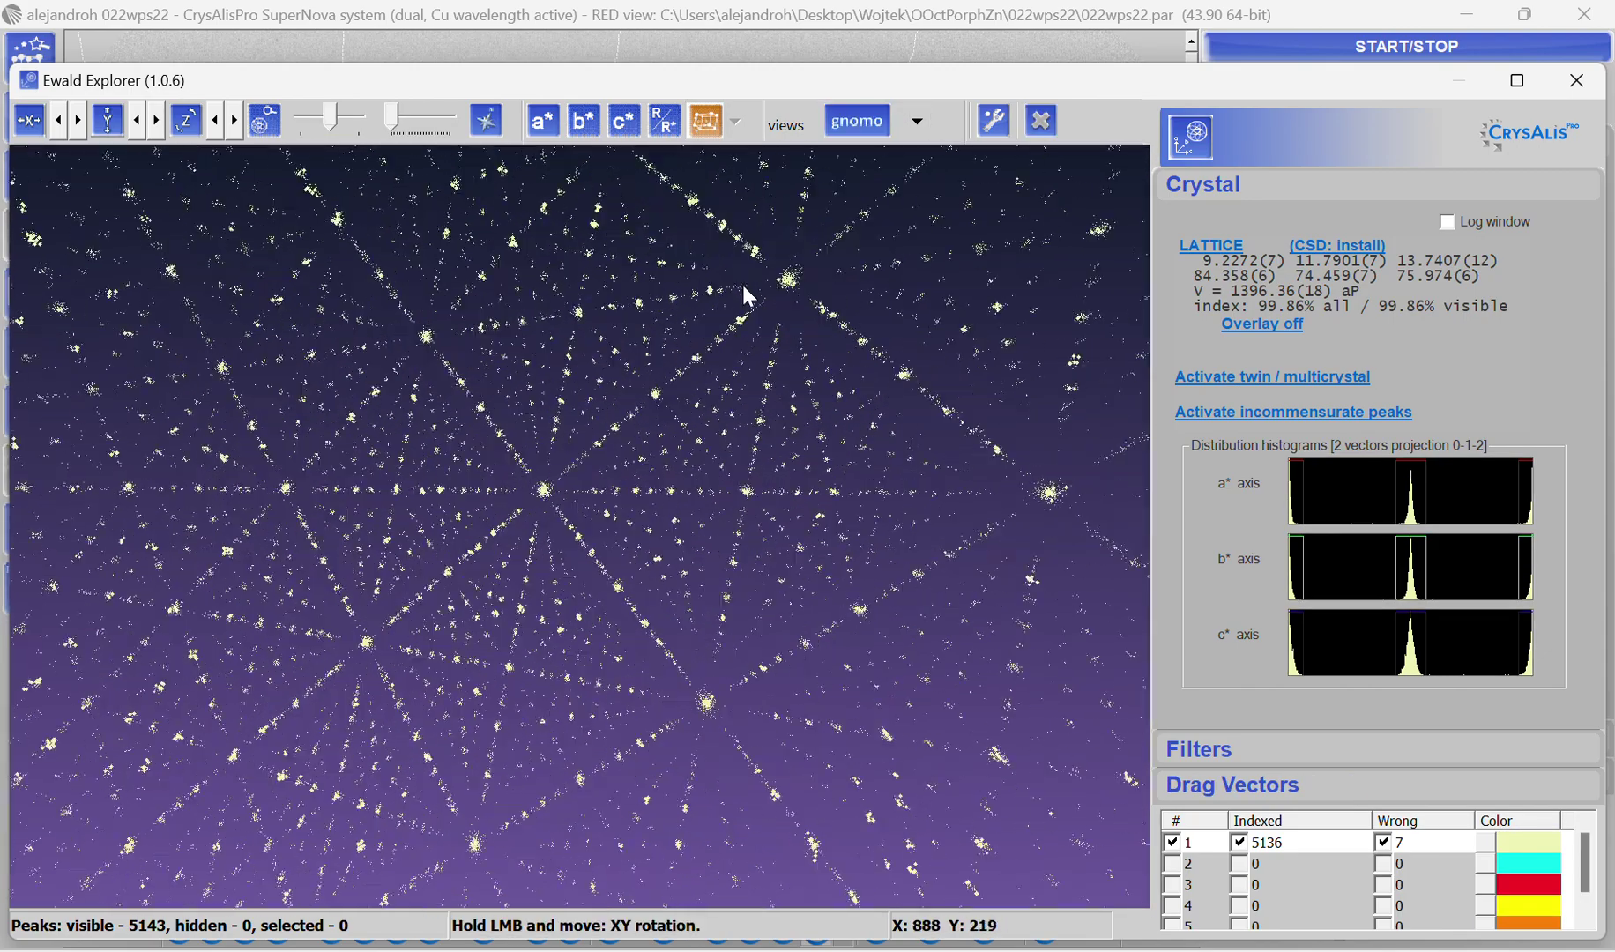
left_click_drag(742, 283, 728, 372)
left_click(889, 121)
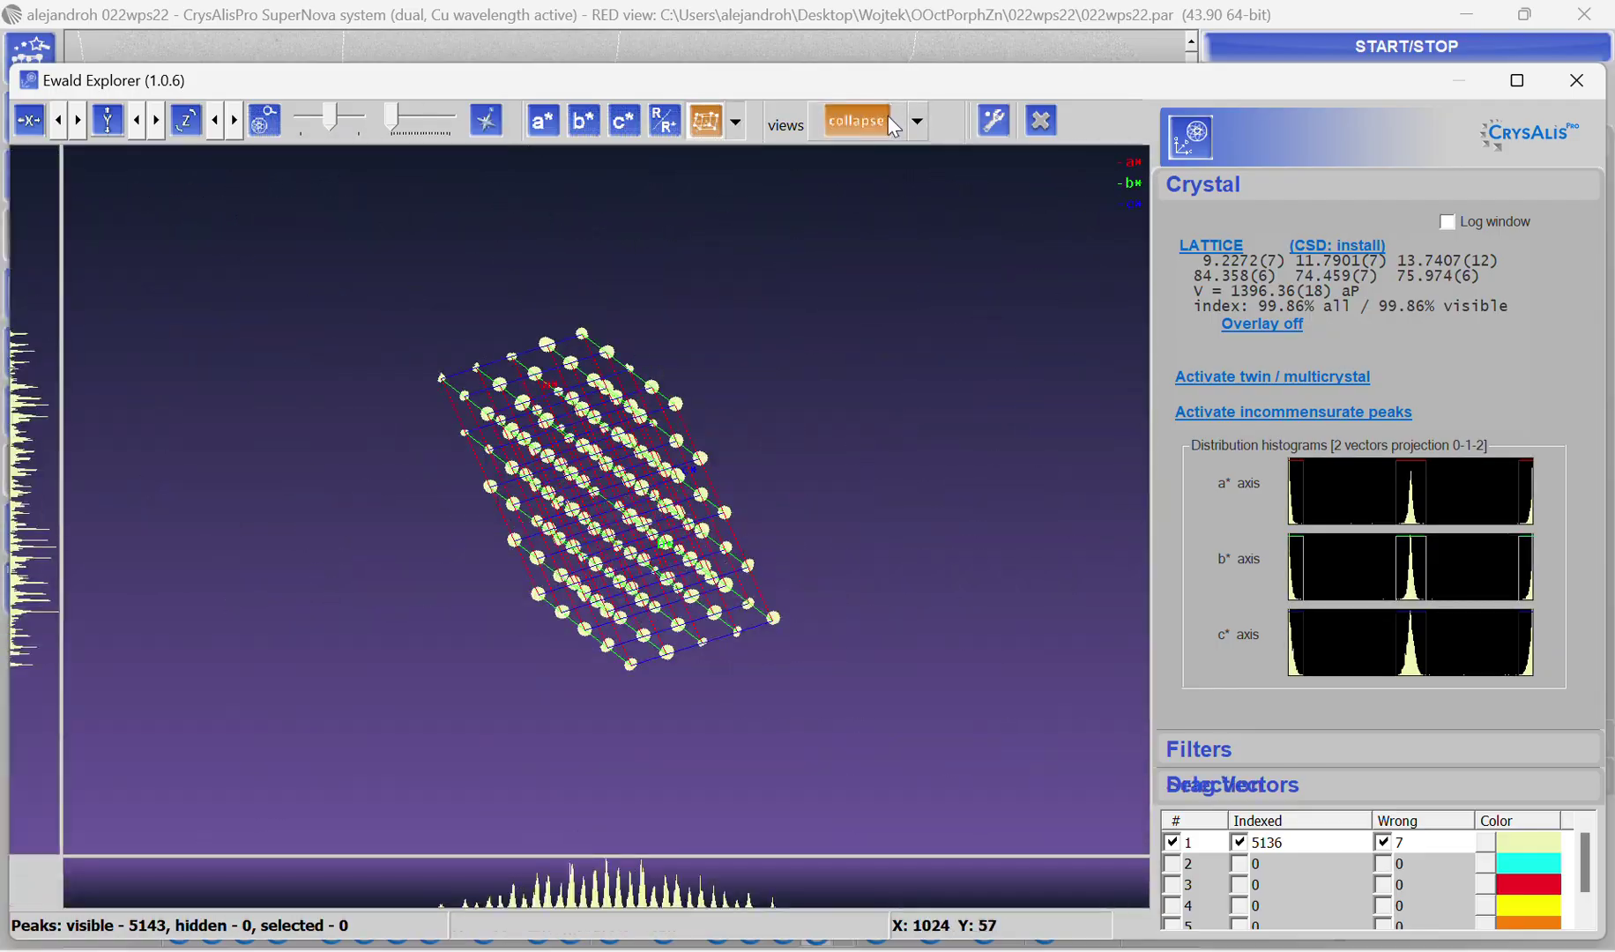
left_click(889, 122)
left_click(892, 129)
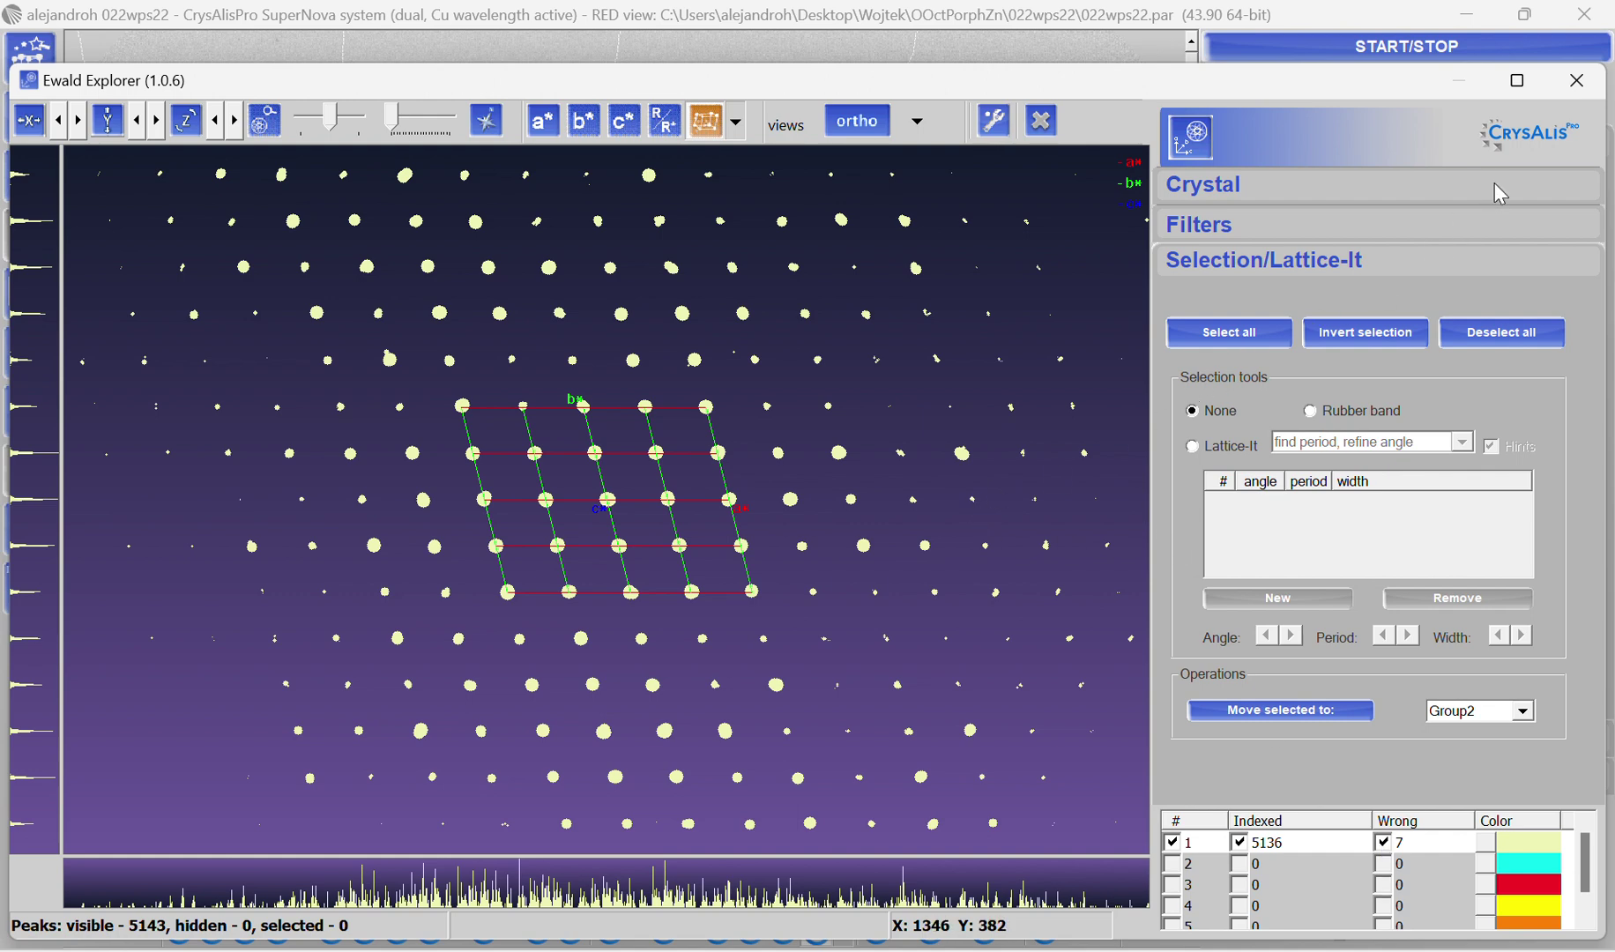
left_click(1577, 88)
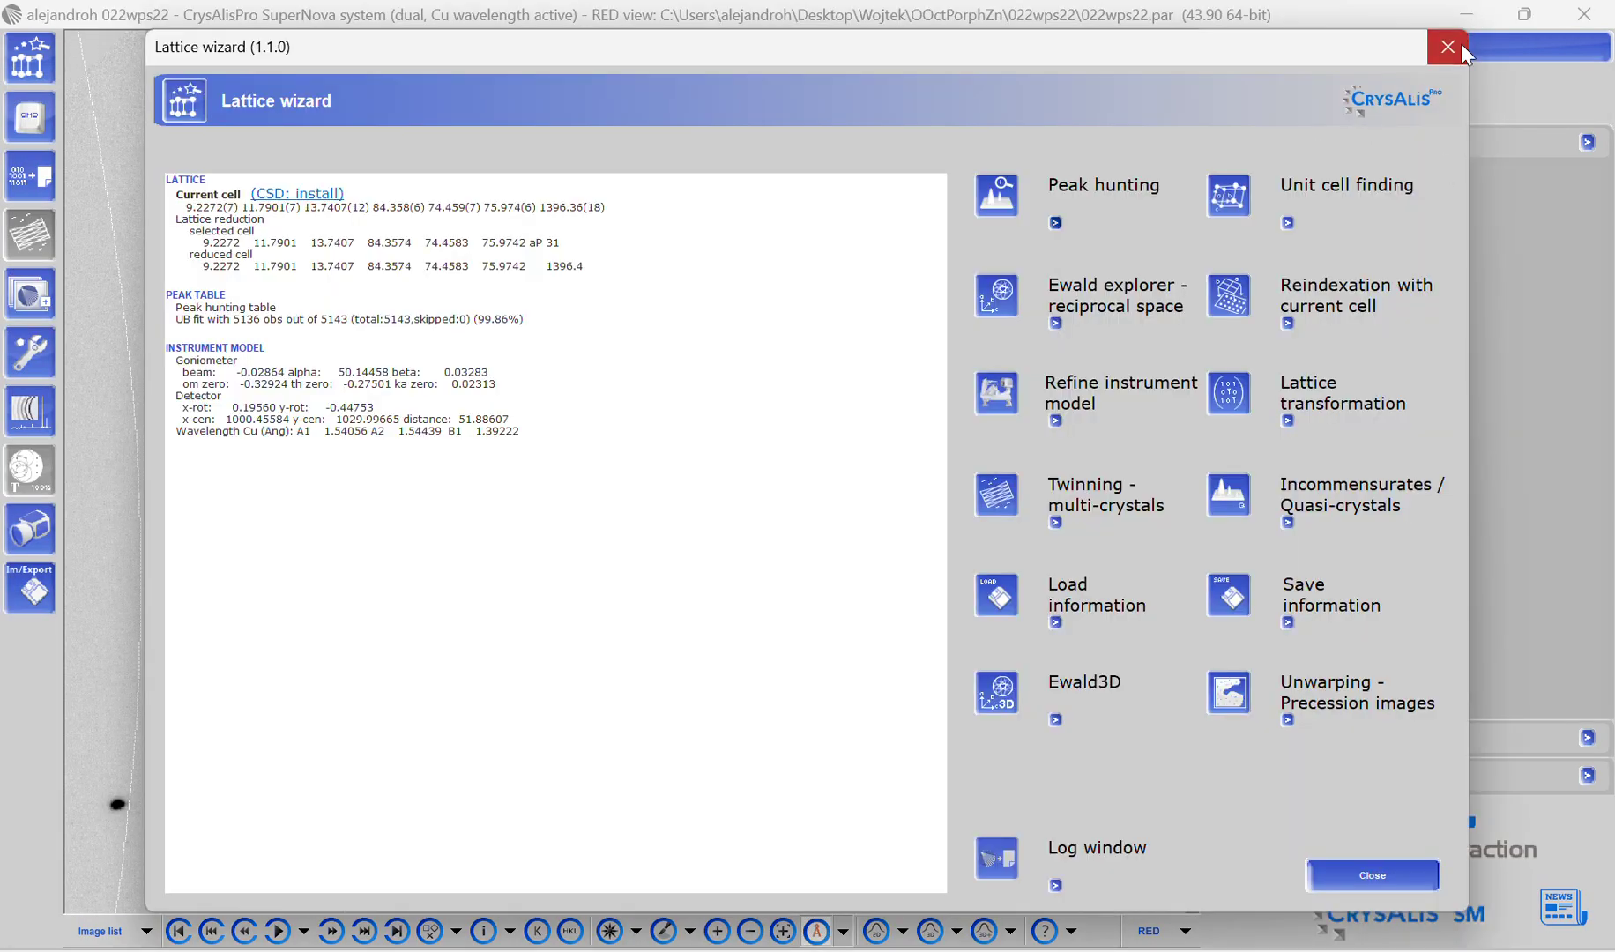
Close the Lattice wizard, start data reduction with options, and accept the orientation matrix with the P-lattice and normal HKL reduction settings.
left_click(1460, 43)
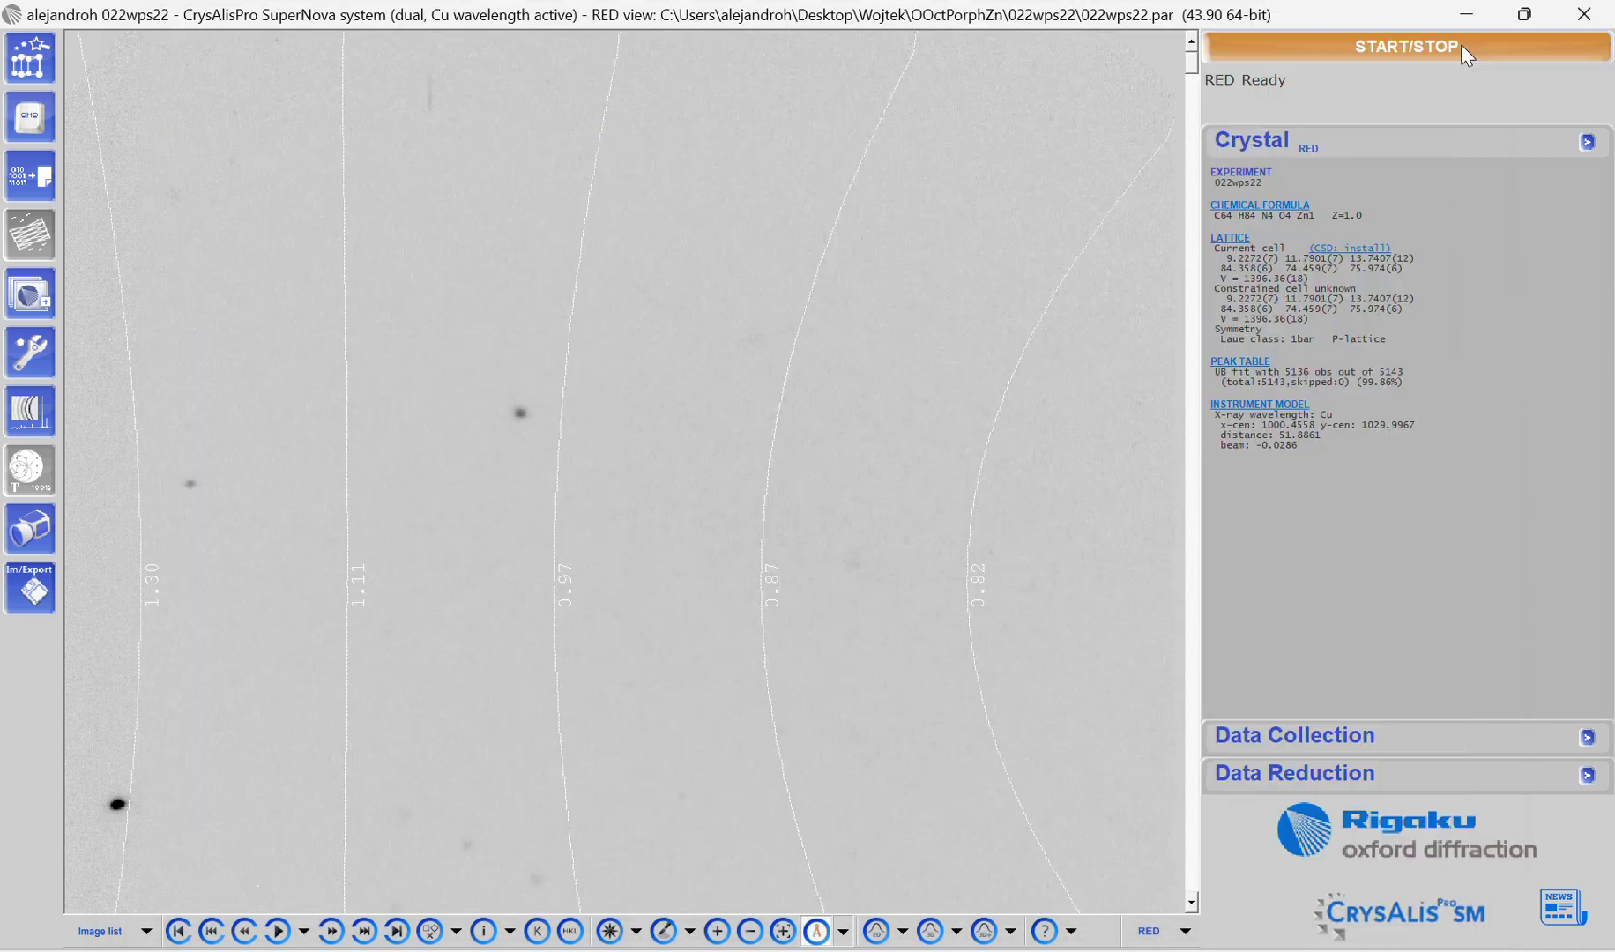
left_click(1395, 48)
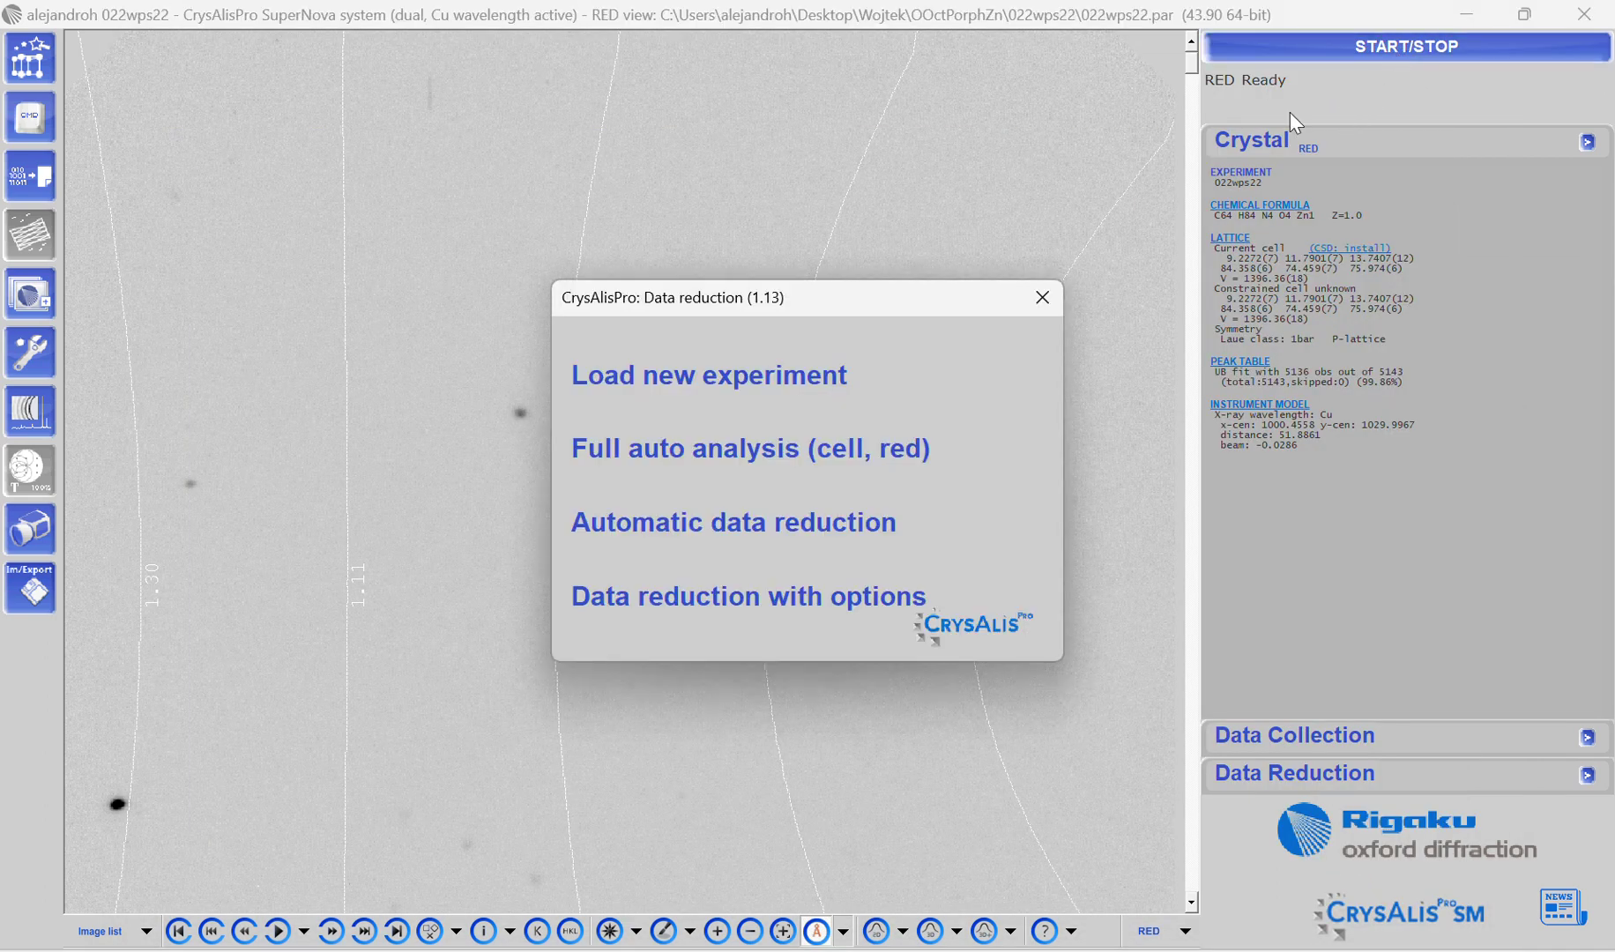
left_click(761, 593)
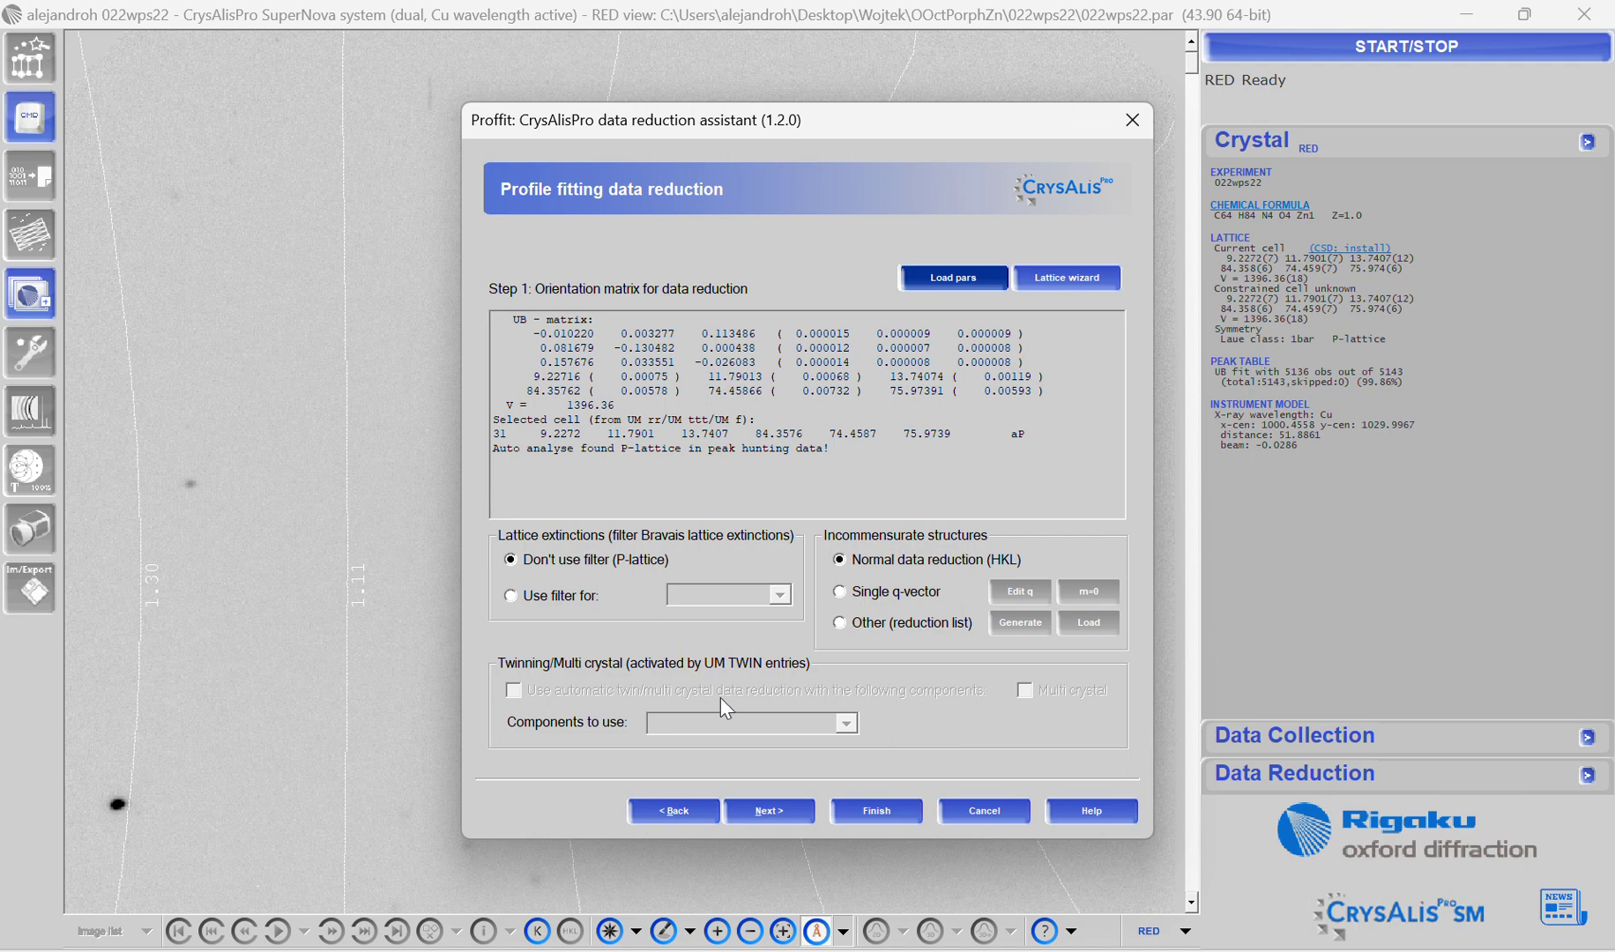
left_click(785, 811)
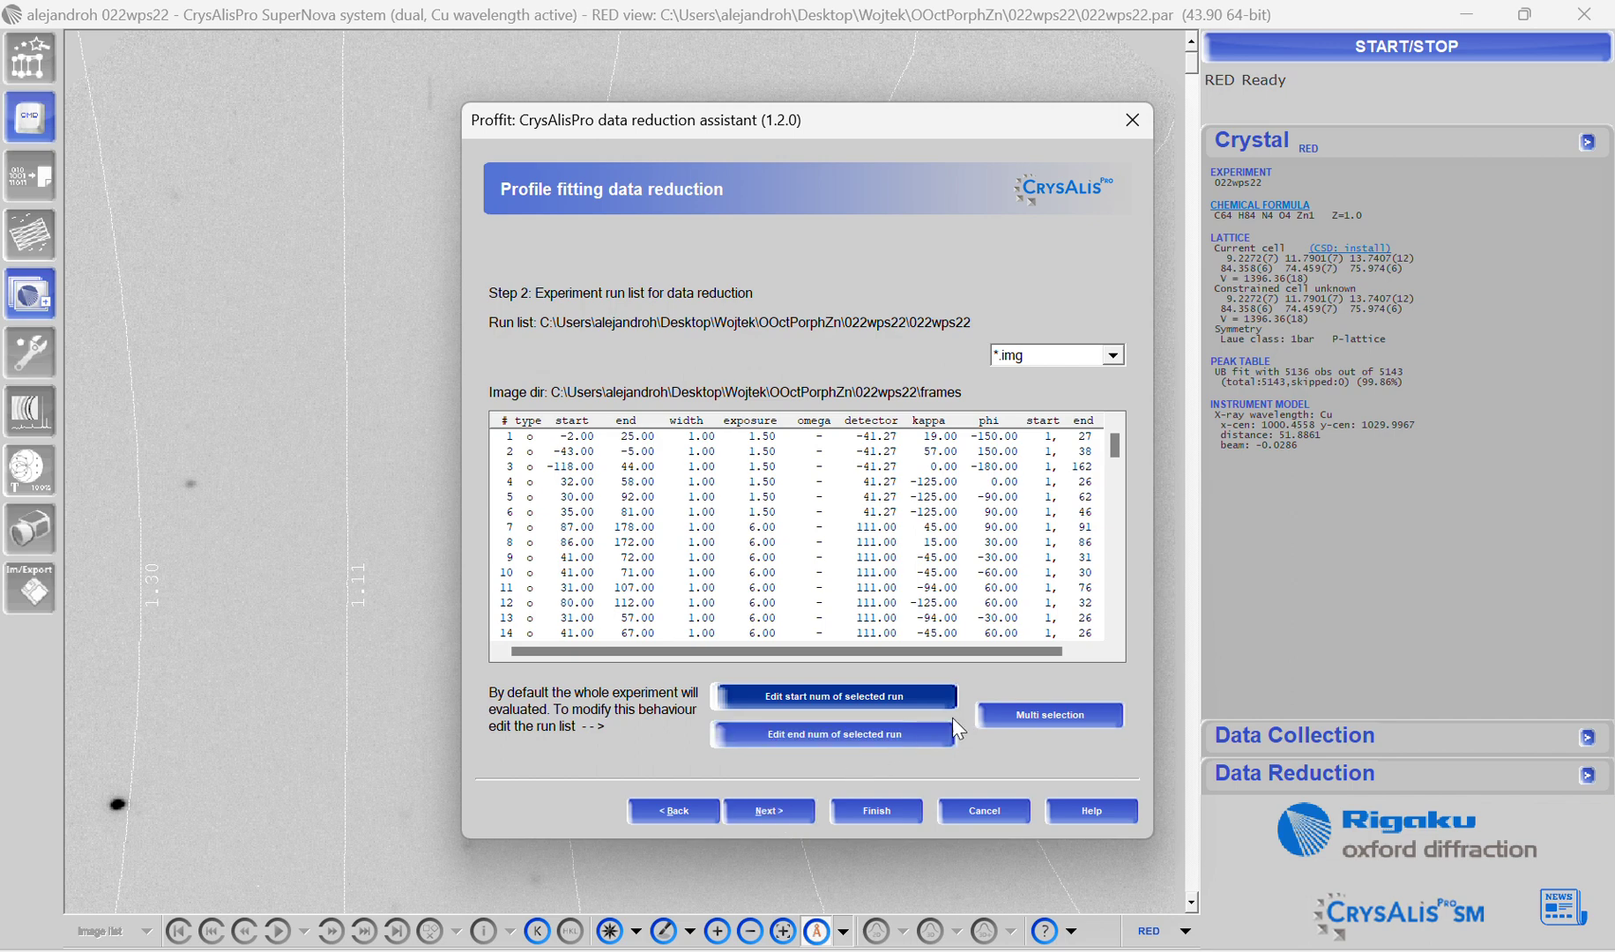
Review the experiment run list and keep all runs in full for the data reduction.
scroll(705, 539, "down", 20)
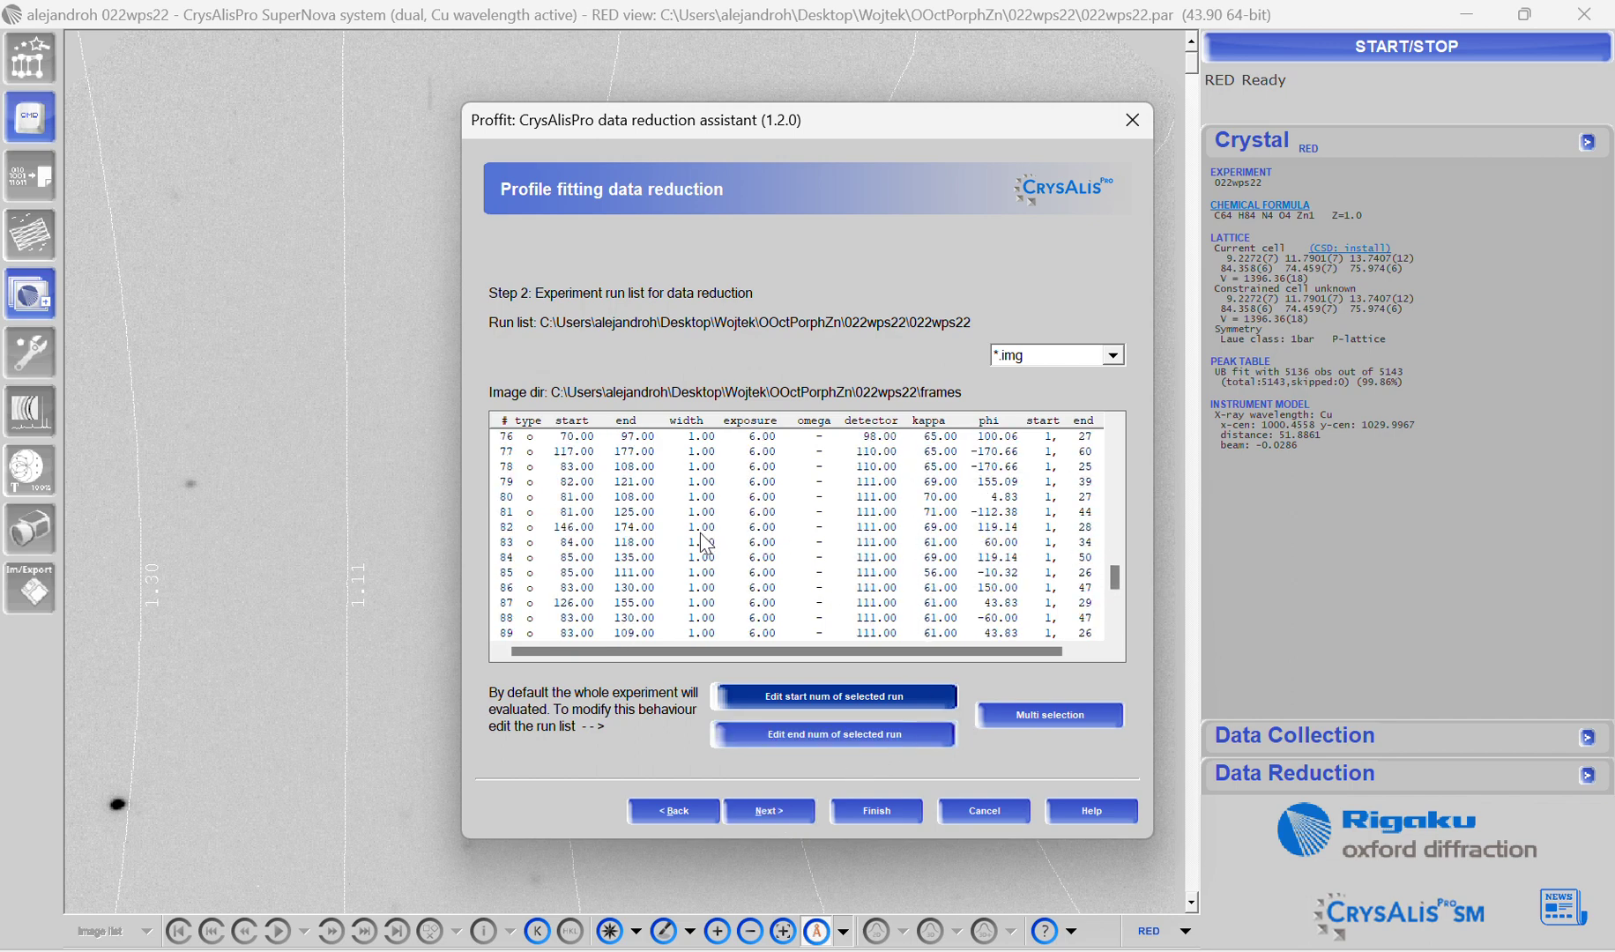
scroll(705, 540, "up", 5)
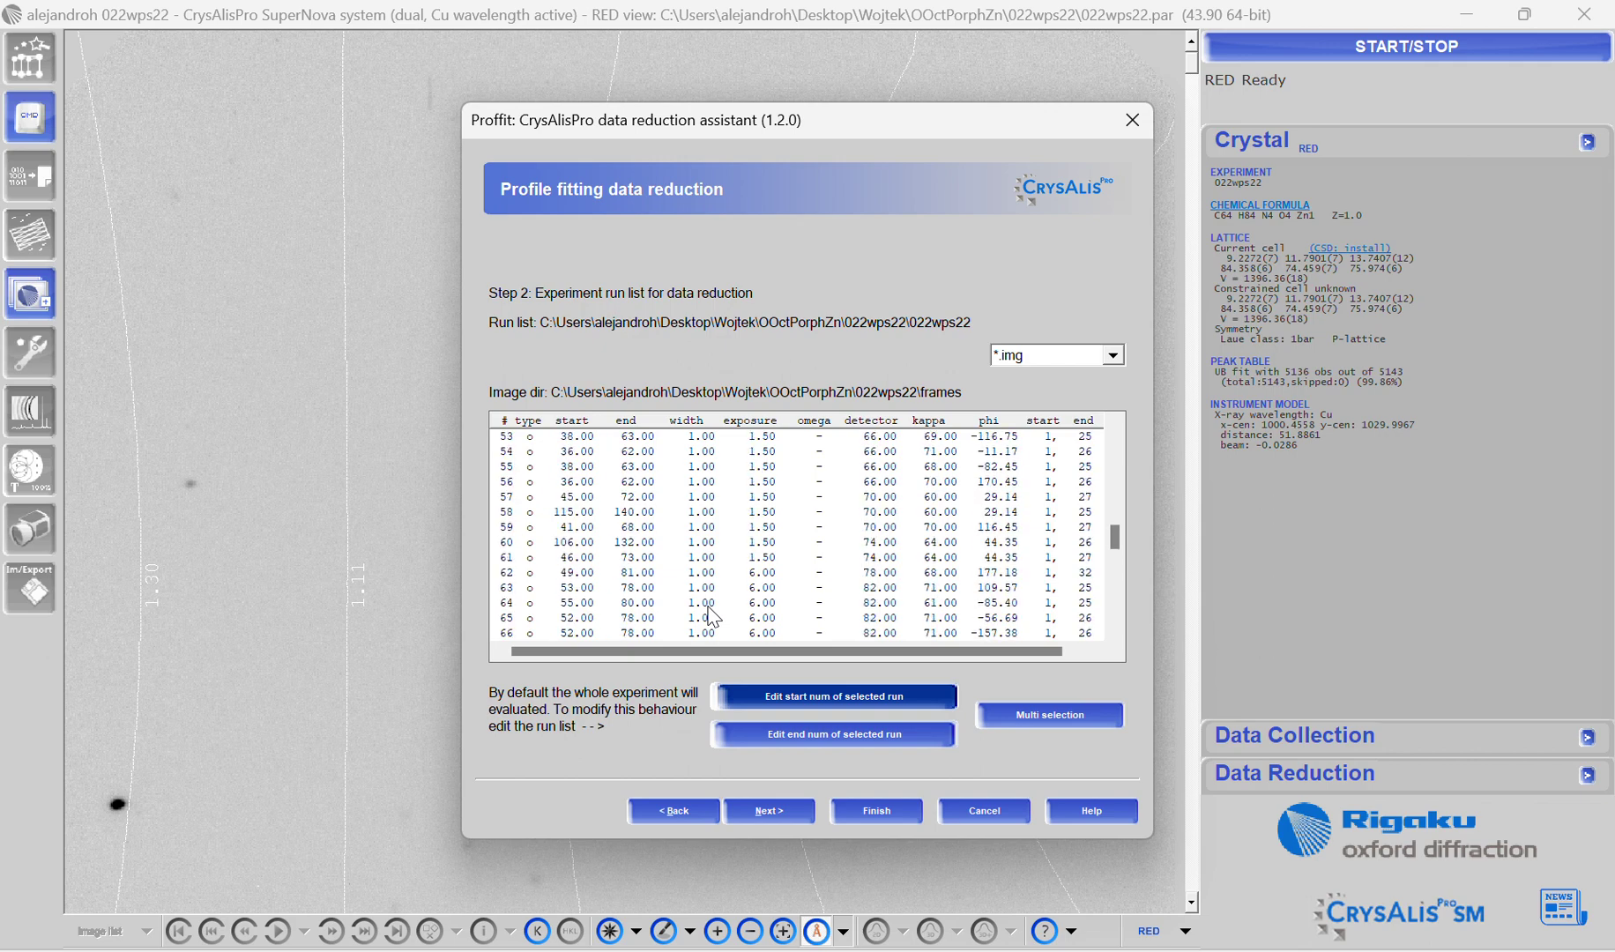
scroll(713, 616, "up", 20)
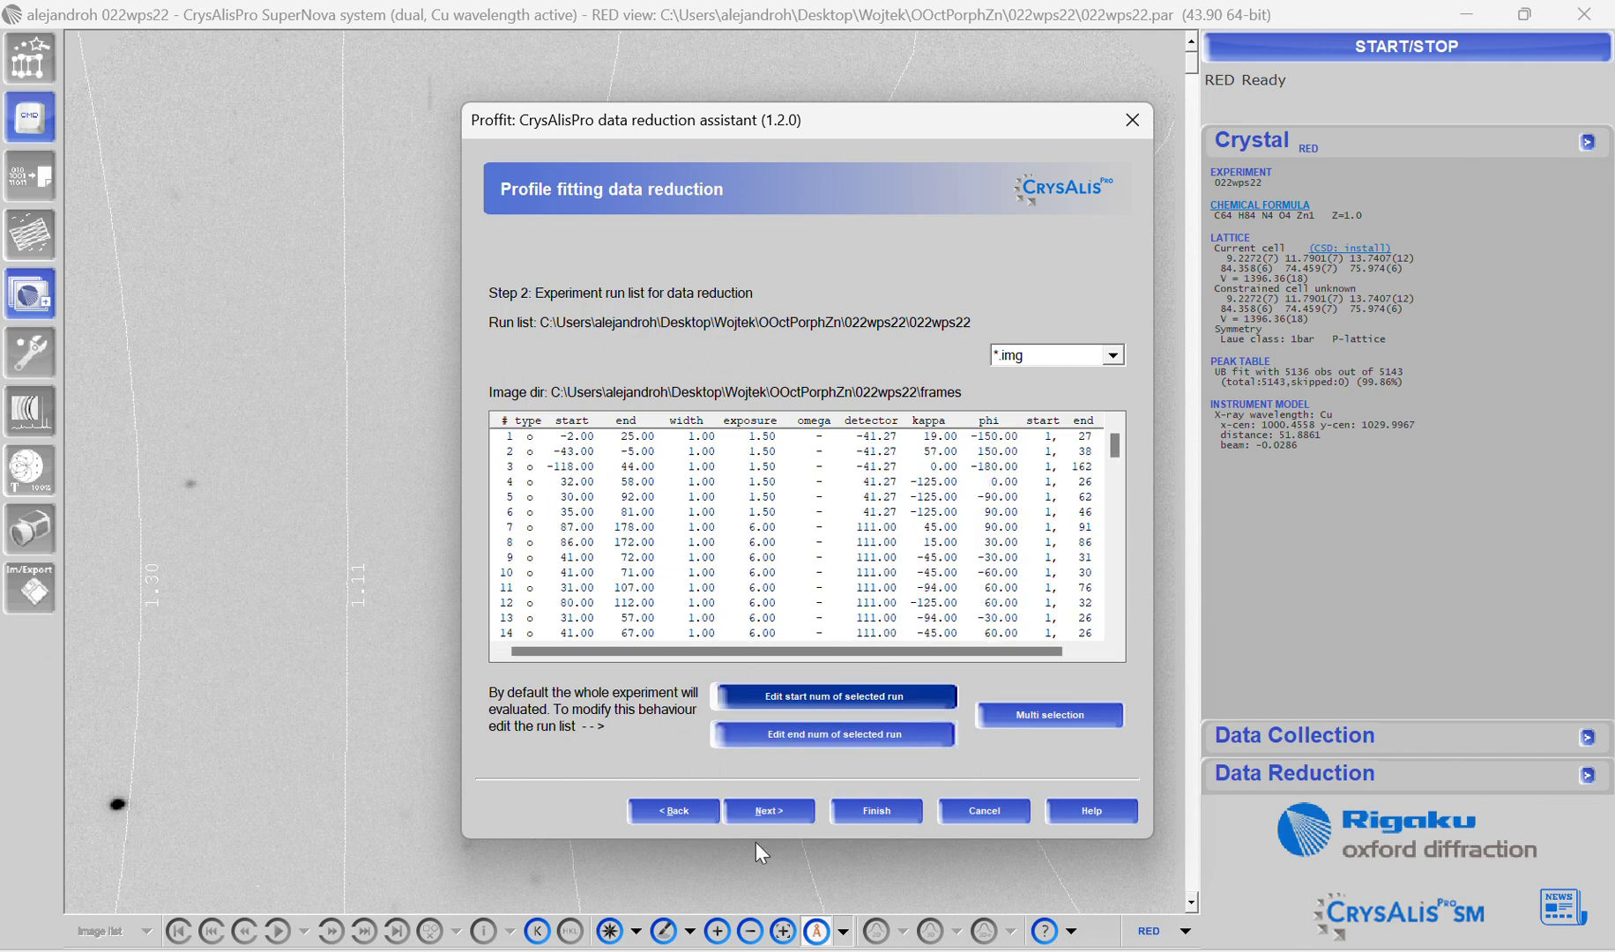
left_click(784, 804)
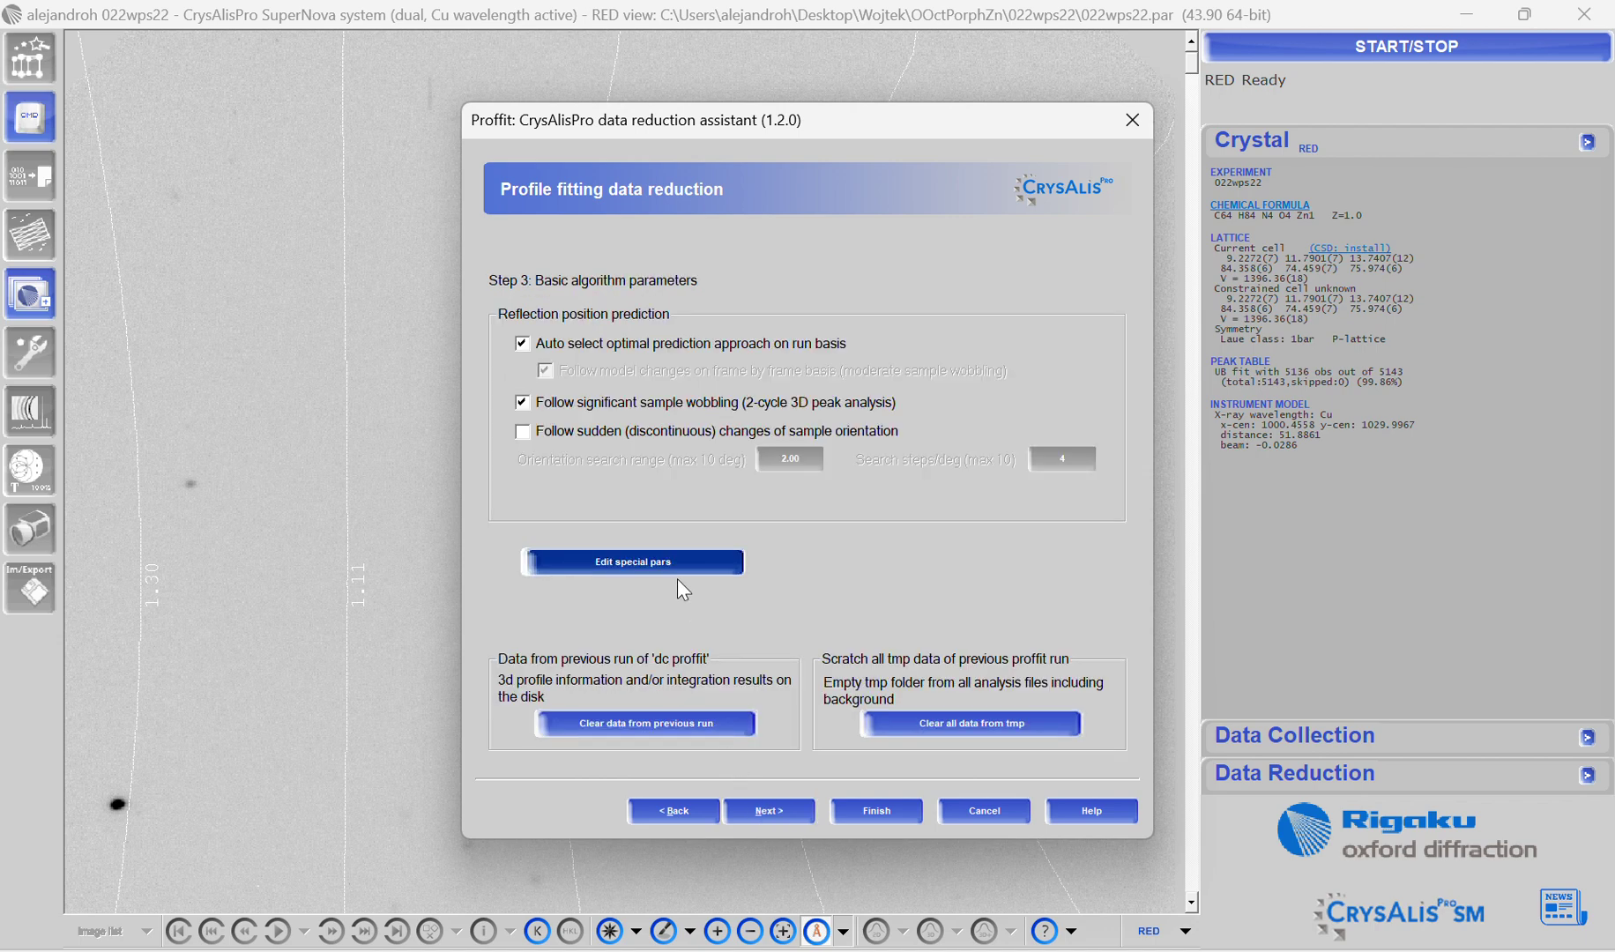
Review the Proffit special parameters, try the resolution limits filter, and accept the dialog with that filter turned off.
left_click(635, 555)
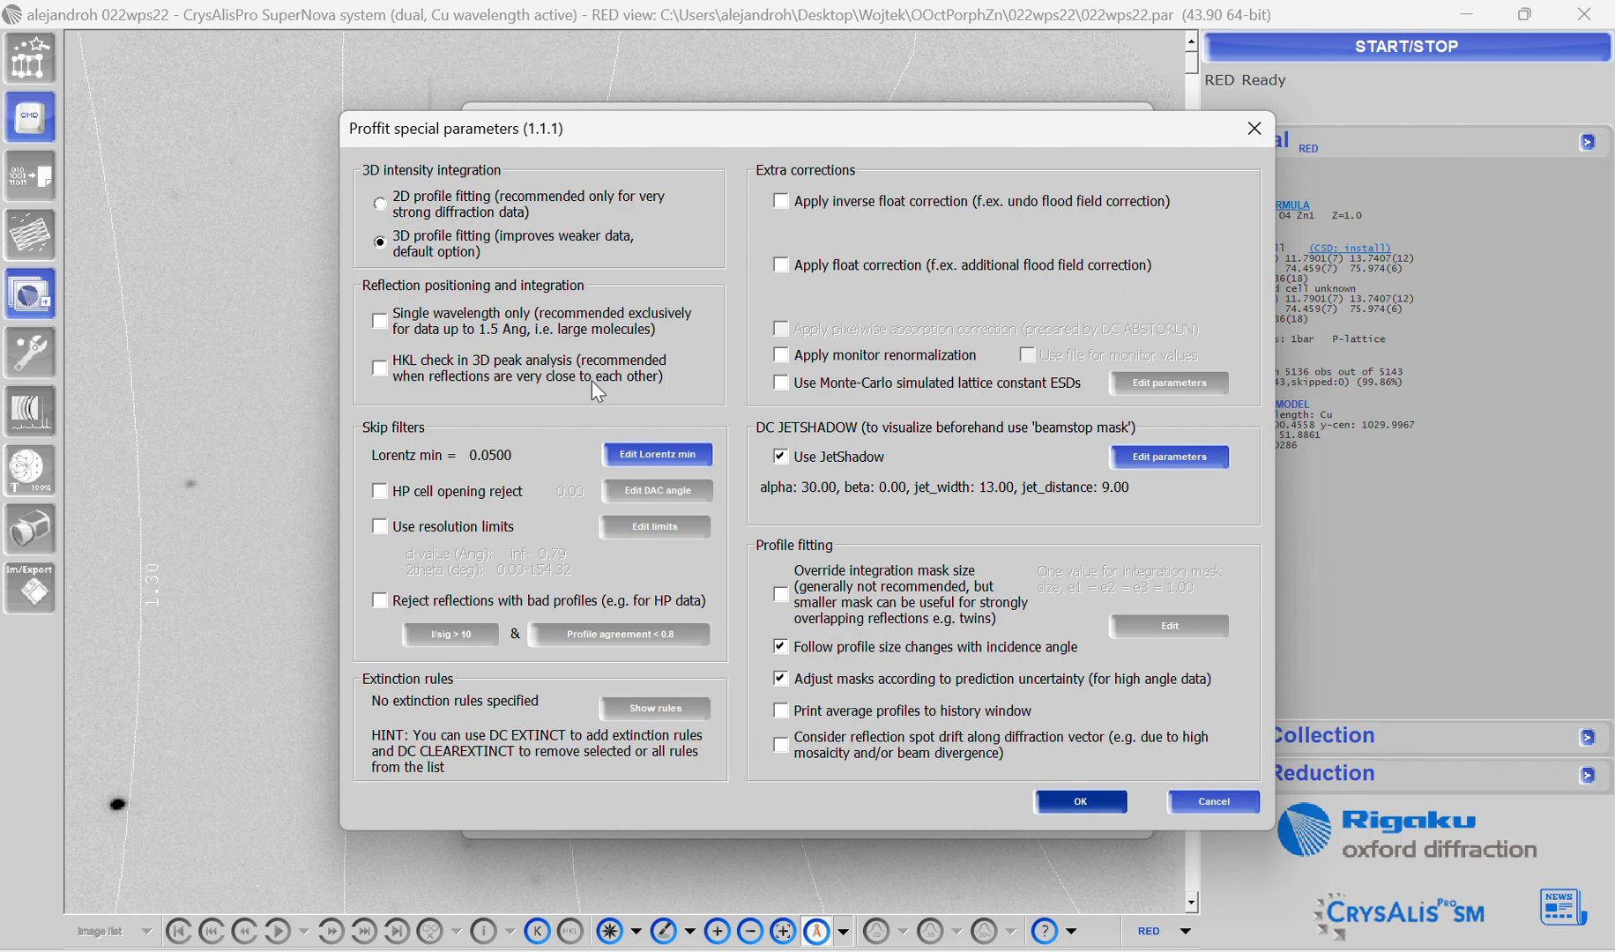
left_click(425, 531)
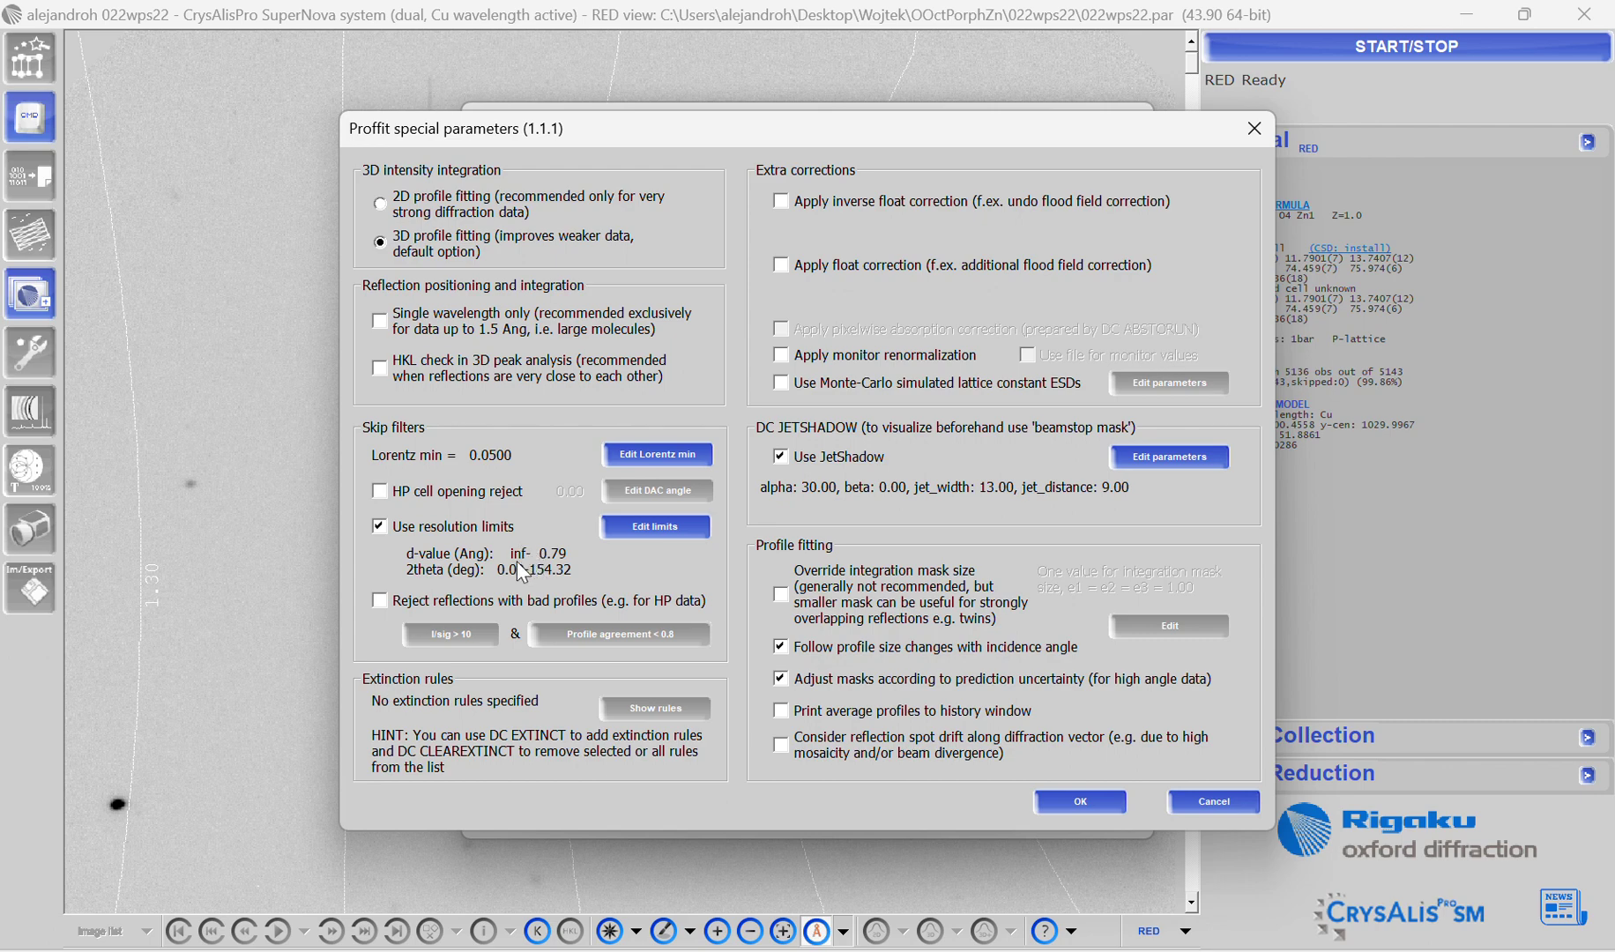
left_click(385, 526)
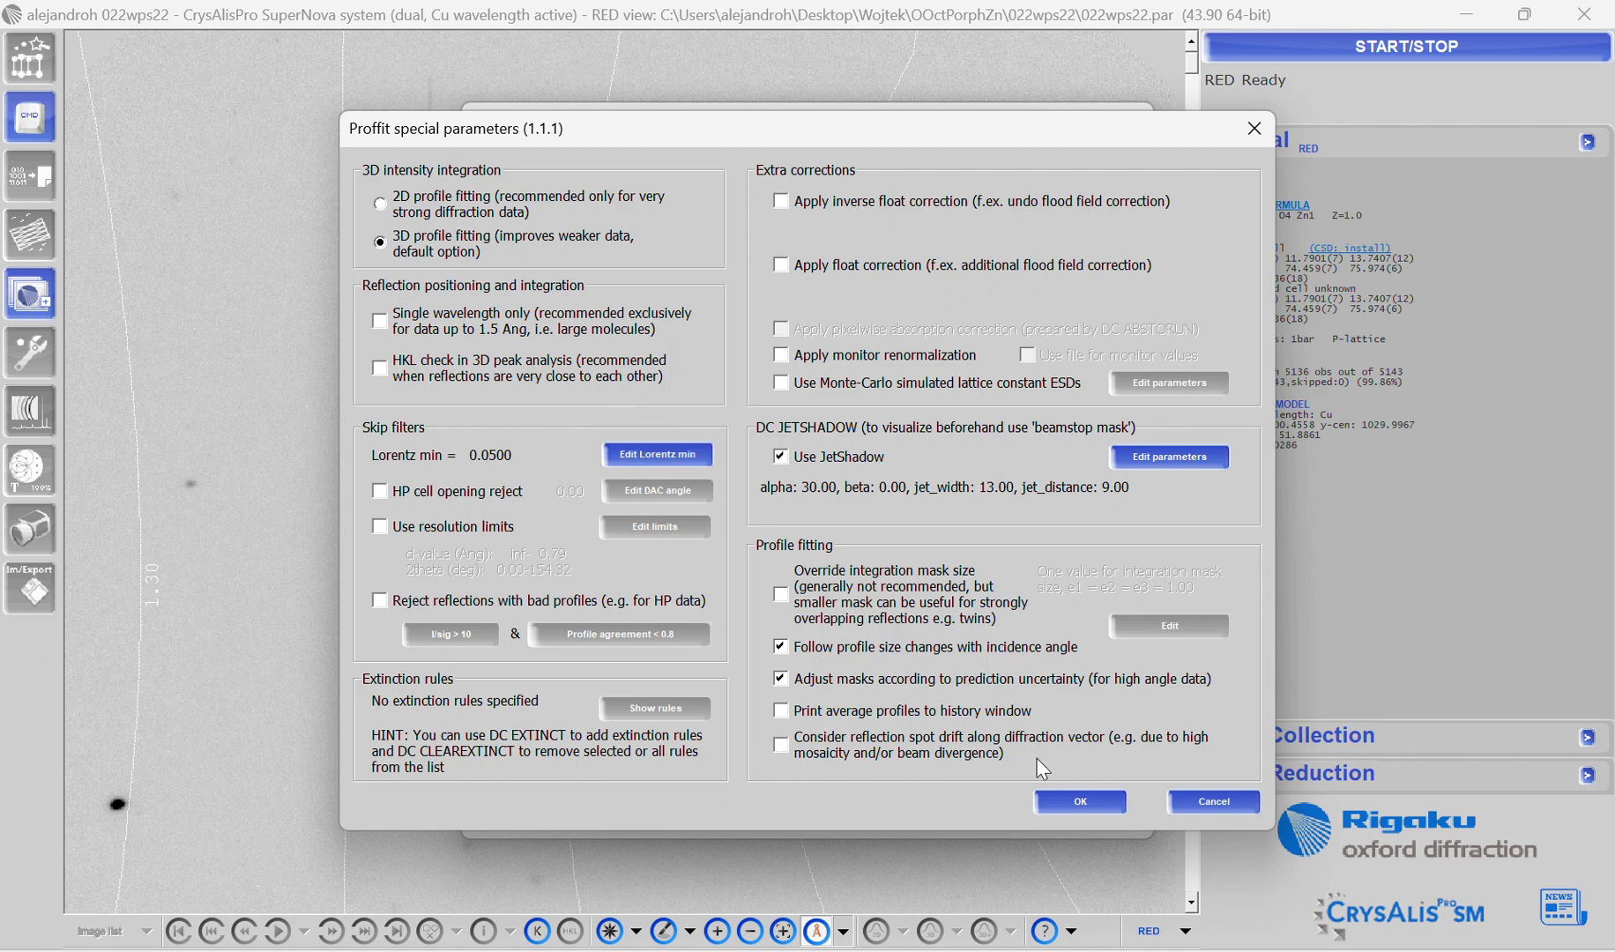
left_click(1077, 804)
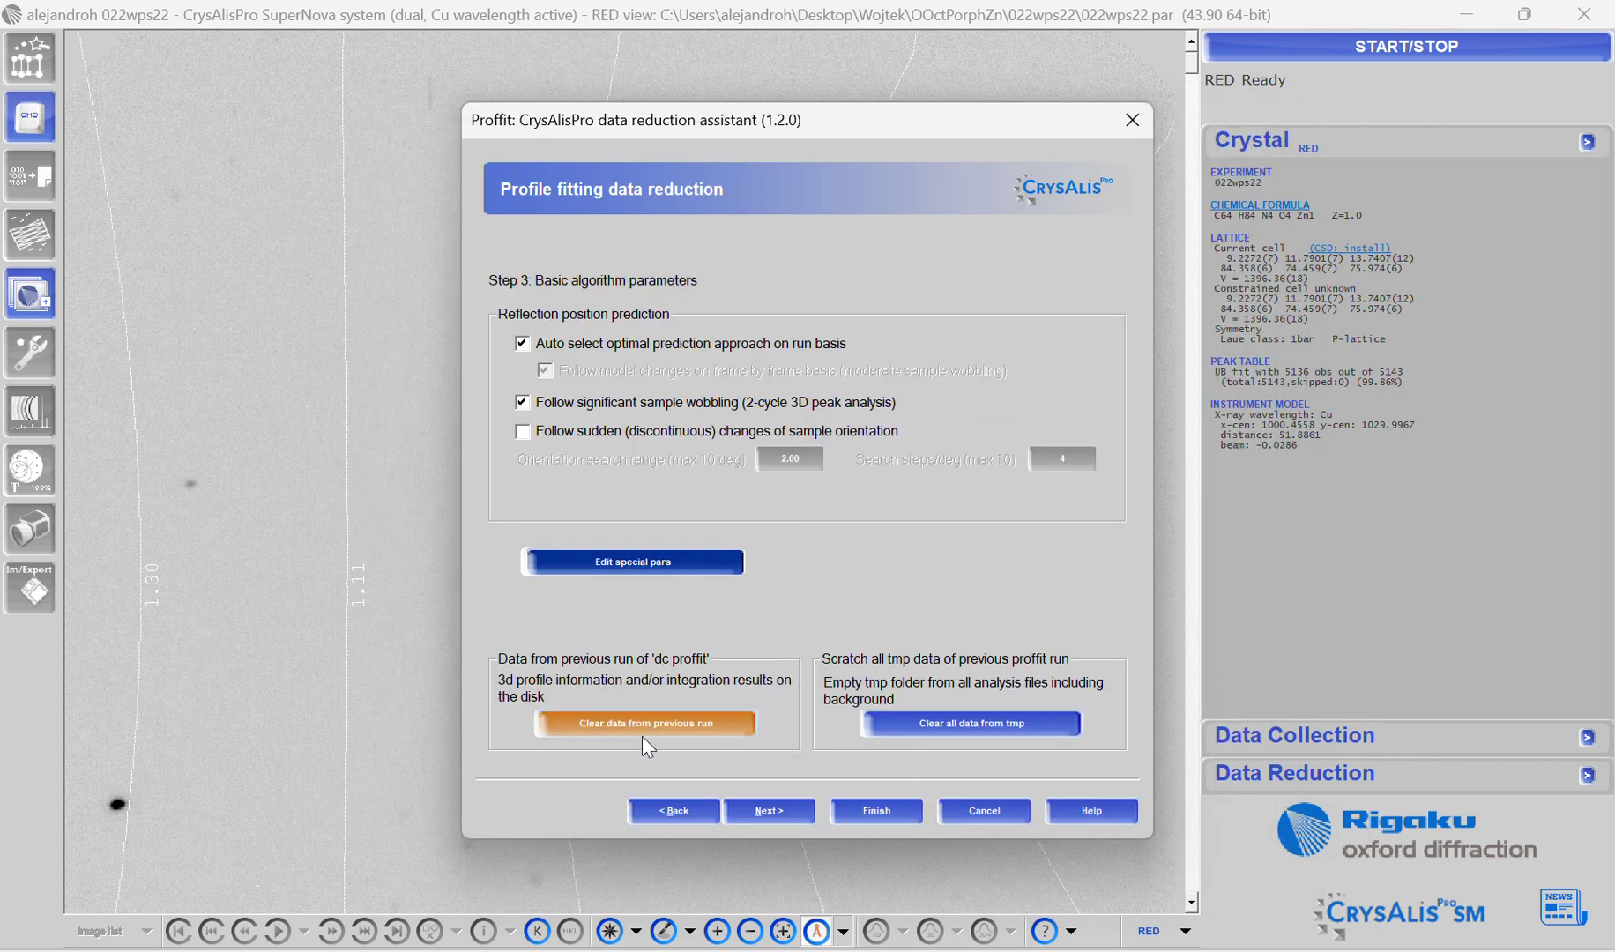
Clear the 3D profile and integration data from the previous Proffit run and delete all data from the tmp folder.
left_click(681, 721)
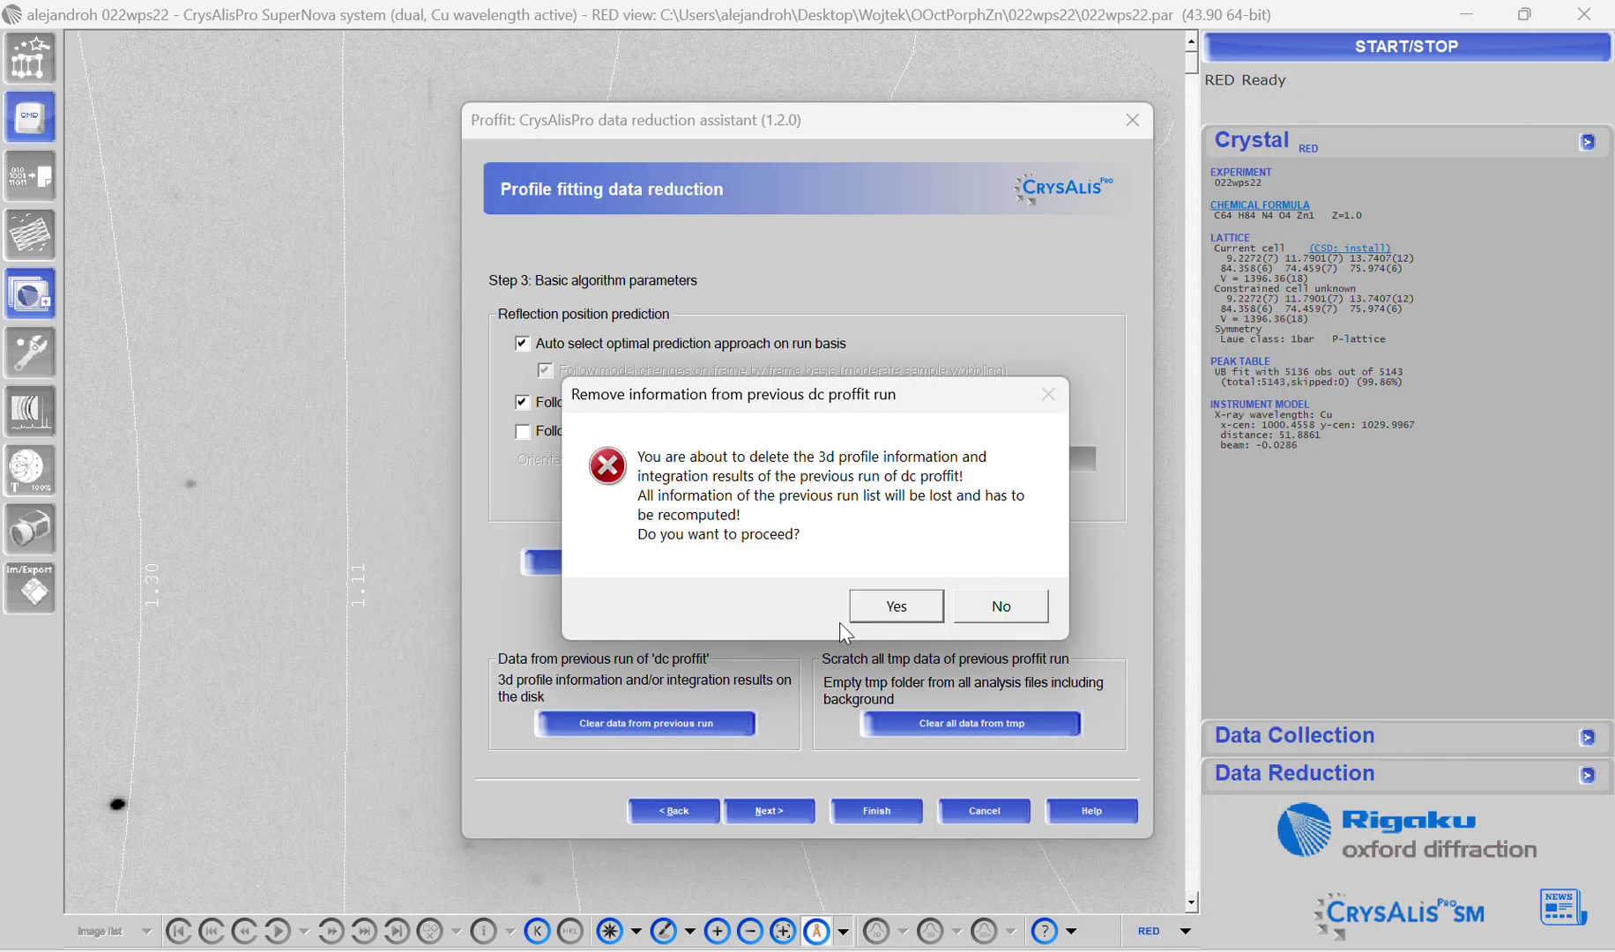
left_click(889, 601)
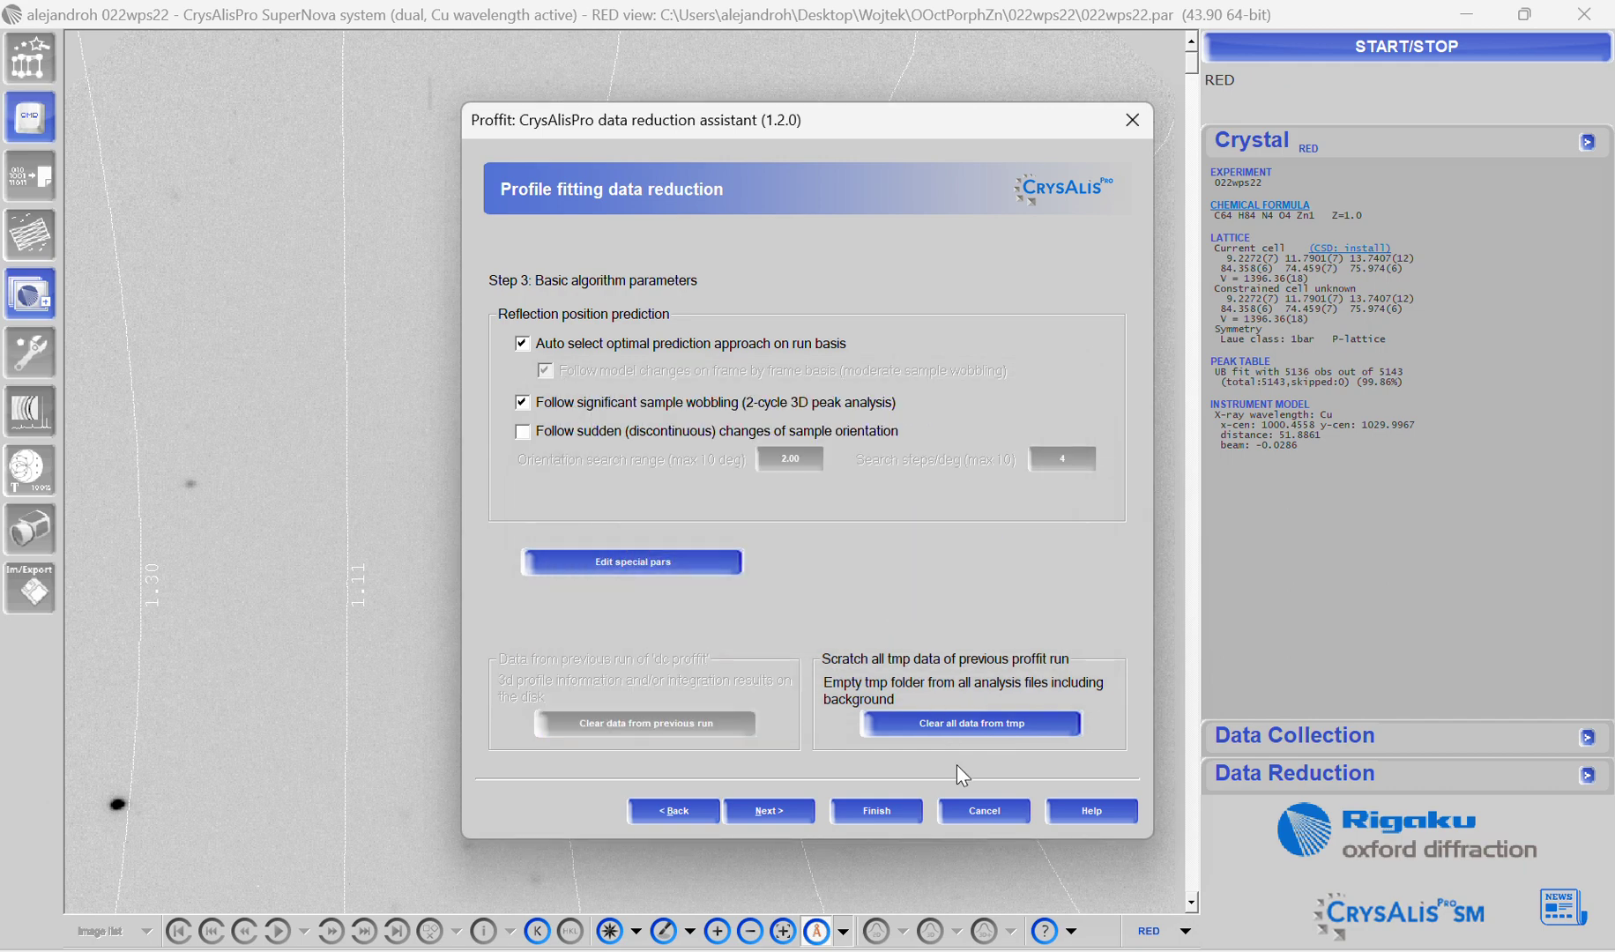
left_click(978, 722)
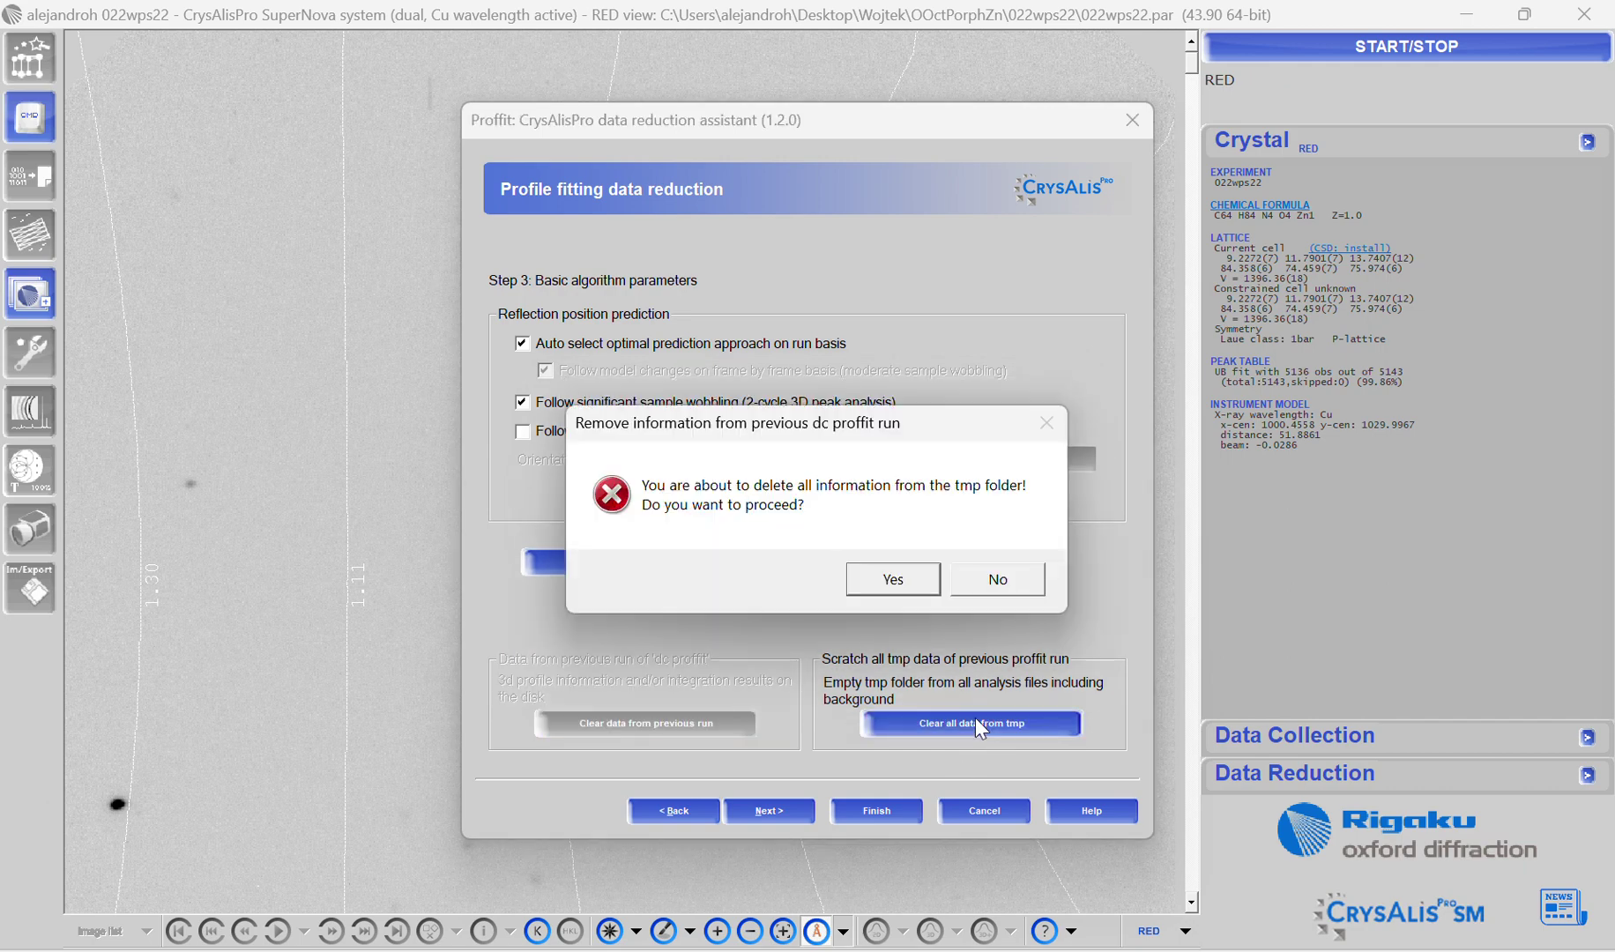
left_click(883, 588)
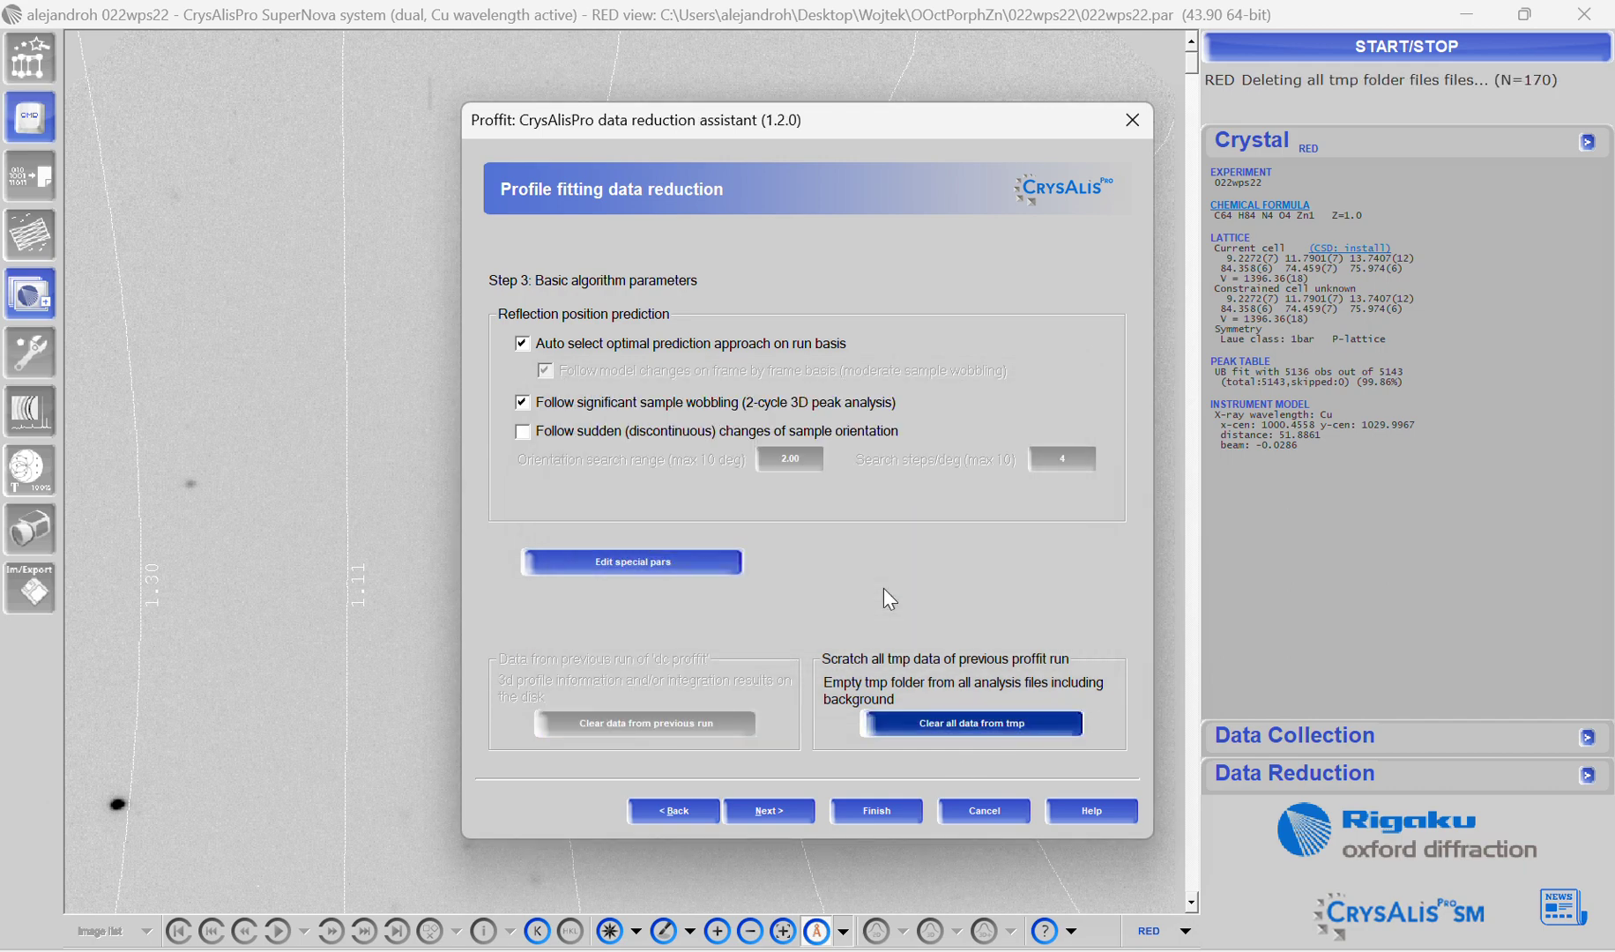
Compare the smart and average background options, keep the average background, accept the outlier rejection and output settings, and start the reduction.
left_click(767, 809)
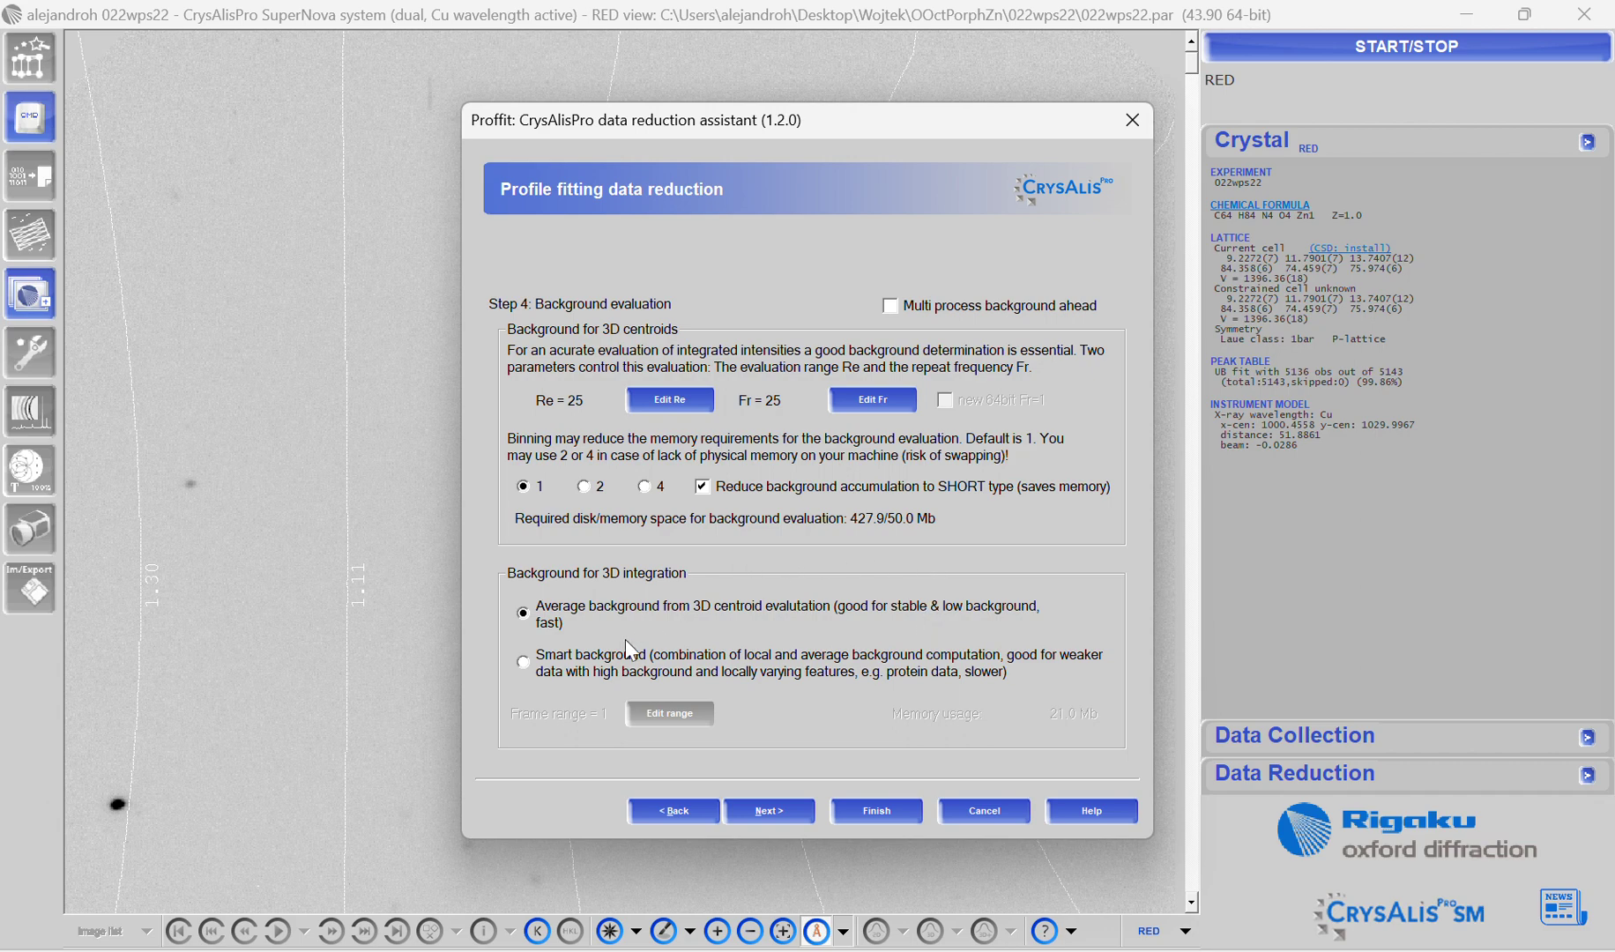
left_click(549, 662)
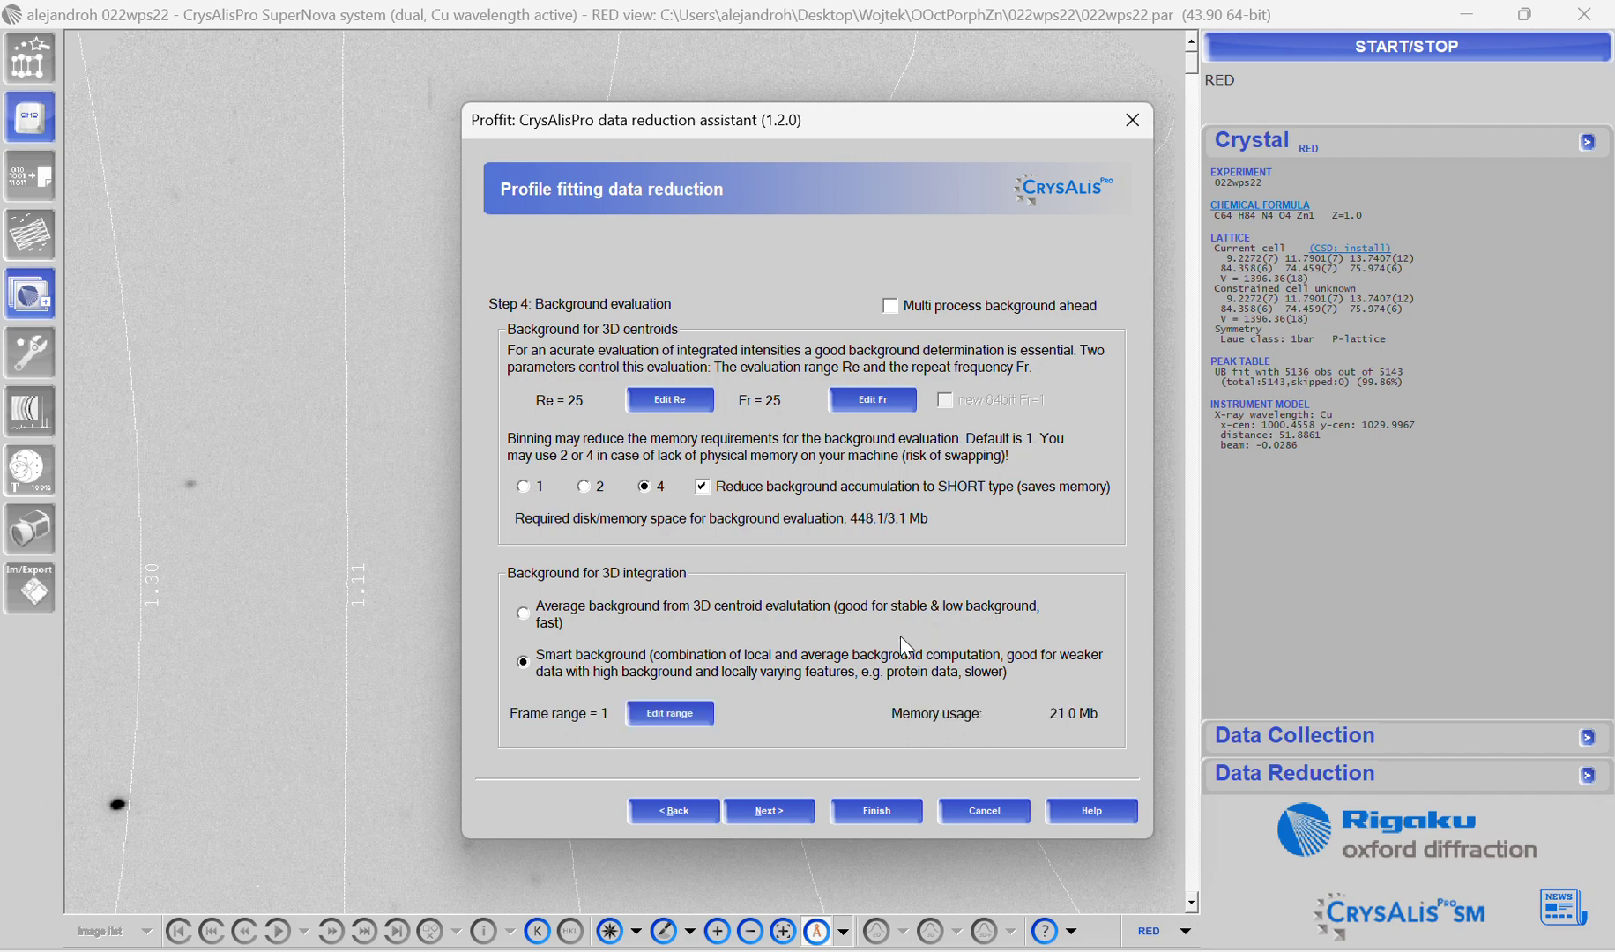
left_click(524, 613)
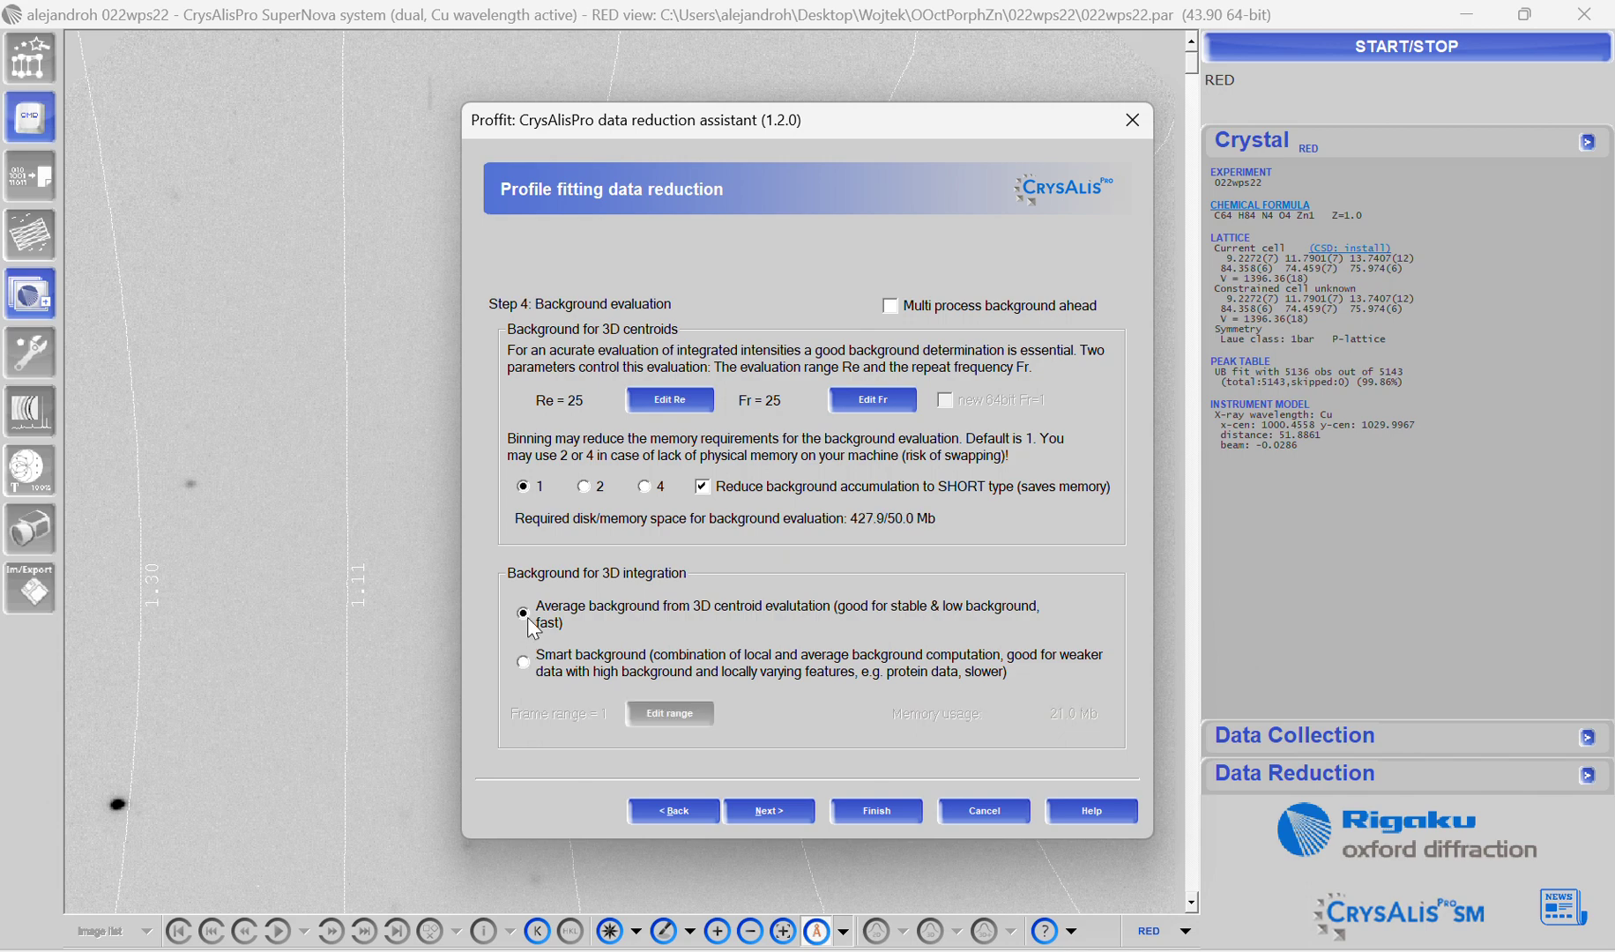
left_click(782, 819)
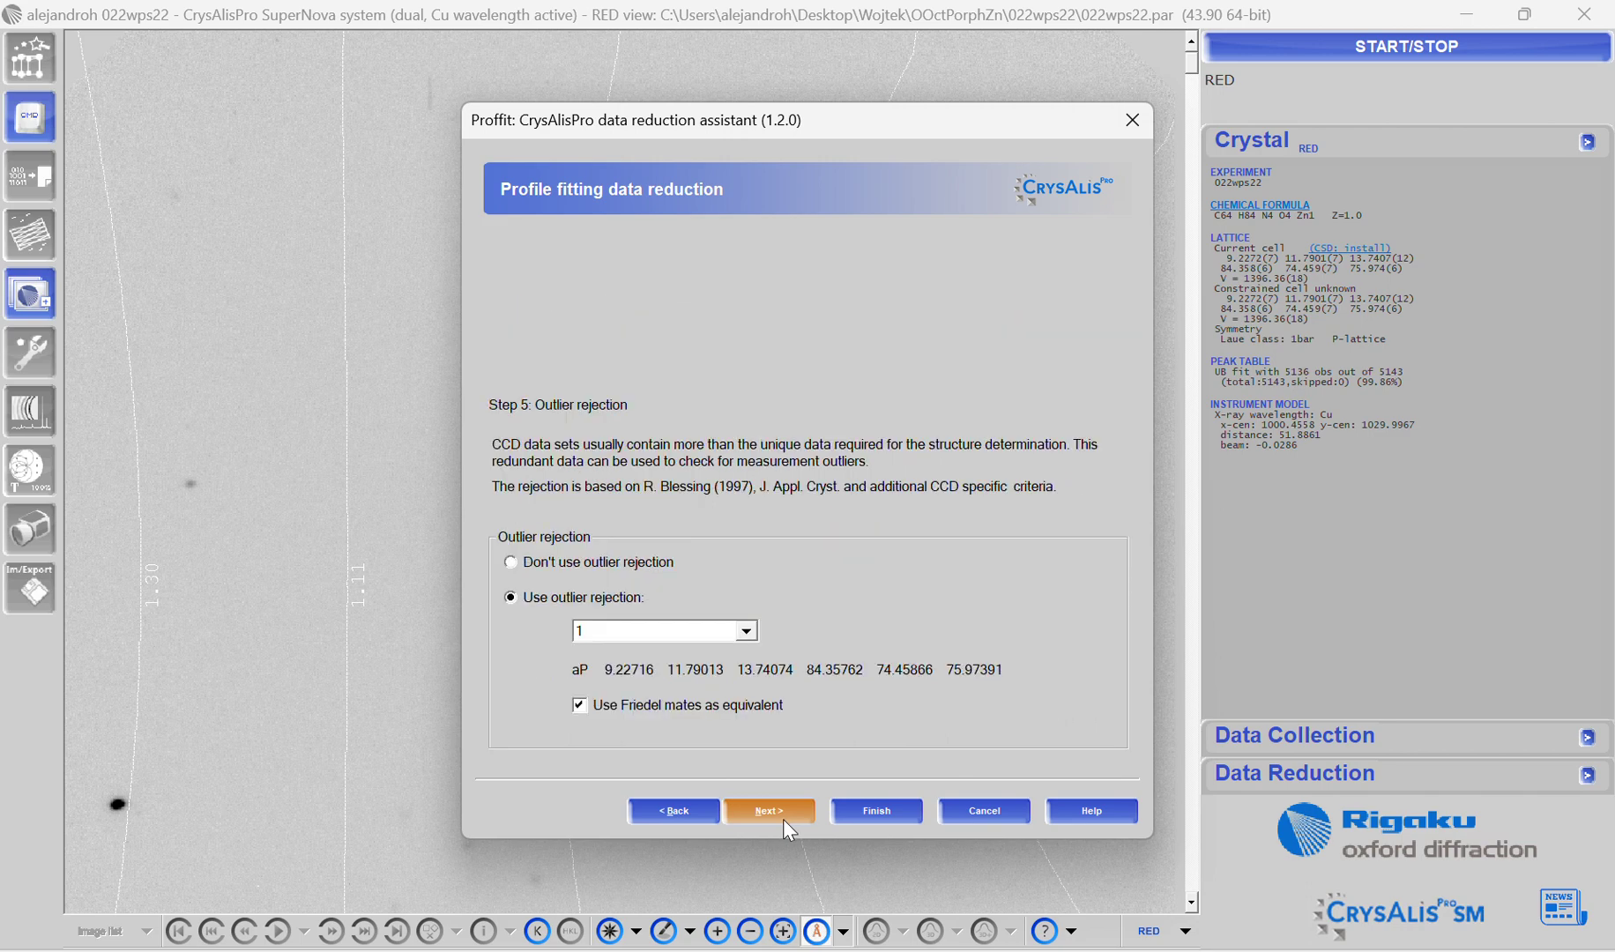
left_click(781, 819)
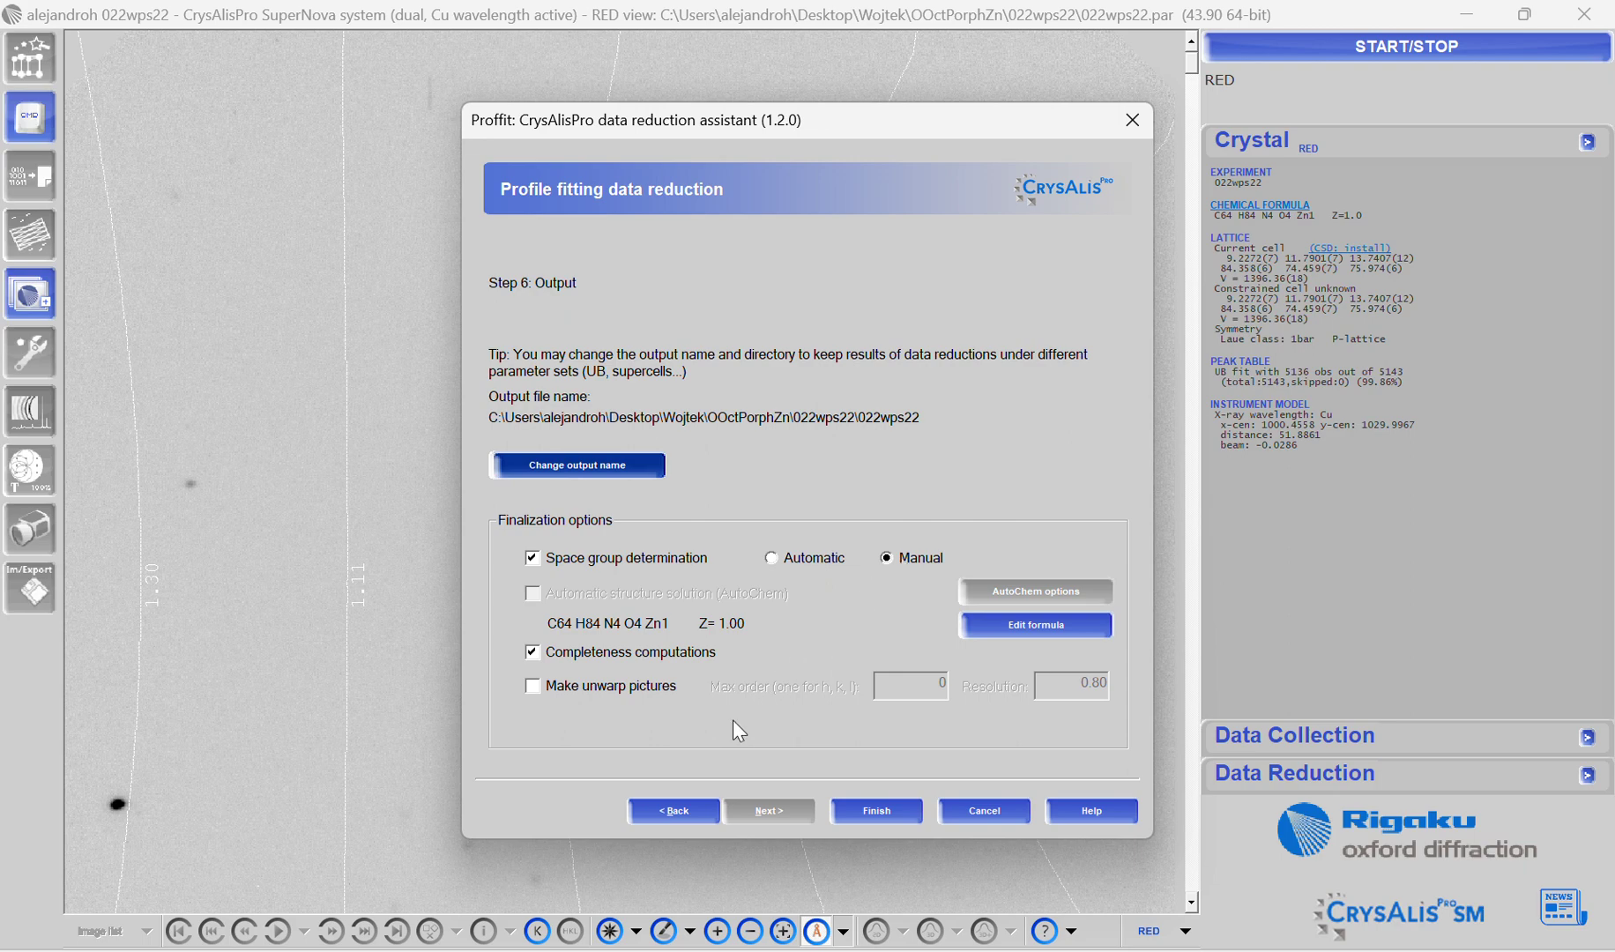
left_click(892, 810)
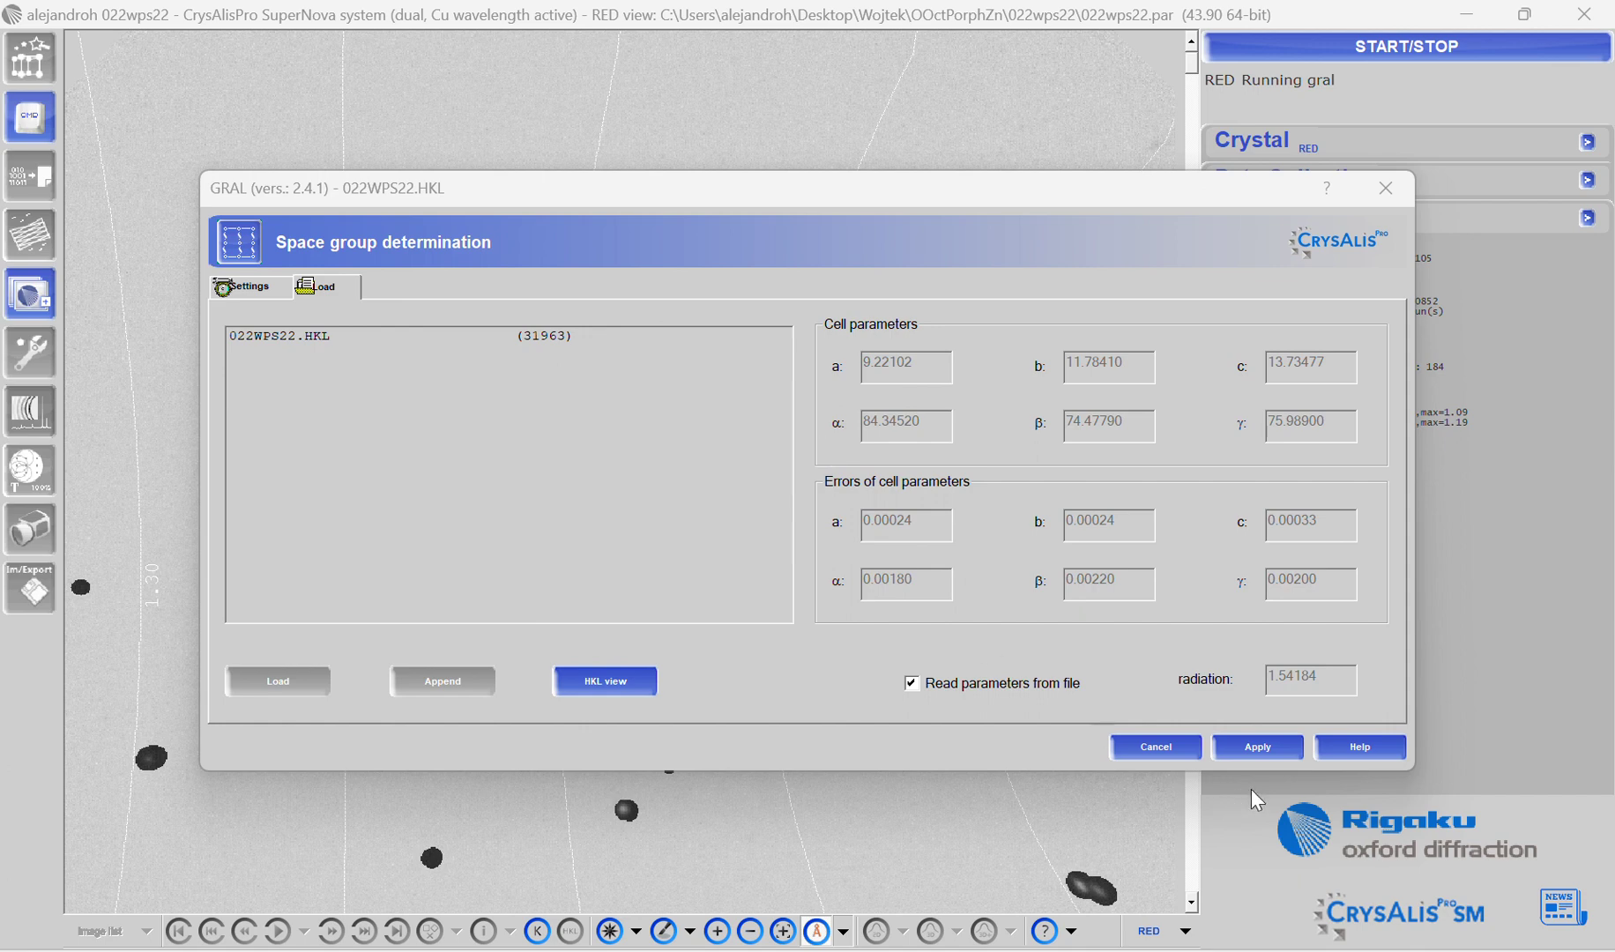
In the space group determination, accept the loaded reflection file, lattice type P and the triclinic P-lattice option.
left_click(1249, 747)
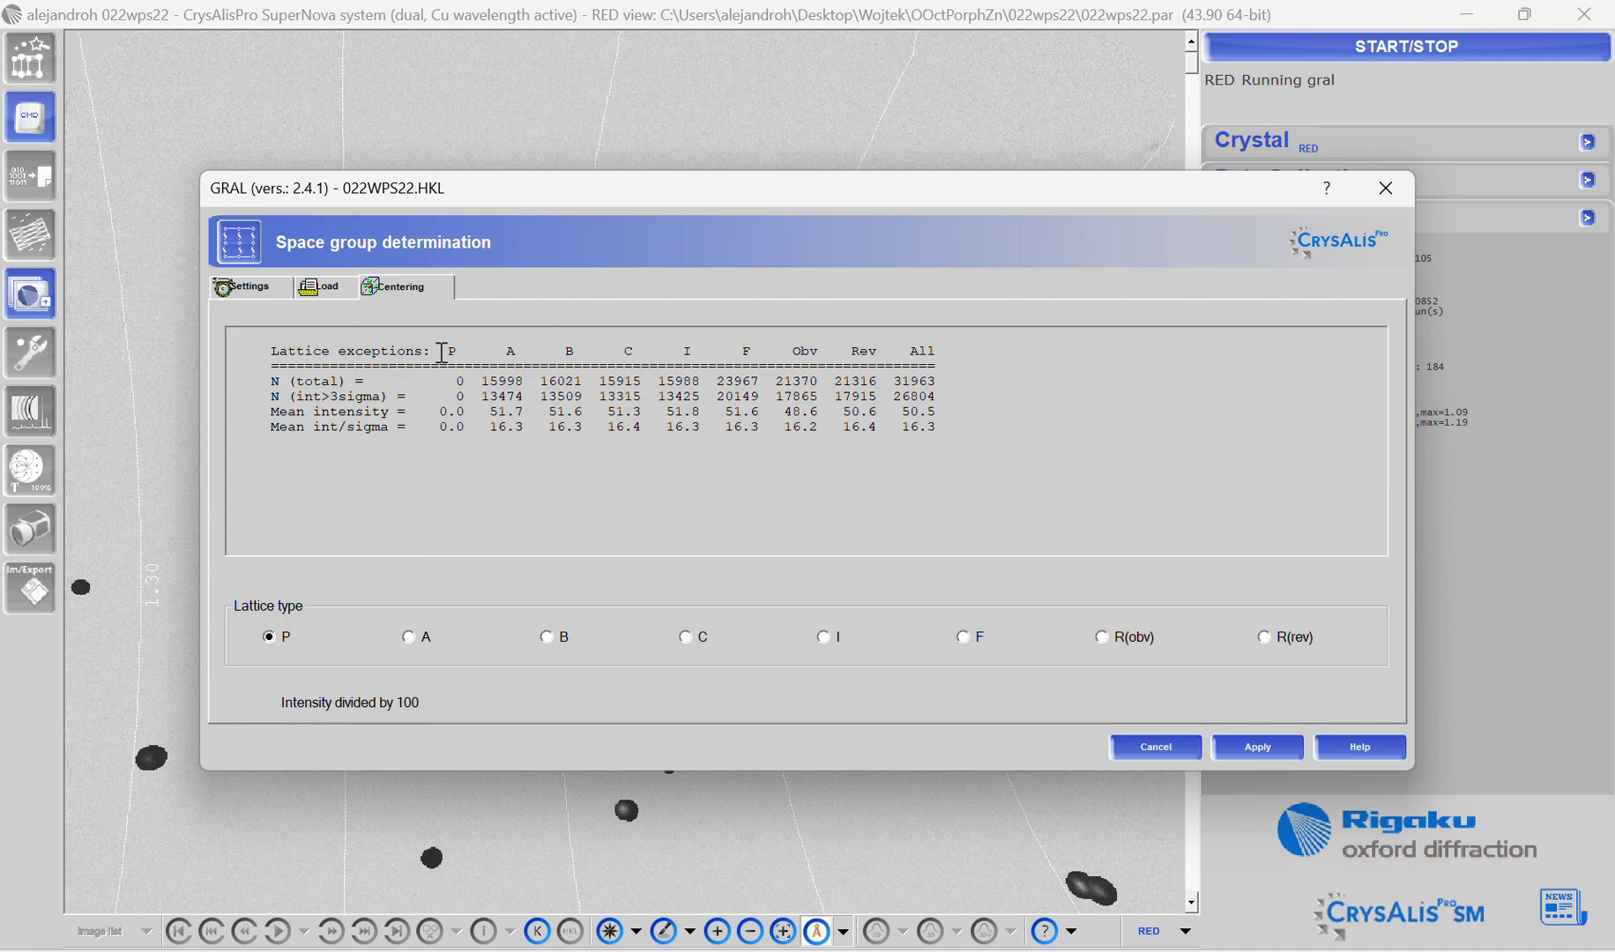
left_click_drag(440, 351, 459, 411)
left_click(464, 427)
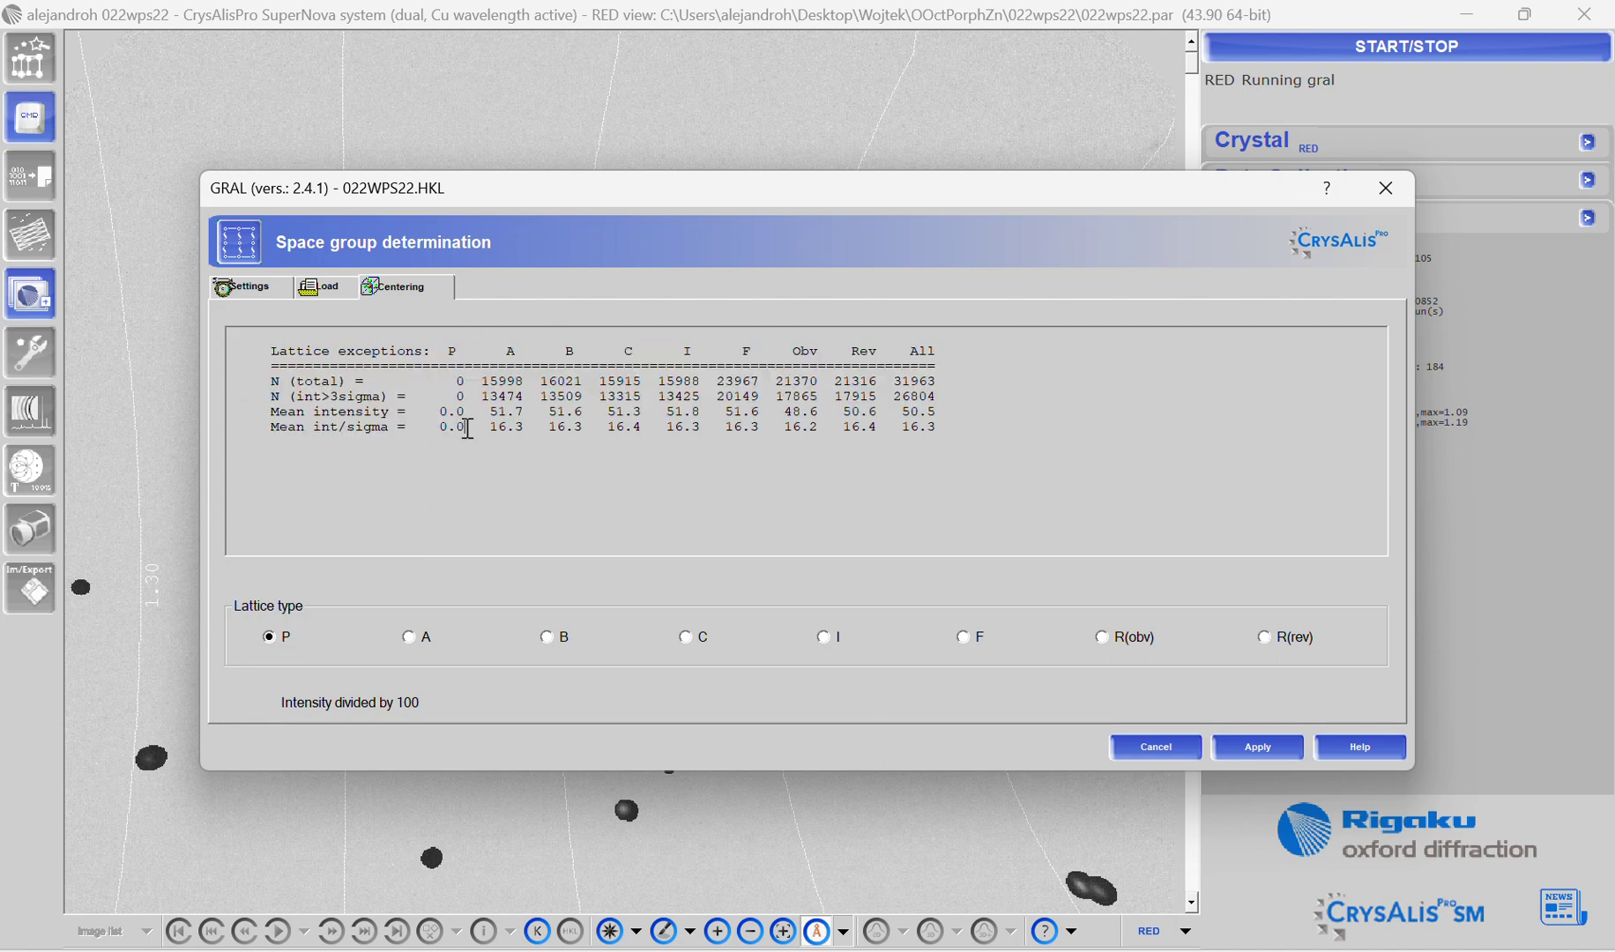
left_click(1272, 747)
left_click(1271, 746)
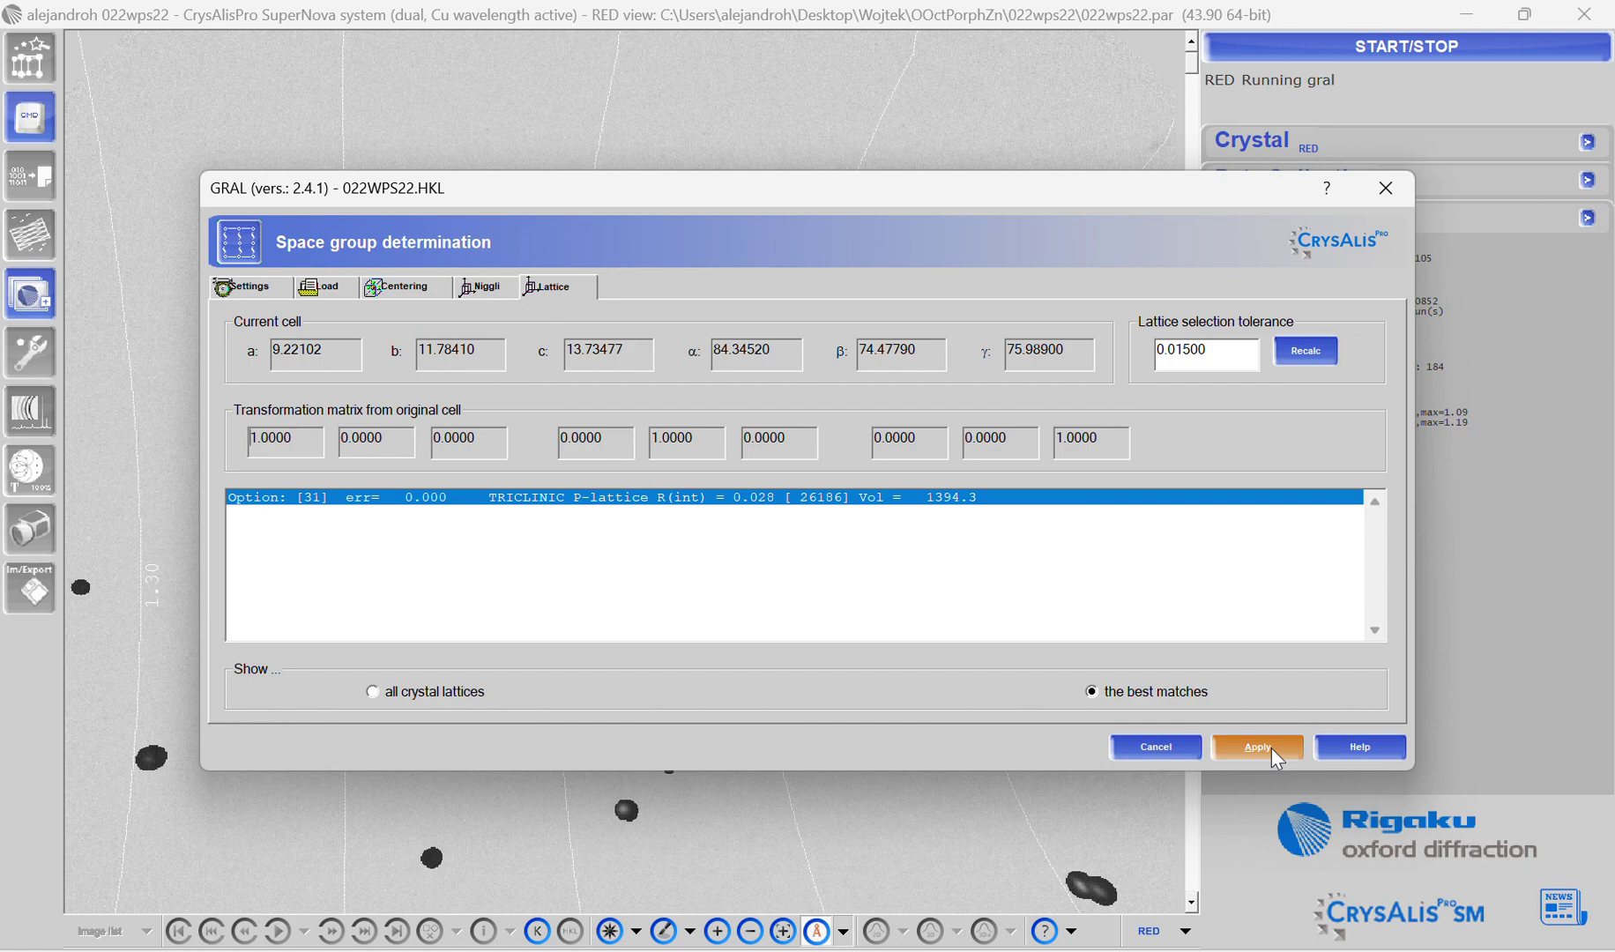
left_click(1271, 747)
left_click(1271, 746)
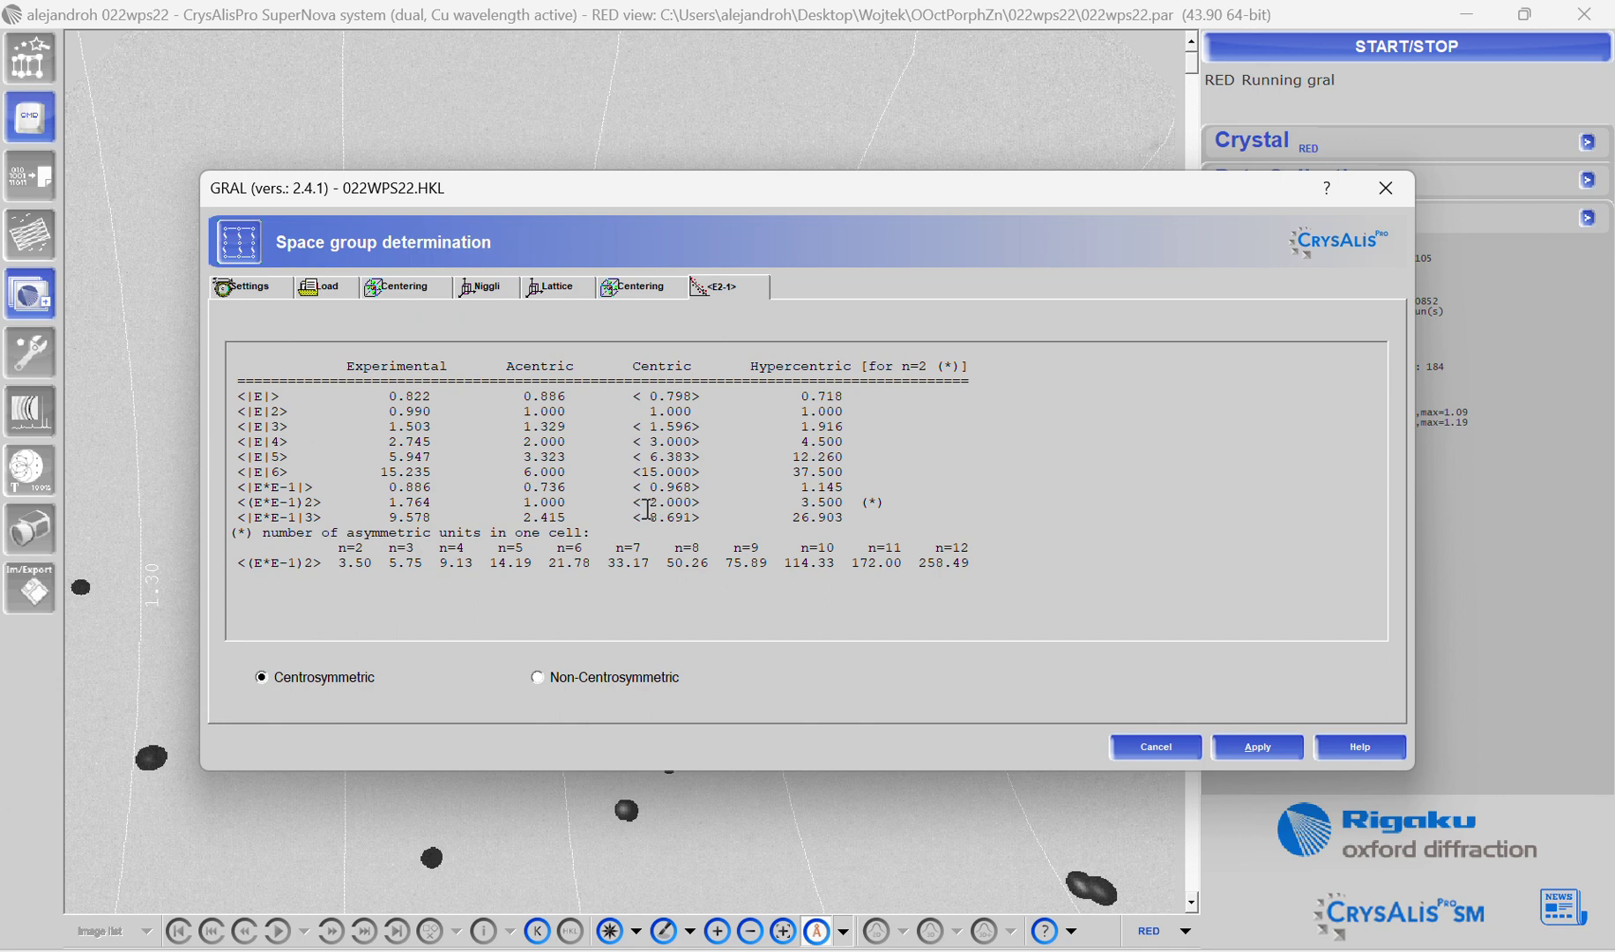
Check the E-value statistics, accept the structure as centrosymmetric, and choose space group P-1.
mouse_move(722, 498)
left_mouse_down()
mouse_move(423, 534)
mouse_move(388, 490)
mouse_move(349, 492)
mouse_move(711, 490)
left_mouse_up()
left_click(384, 502)
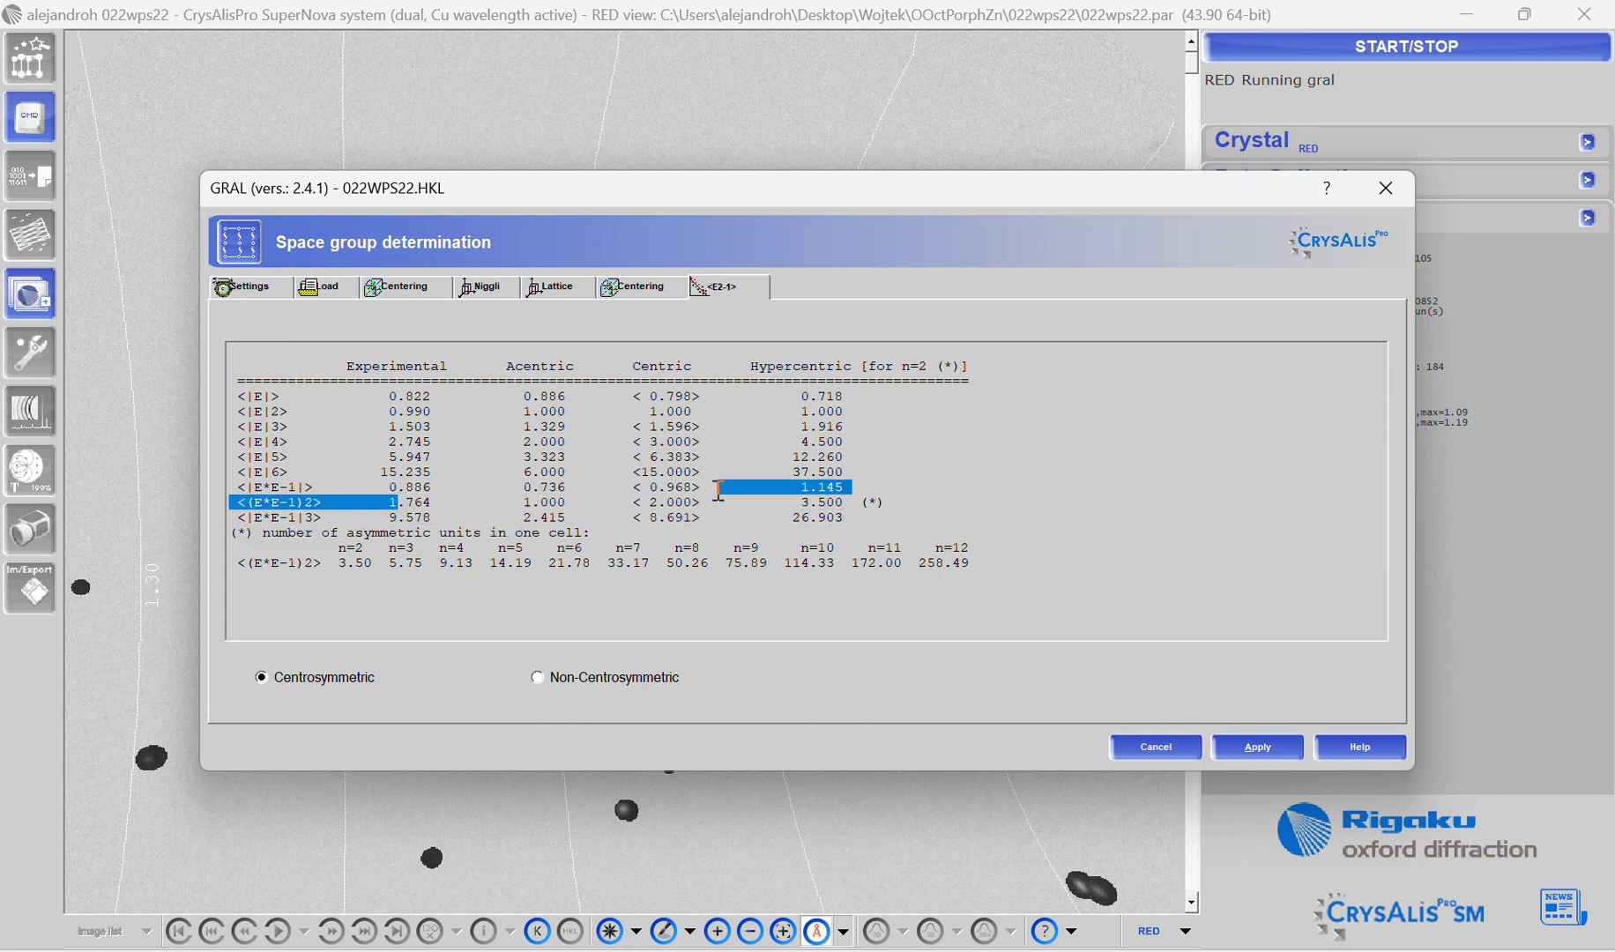
left_click(710, 503)
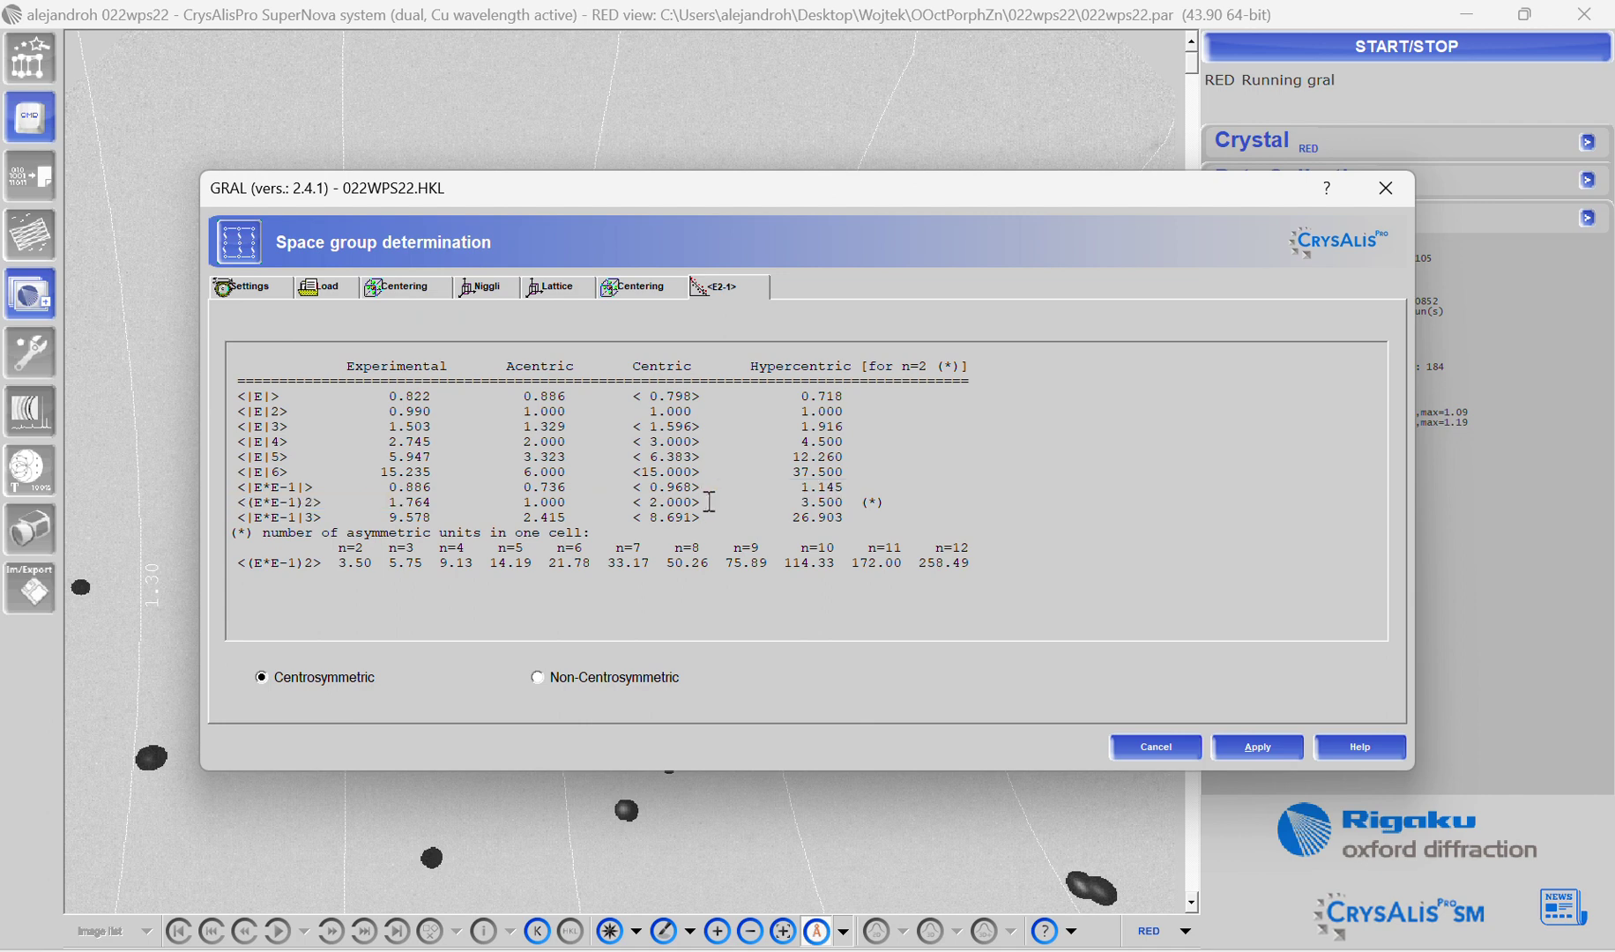
left_click(1255, 749)
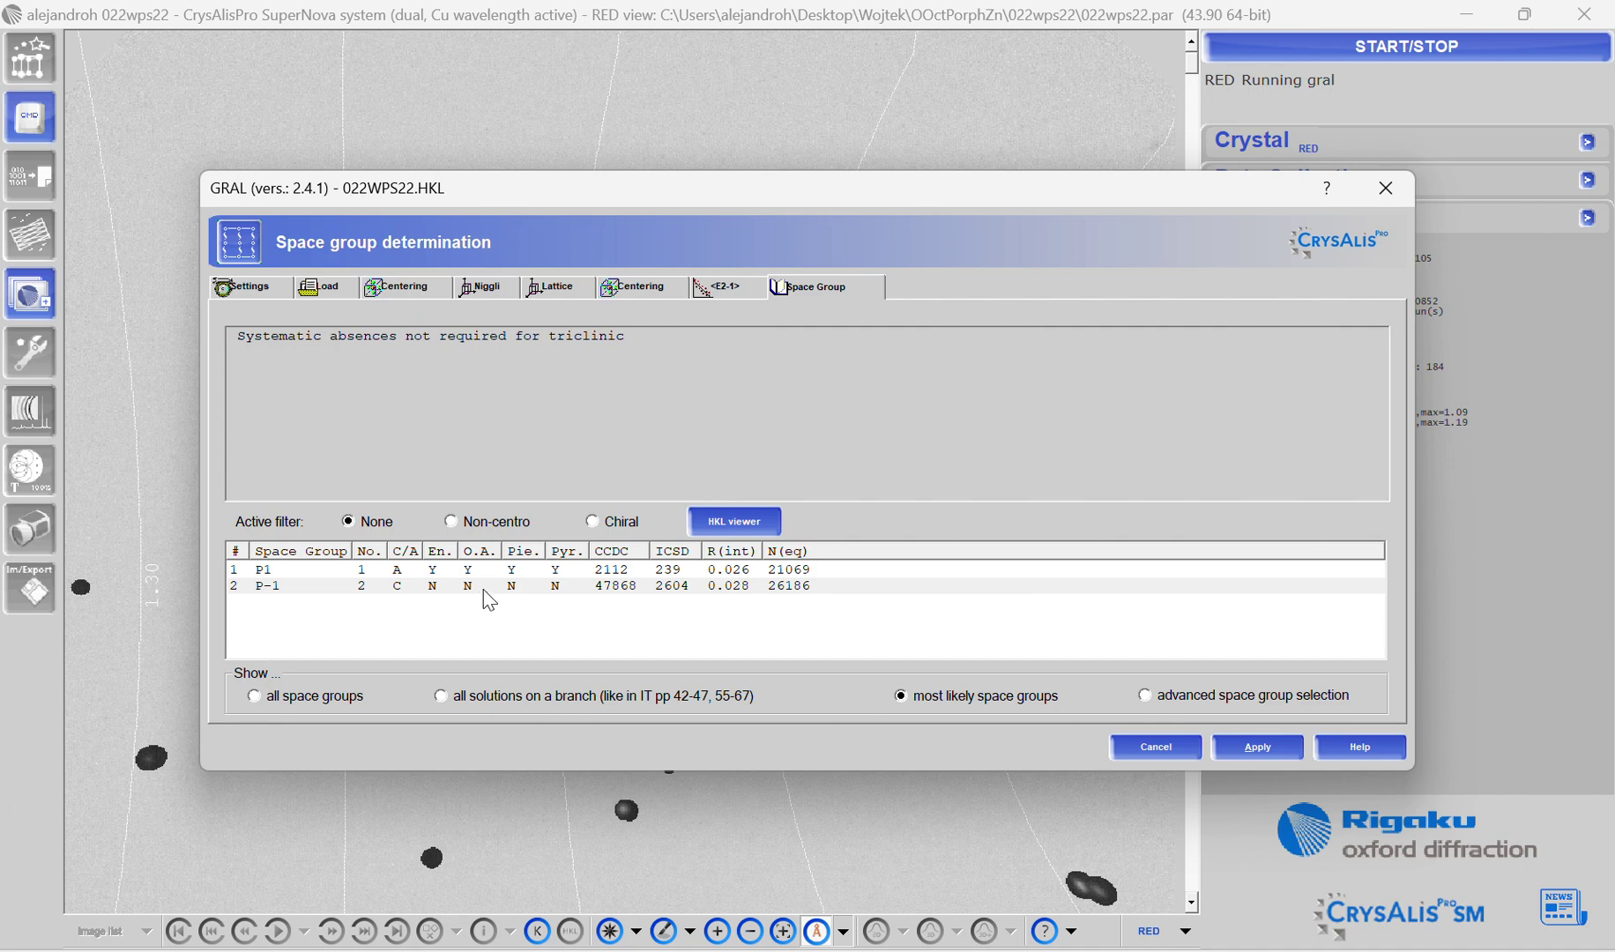
left_click(485, 588)
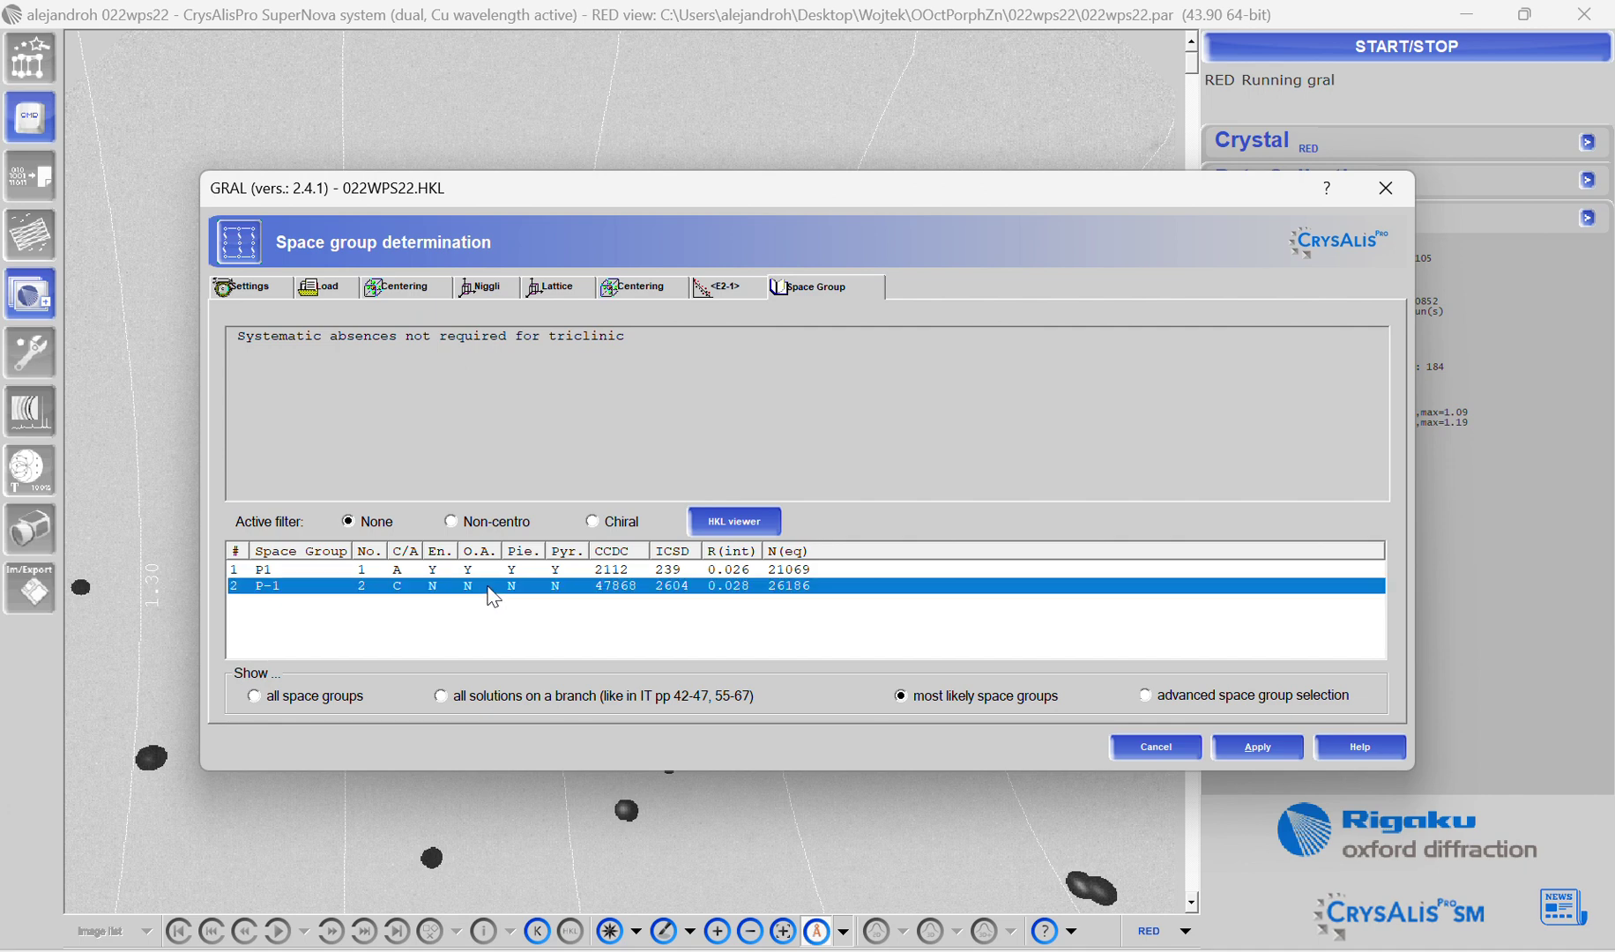
left_click(1248, 742)
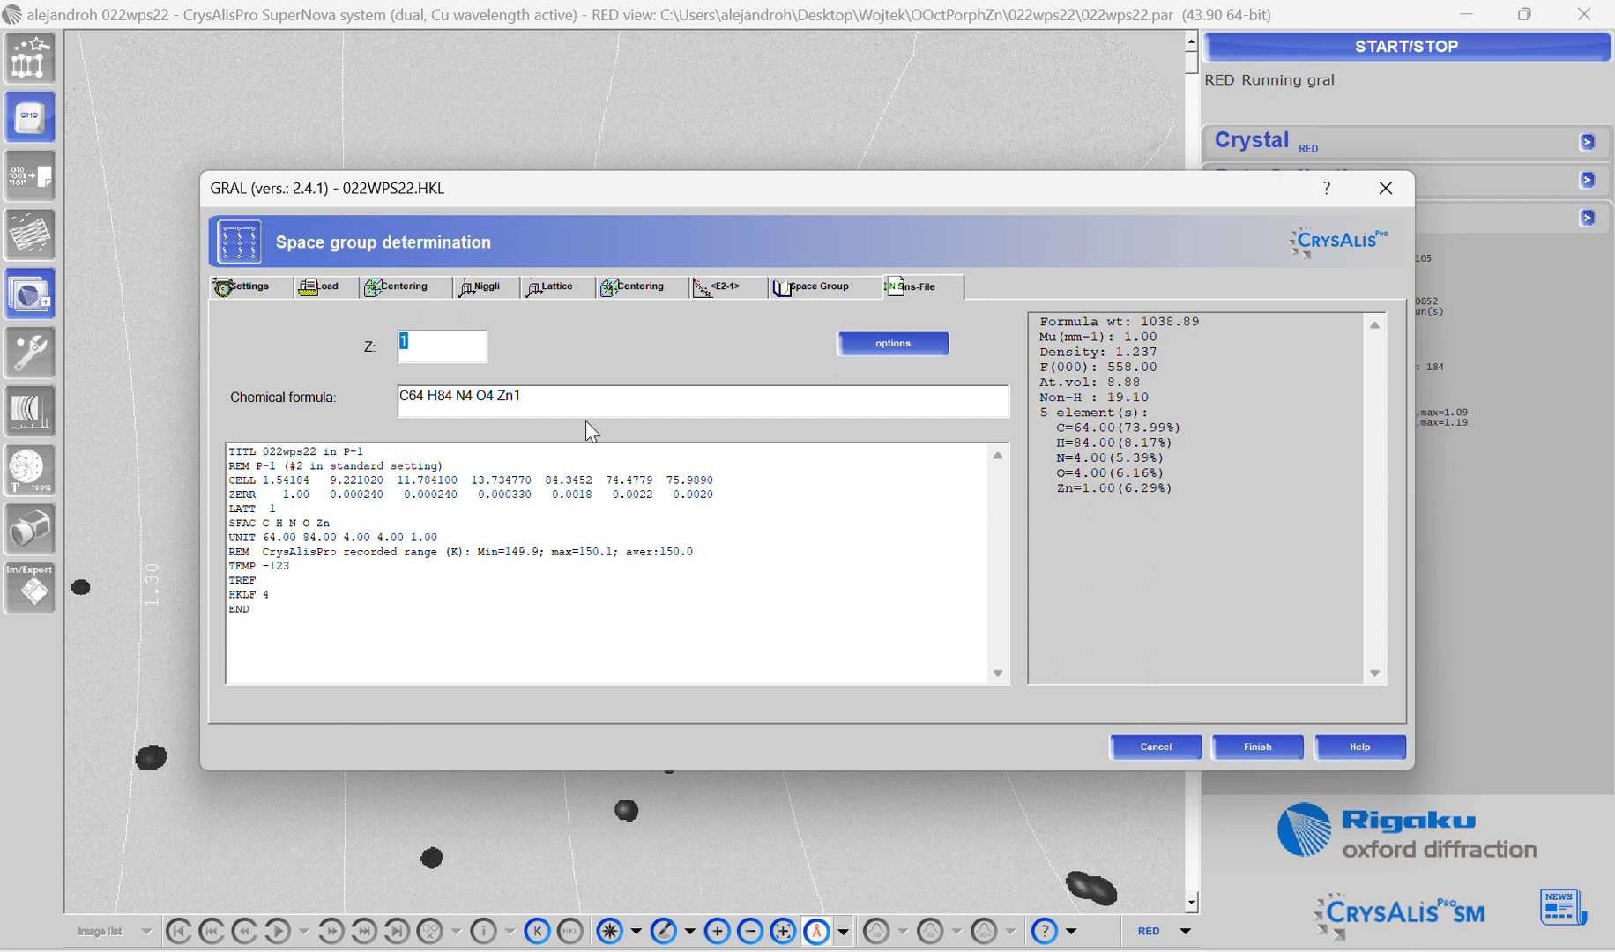
Check the chemical formula and the calculated density for the instruction file, and finish the space group determination.
left_click(509, 393)
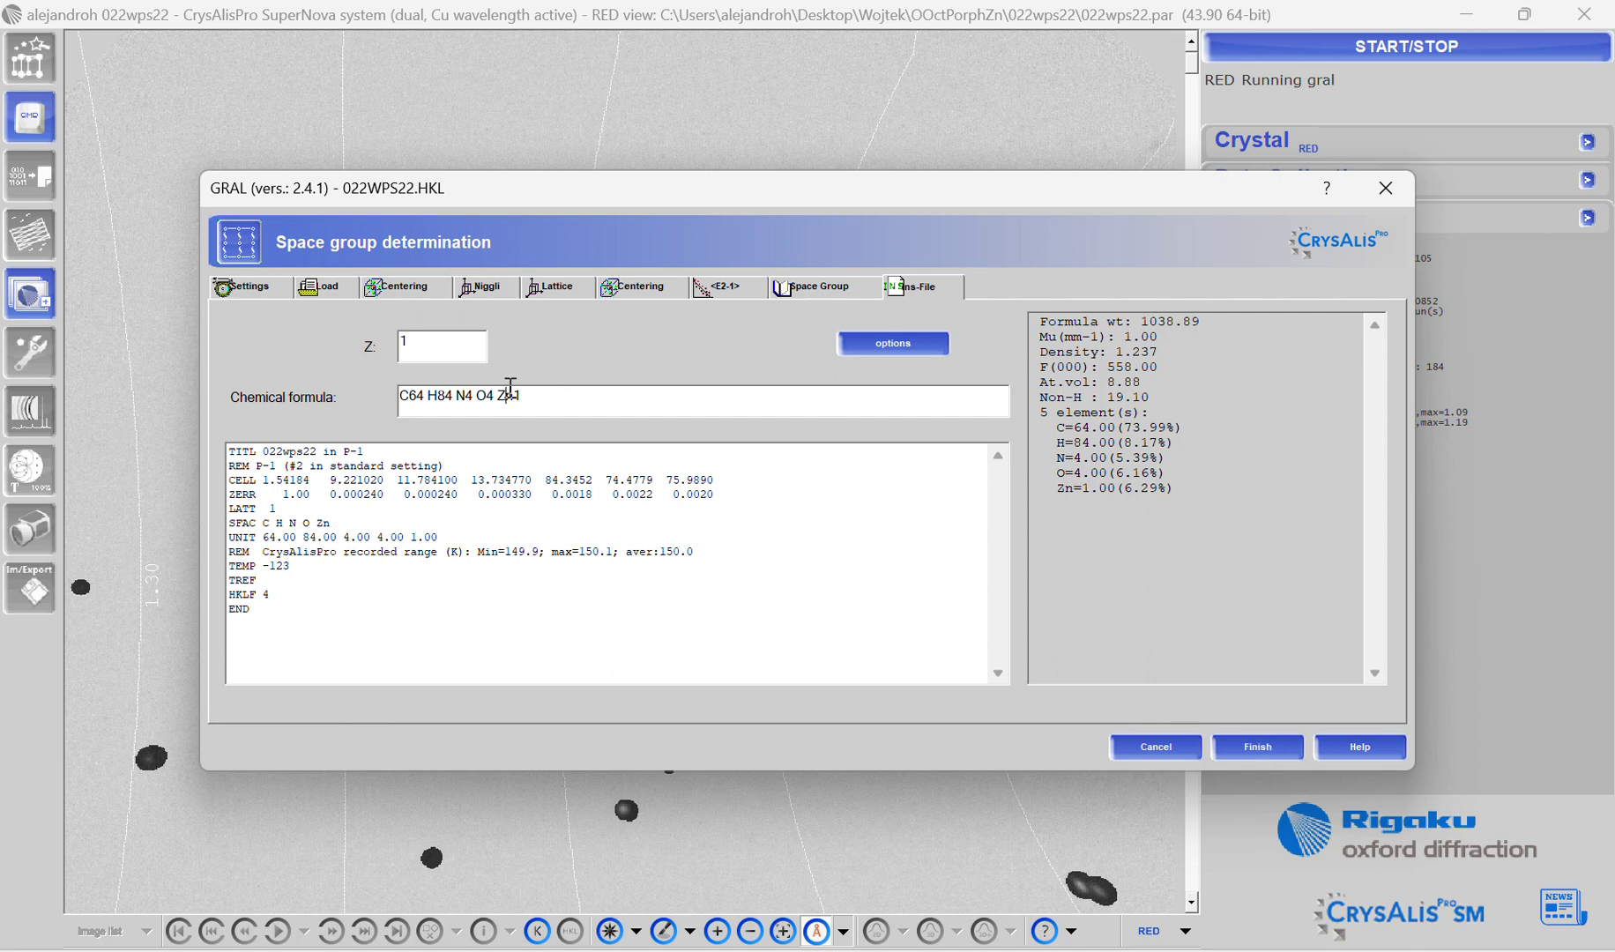
double_click(426, 395)
left_click_drag(1118, 350, 1179, 343)
left_click(1177, 345)
left_click(1165, 337)
left_click(1179, 343)
mouse_move(1160, 340)
left_mouse_down()
mouse_move(1045, 341)
mouse_move(1172, 363)
left_mouse_up()
left_click(1047, 340)
left_click(1173, 363)
left_click_drag(1047, 343, 1169, 352)
left_click(1161, 357)
left_click(1048, 351)
left_click(1169, 352)
left_click_drag(1042, 355, 1161, 357)
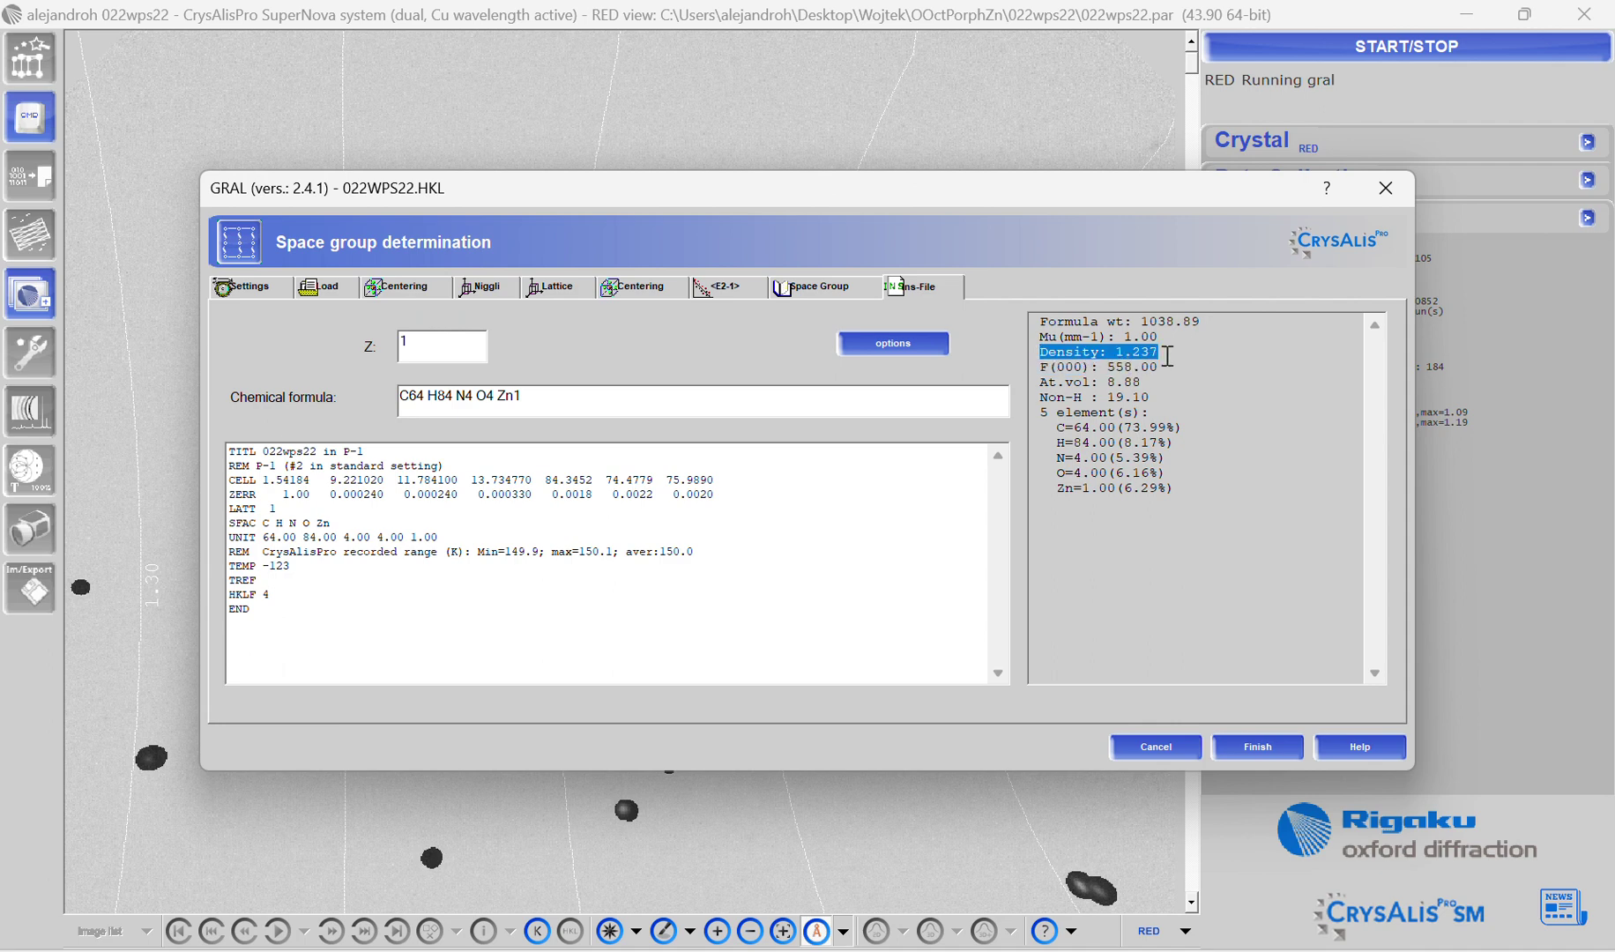
left_click(1151, 358)
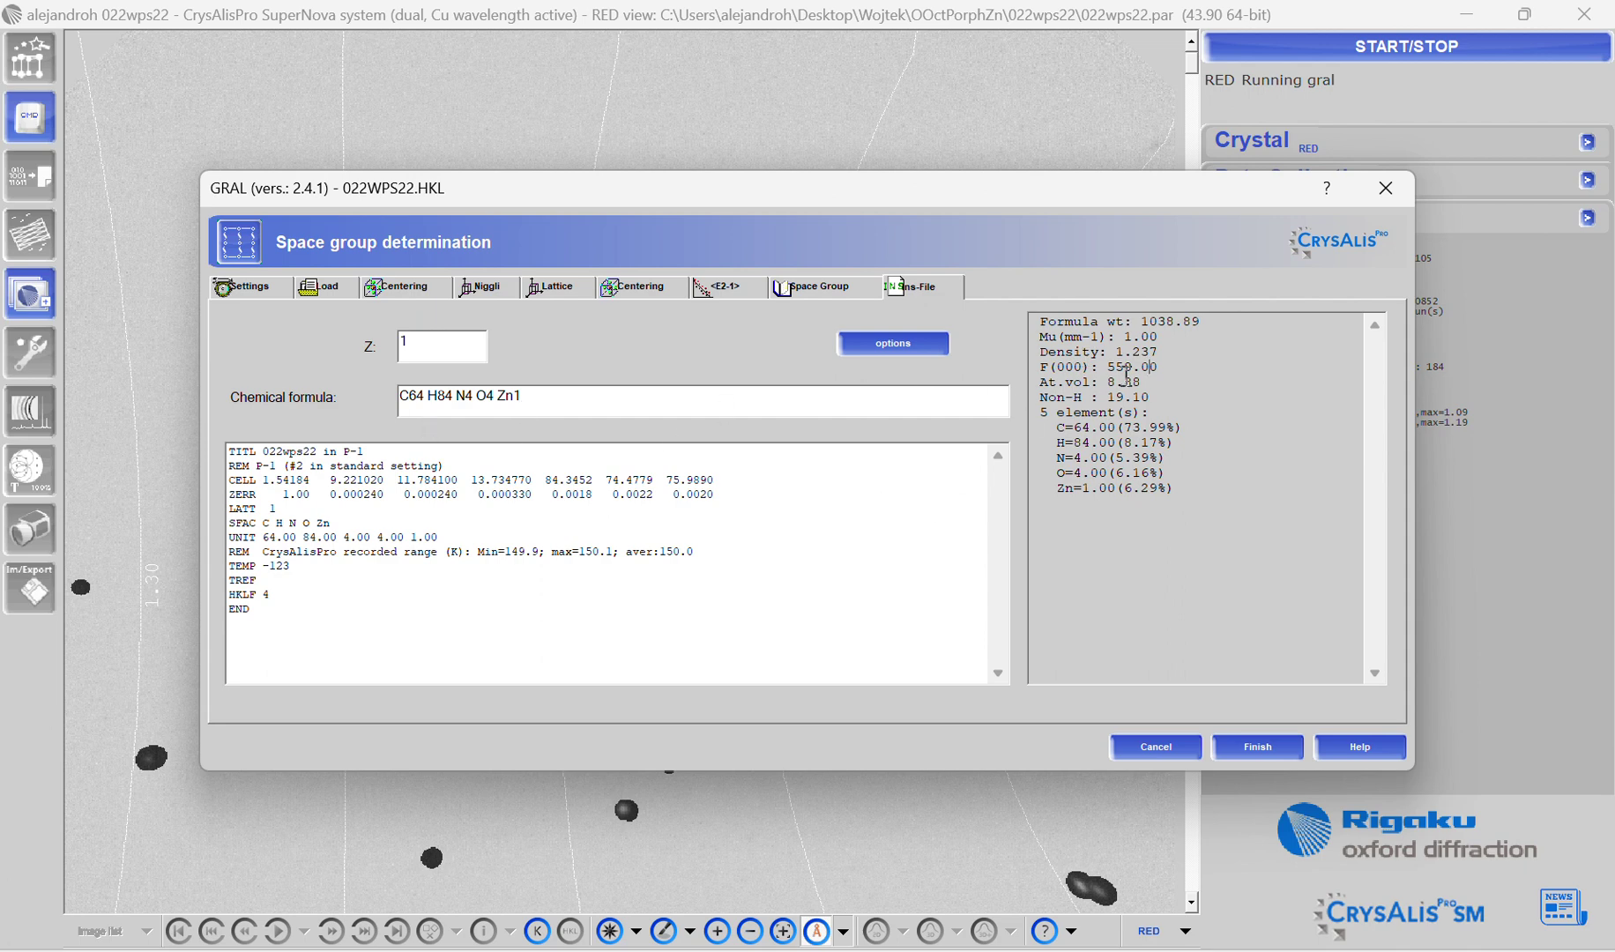
left_click(1249, 747)
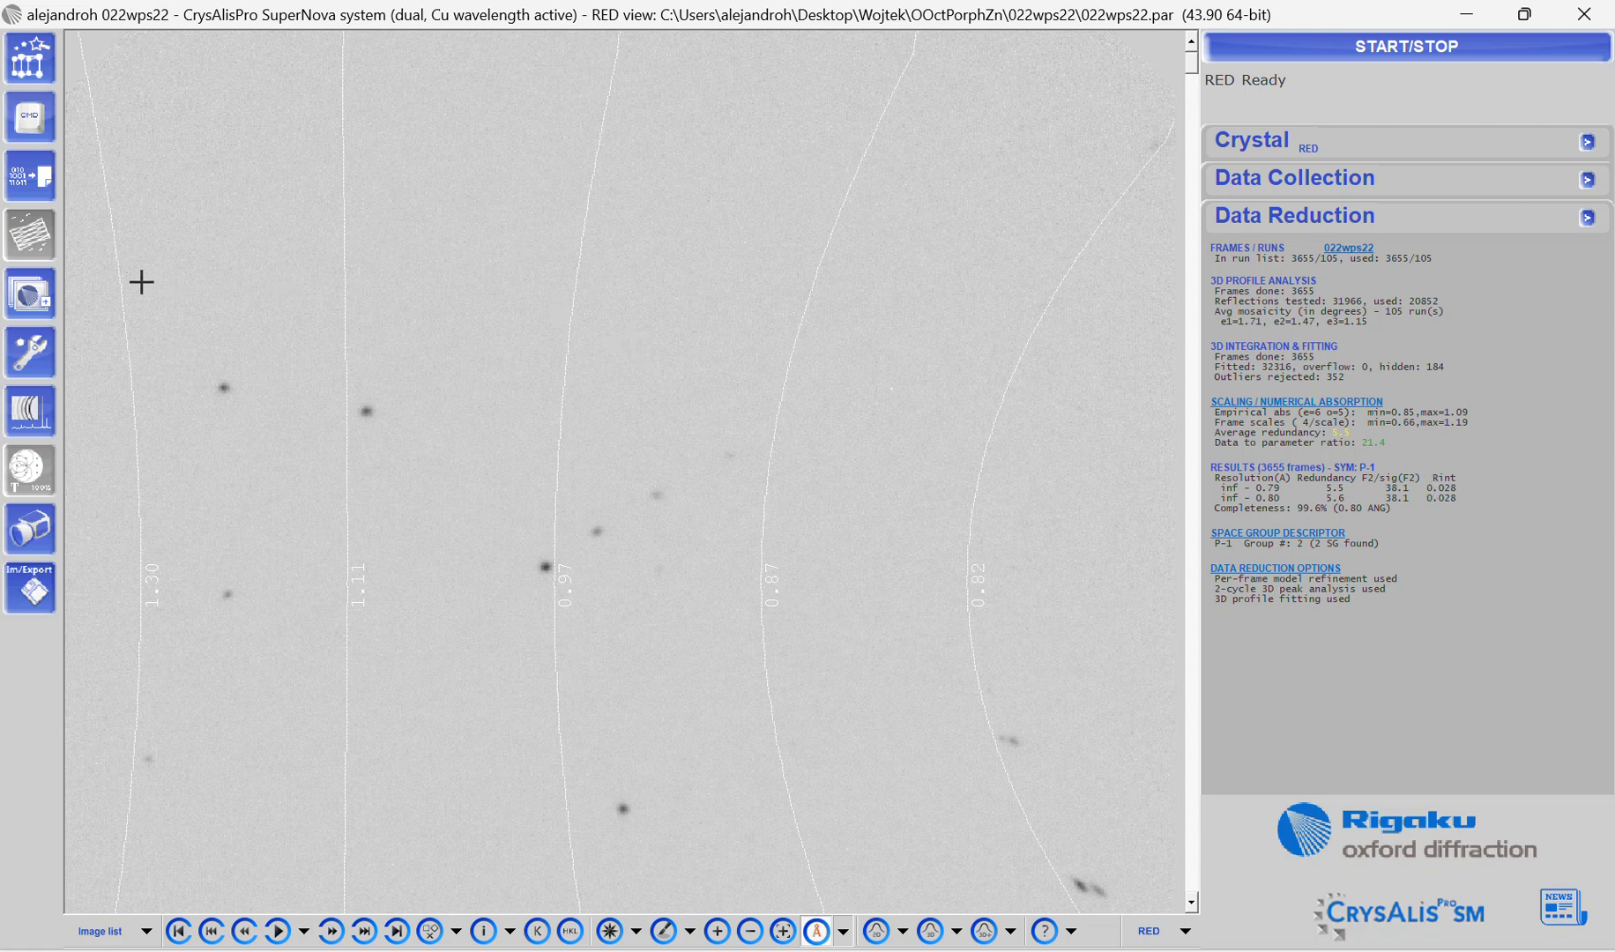
Open the data reduction results for 022wps22 and review the statistics versus resolution tables.
left_click(30, 185)
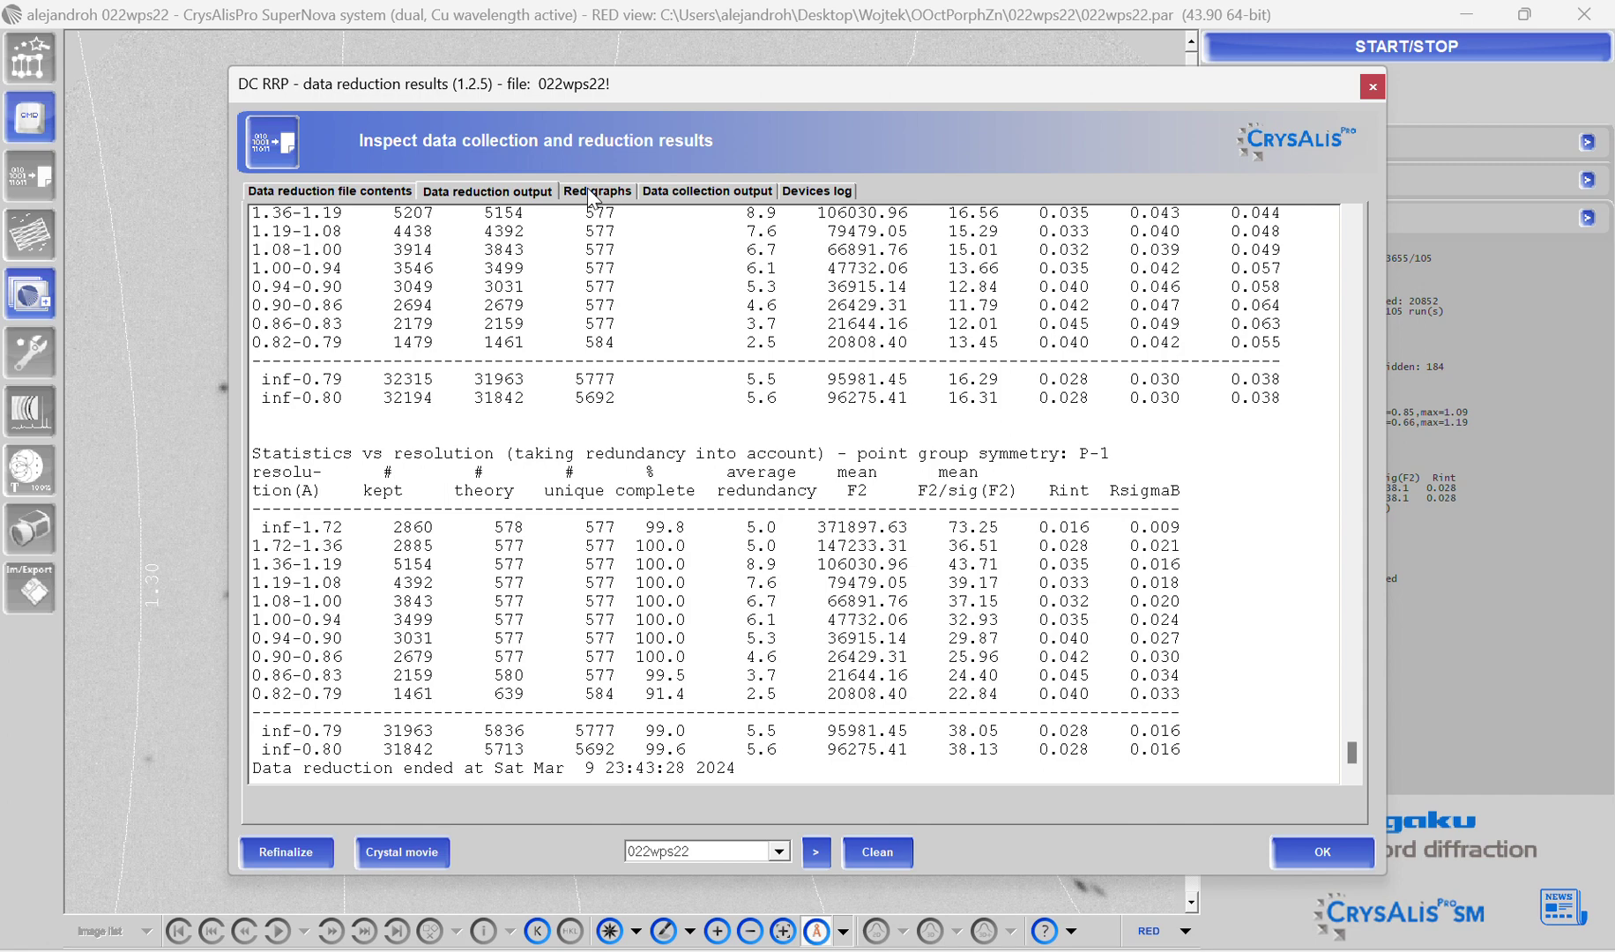
scroll(667, 396, "up", 6)
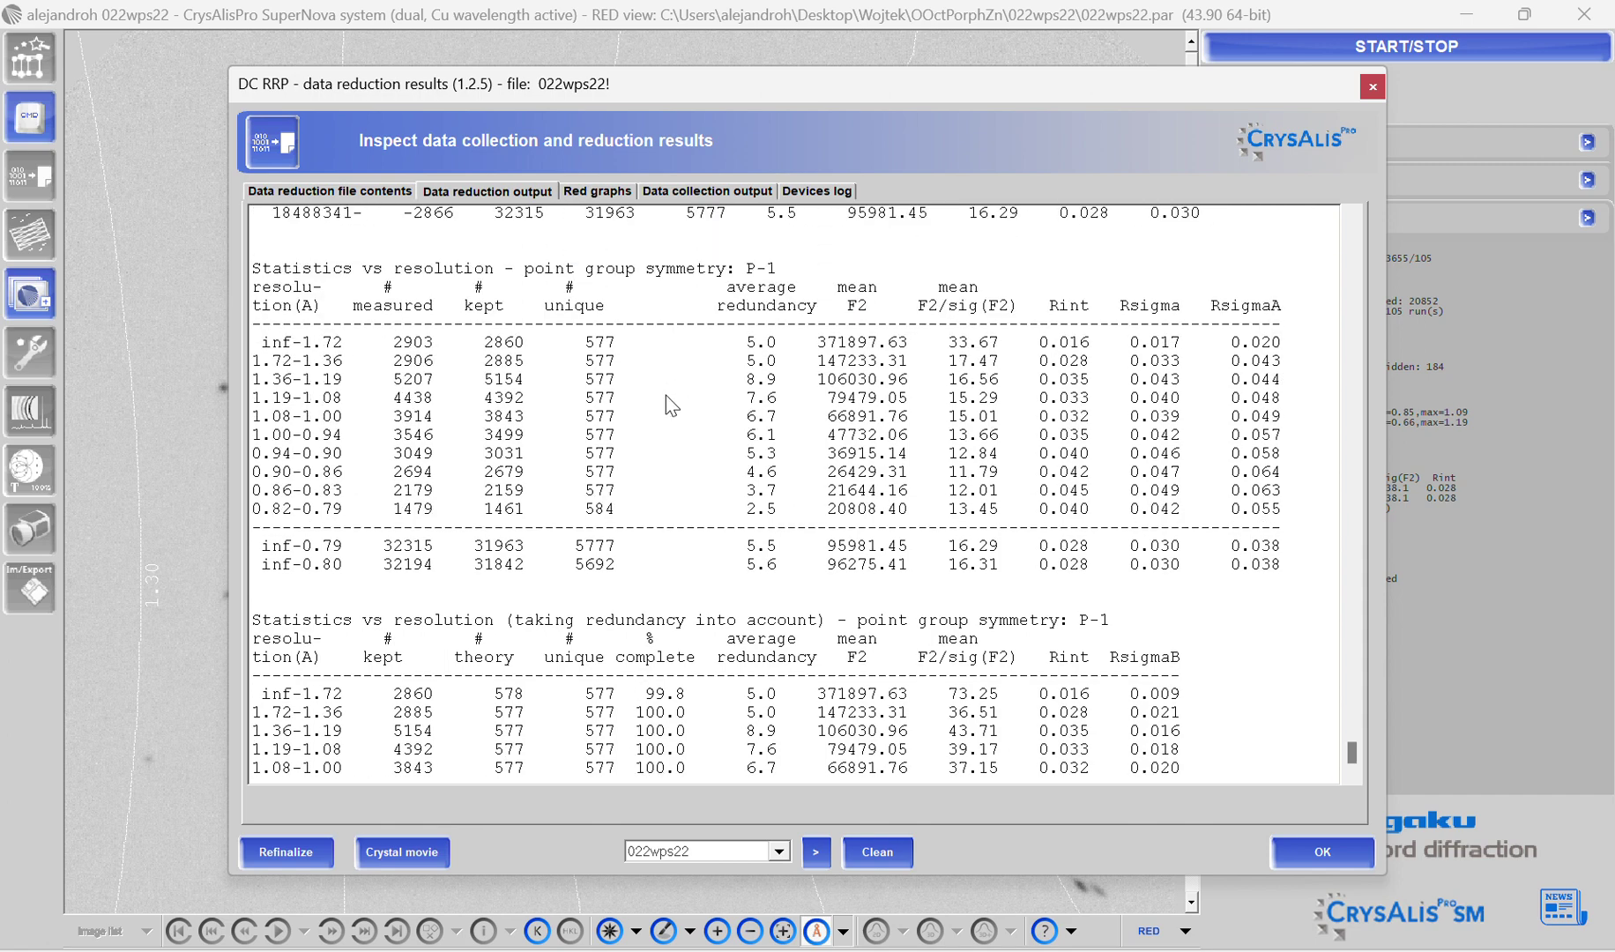
scroll(666, 395, "down", 6)
scroll(666, 395, "down", 1)
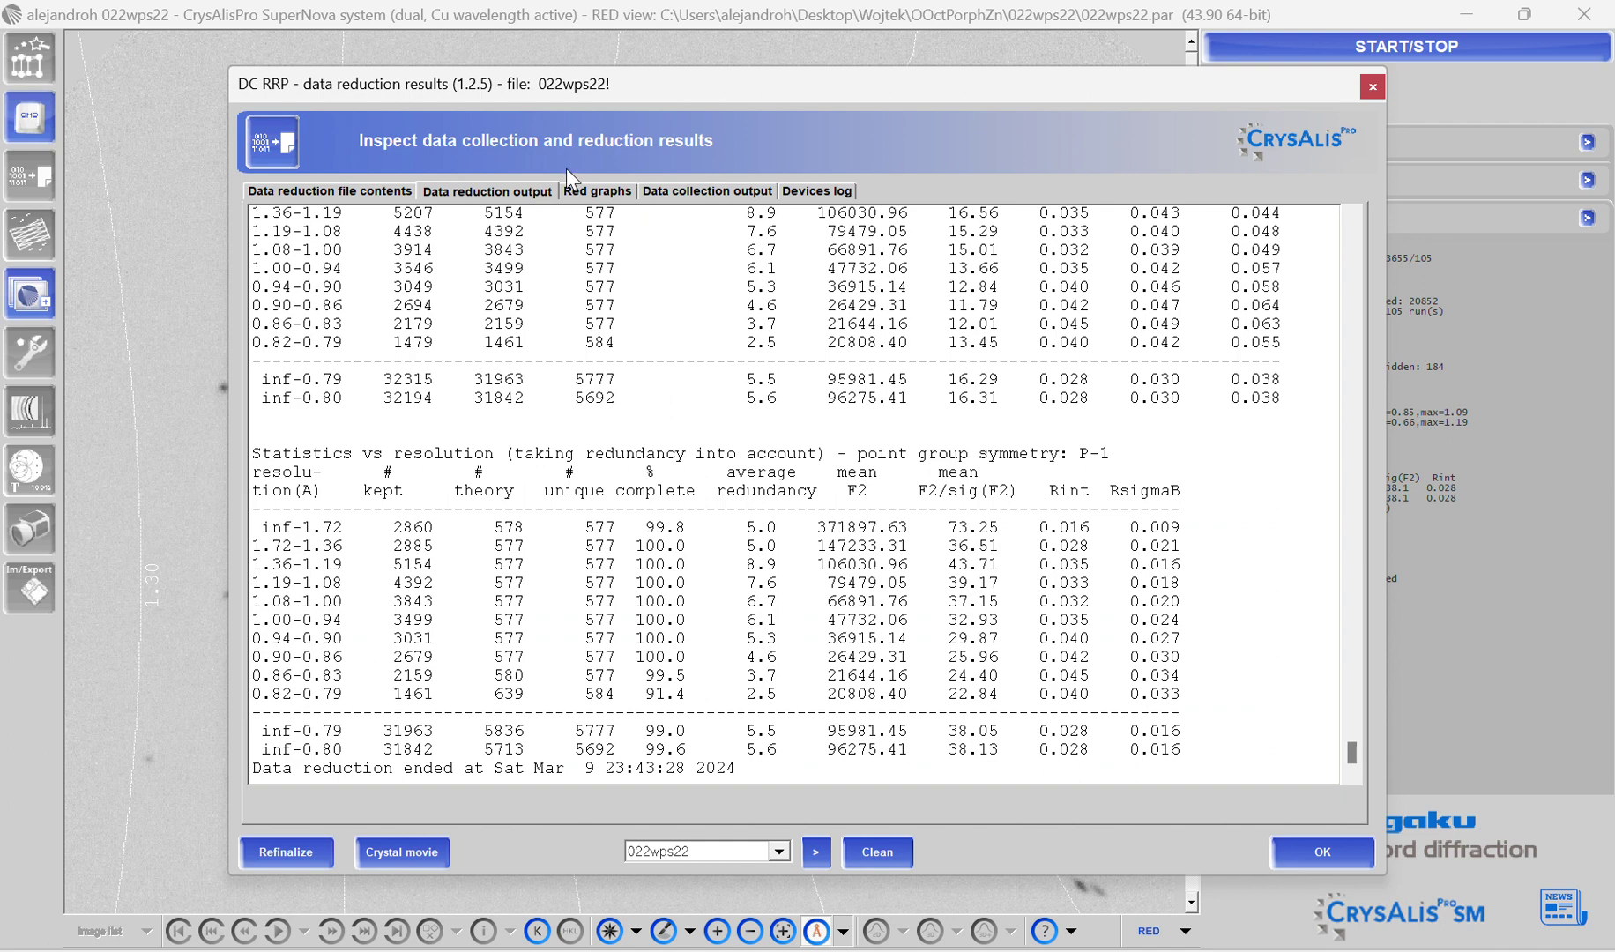
Show the reduction graphs and plot the rint source data to examine Rint against frame number.
left_click(592, 201)
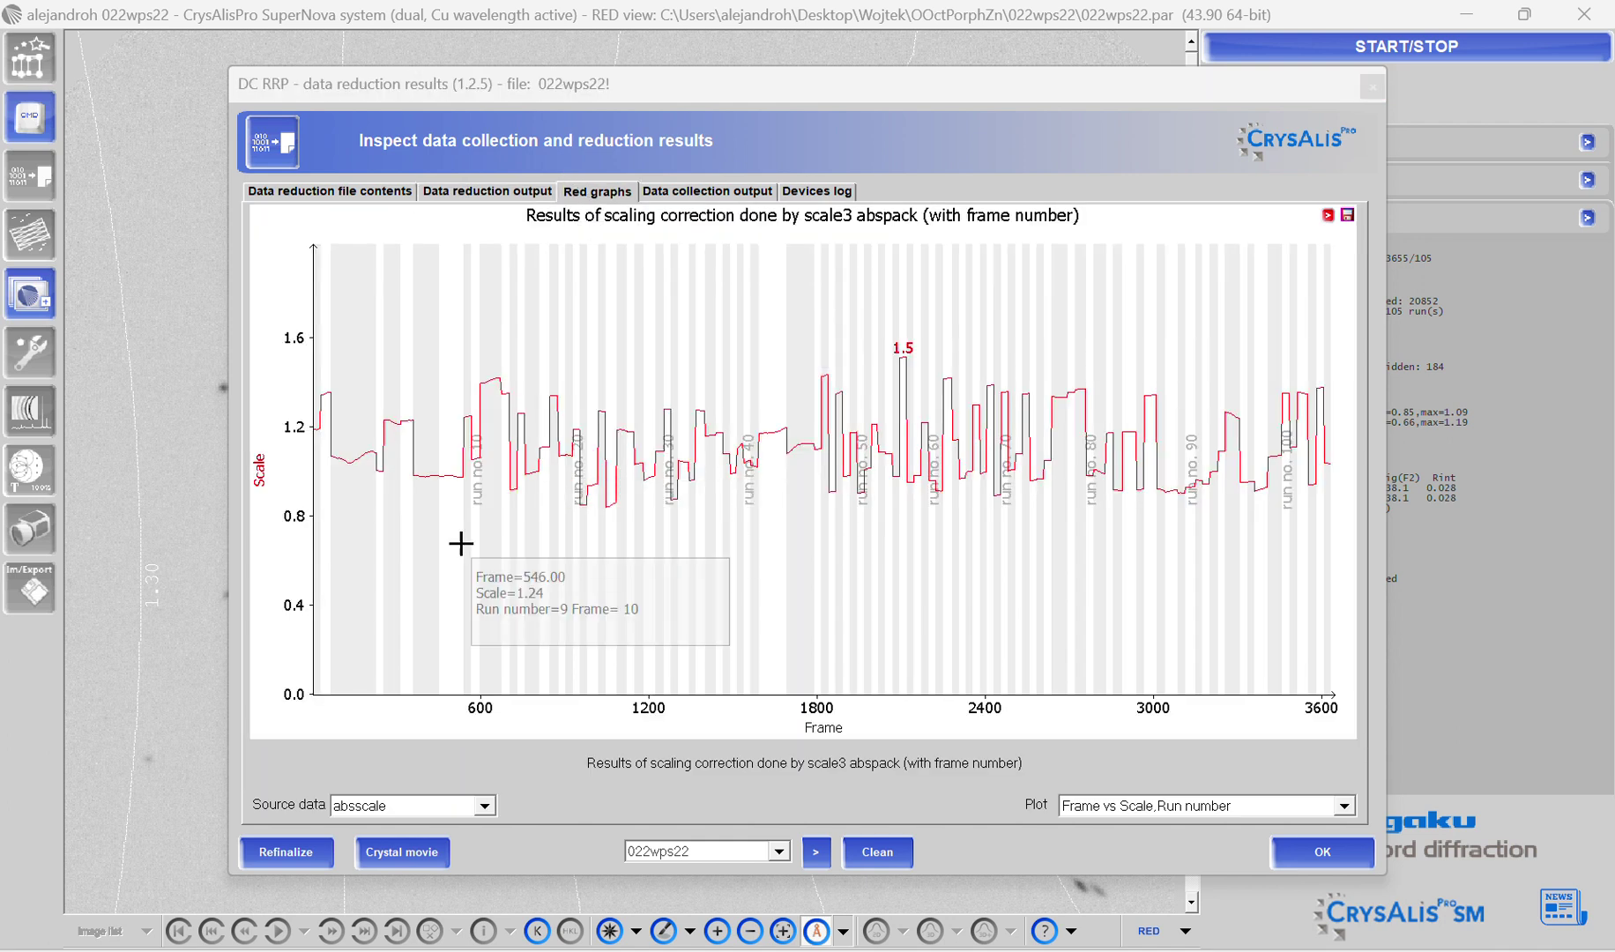
left_click(359, 806)
scroll(393, 851, "down", 5)
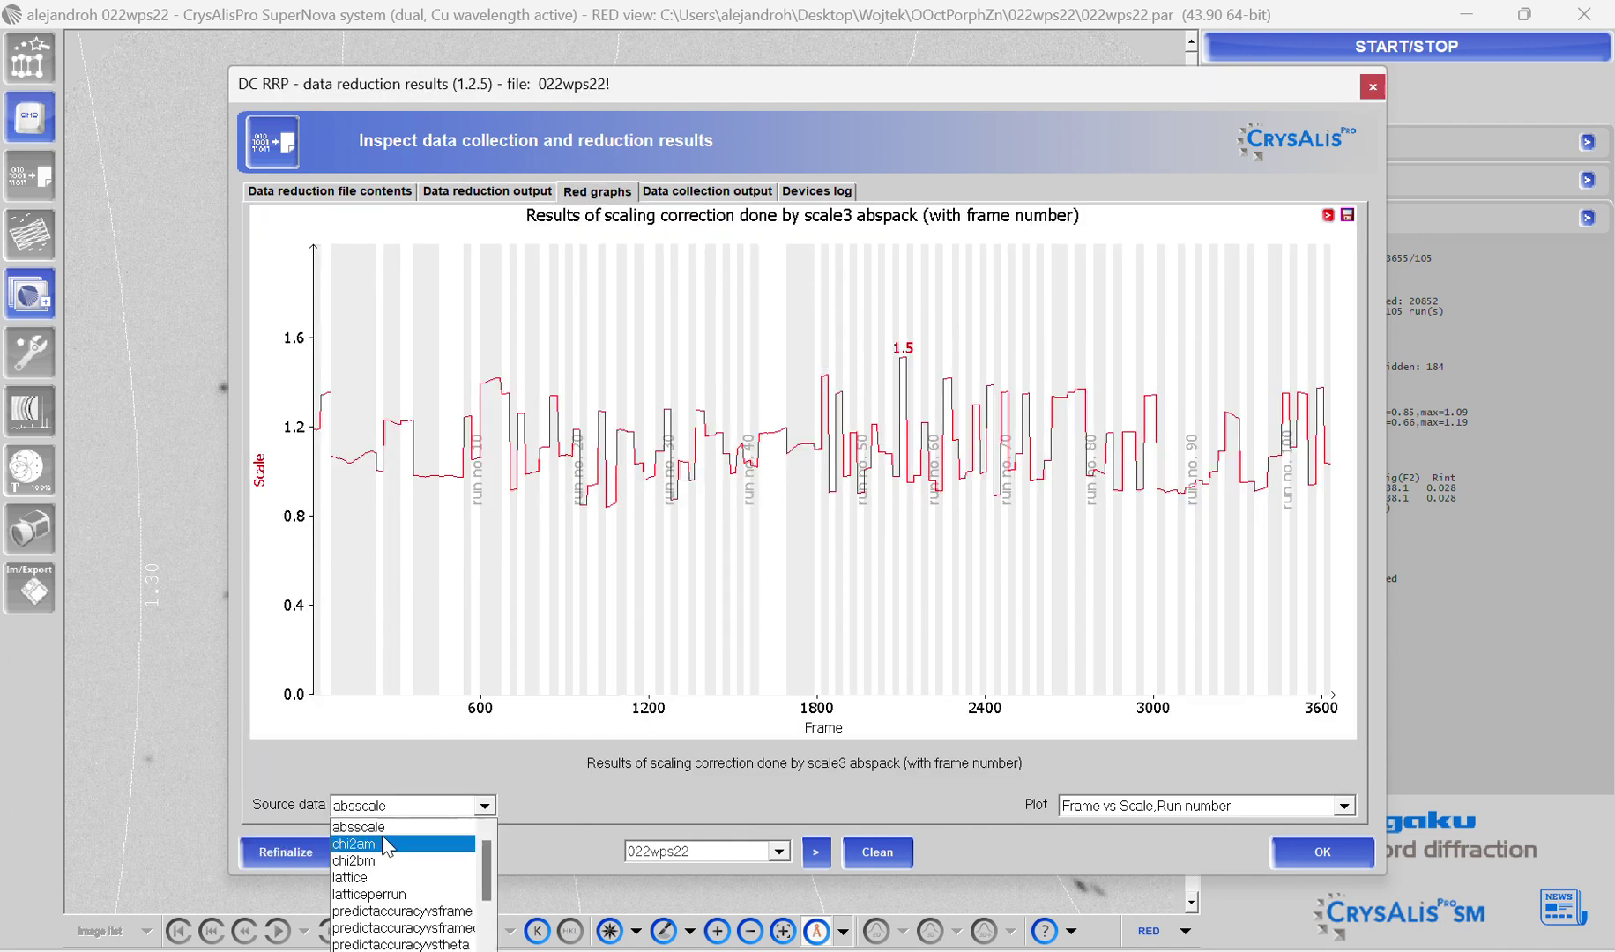
scroll(404, 925, "down", 2)
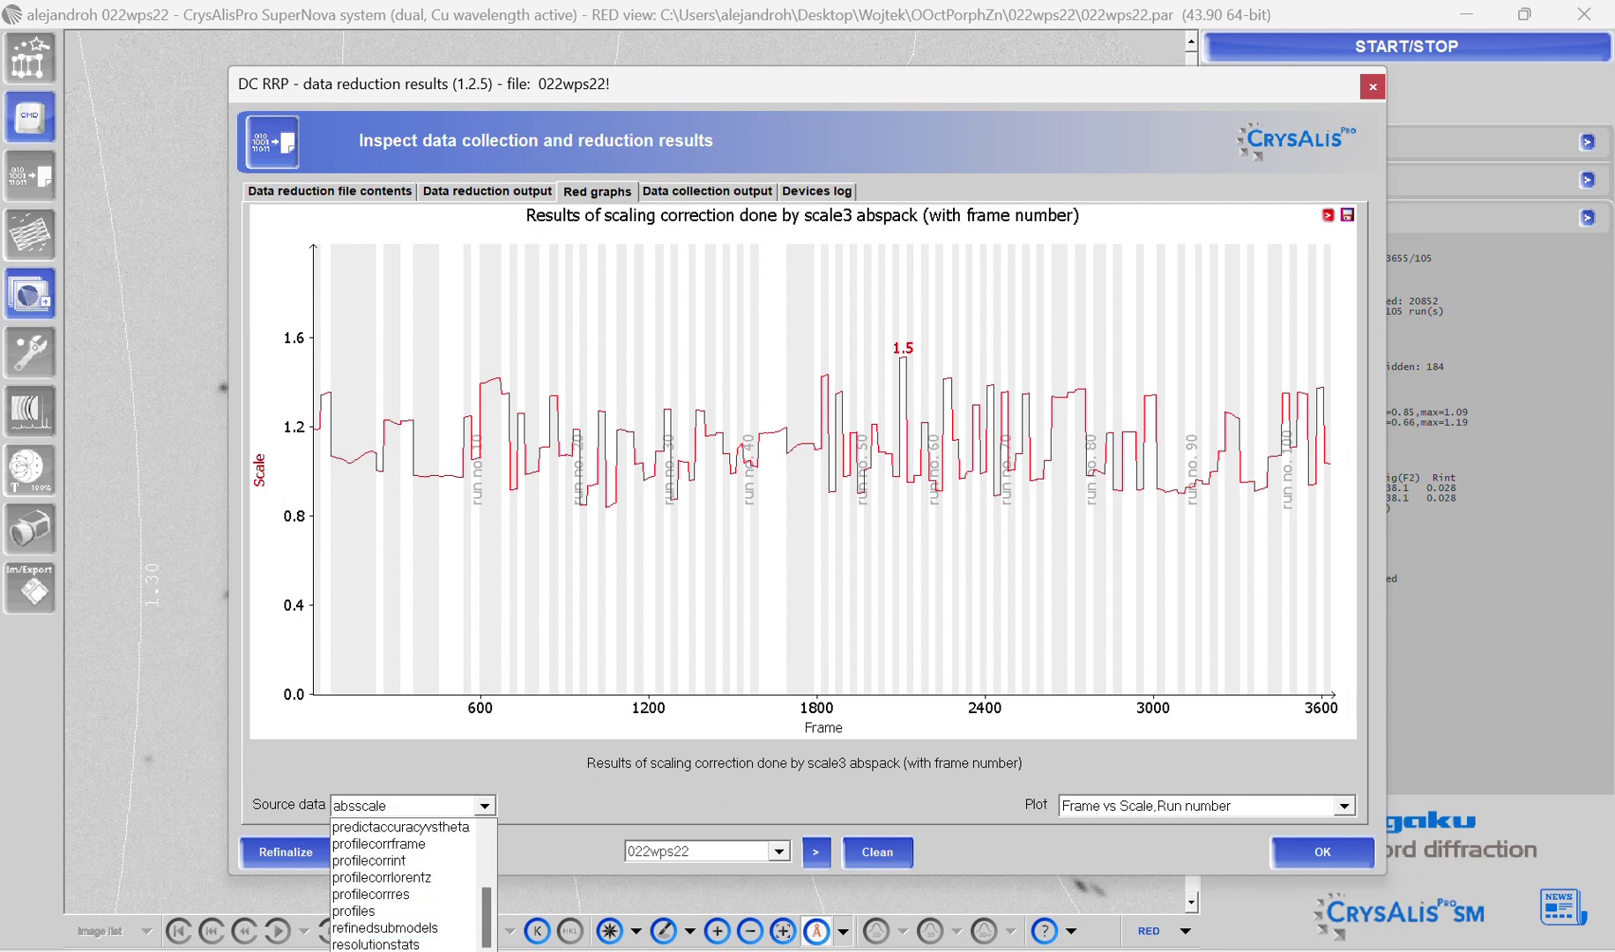
left_click(404, 938)
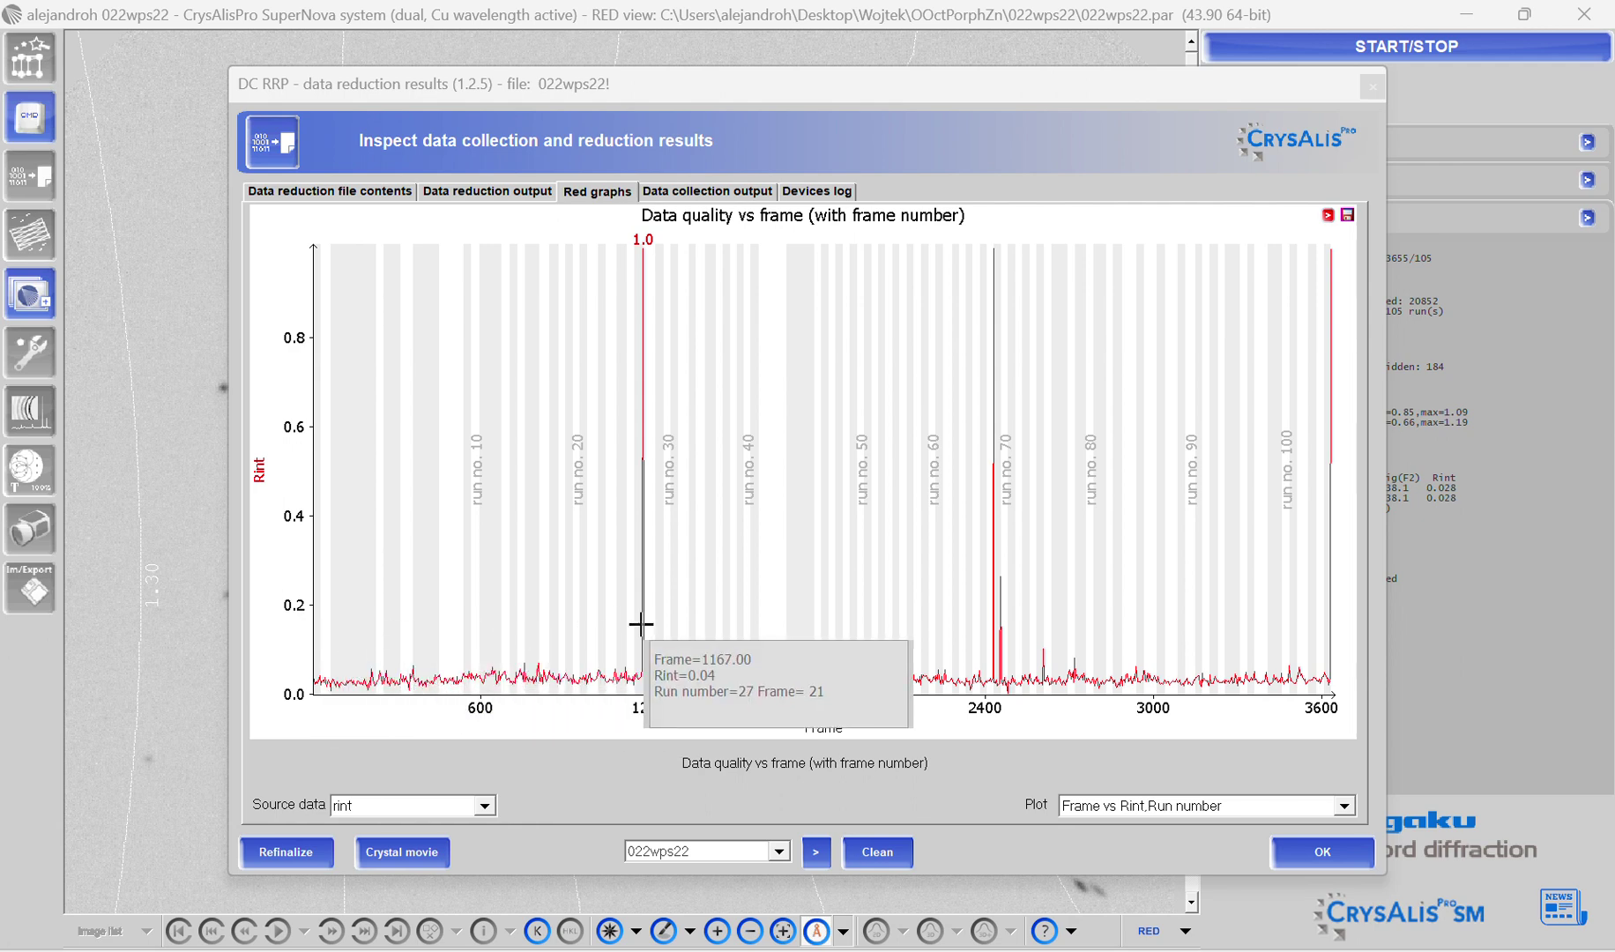
left_click(404, 807)
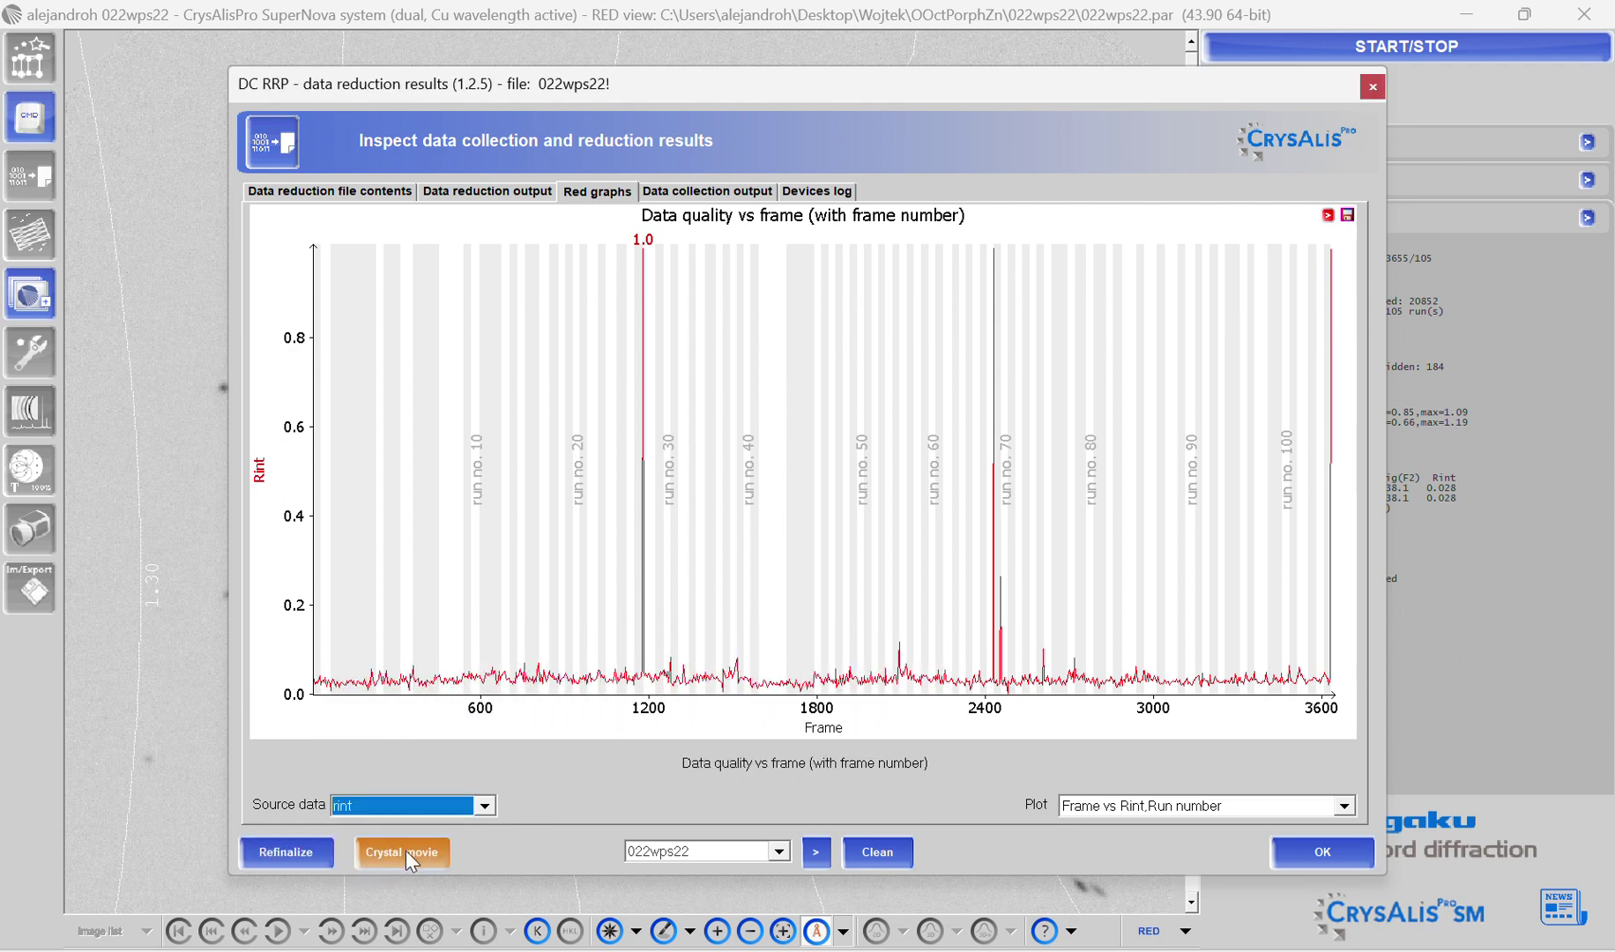
Review the recorded crystal movie, turning the crystal through its frames, and close the movie and the shape toolbox.
left_click(404, 851)
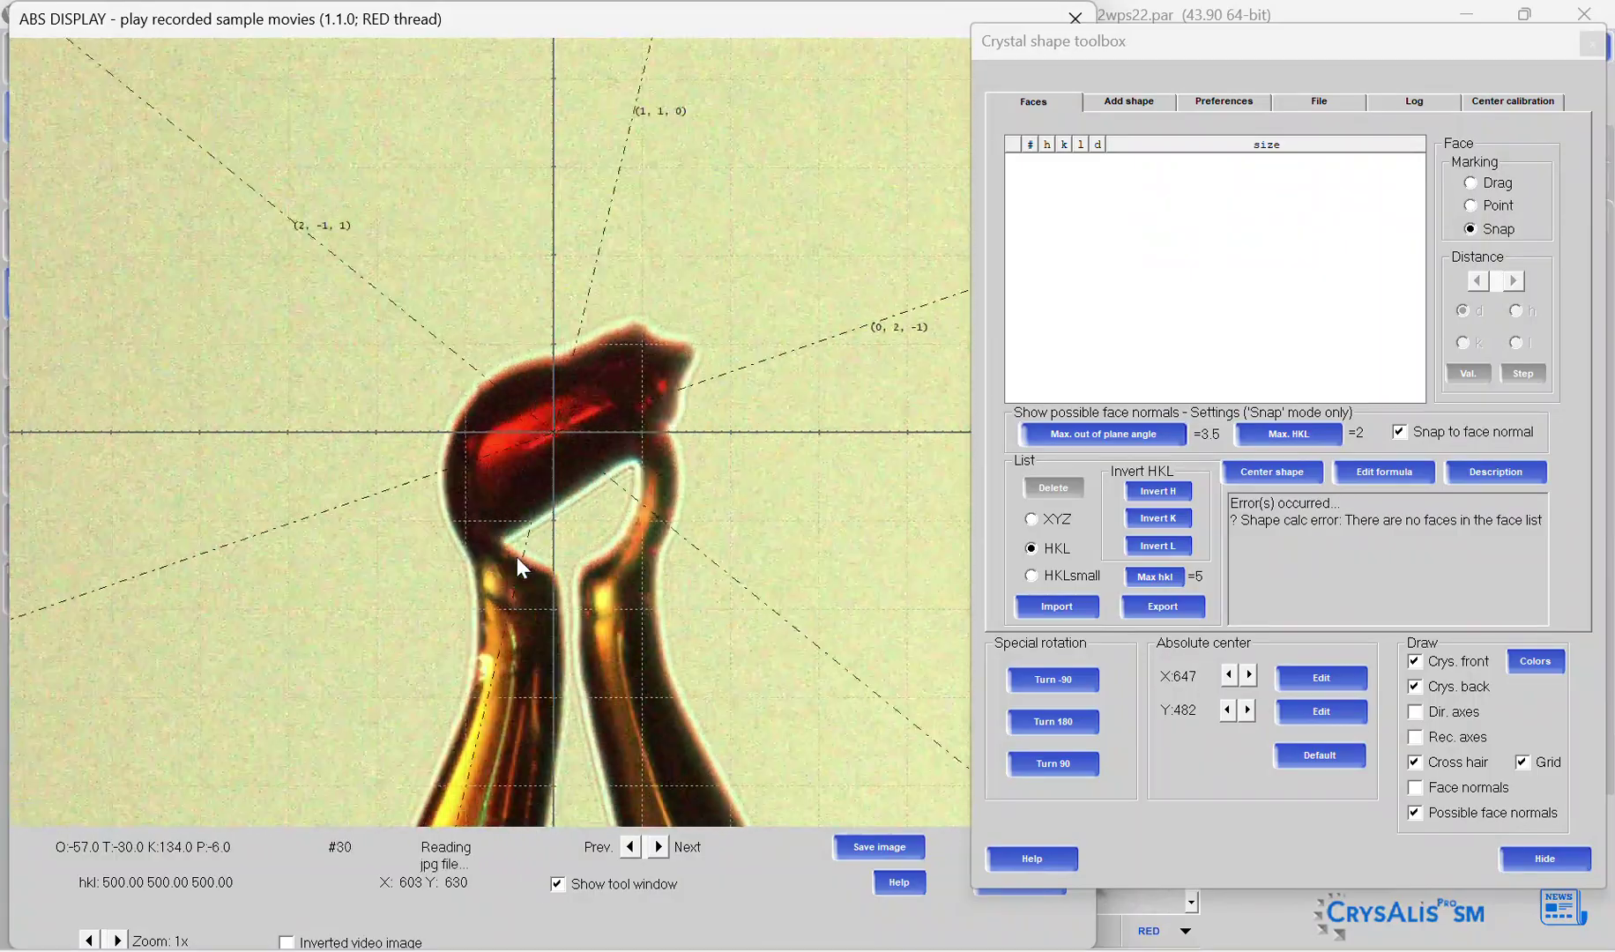
scroll(458, 551, "down", 2)
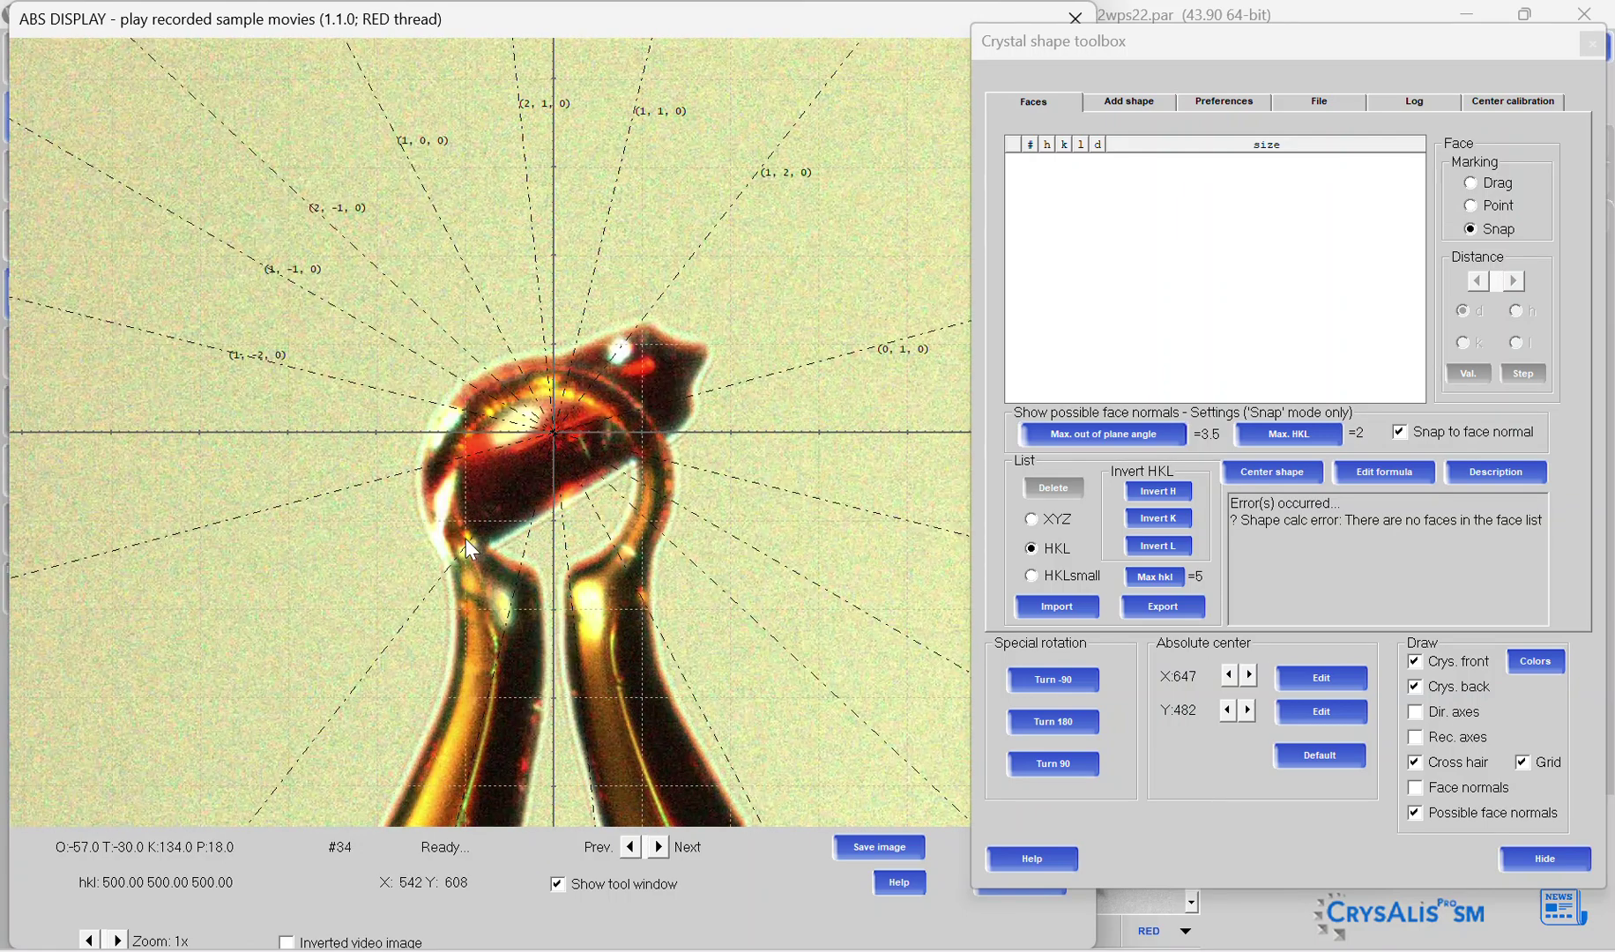
left_click_drag(465, 539, 535, 388)
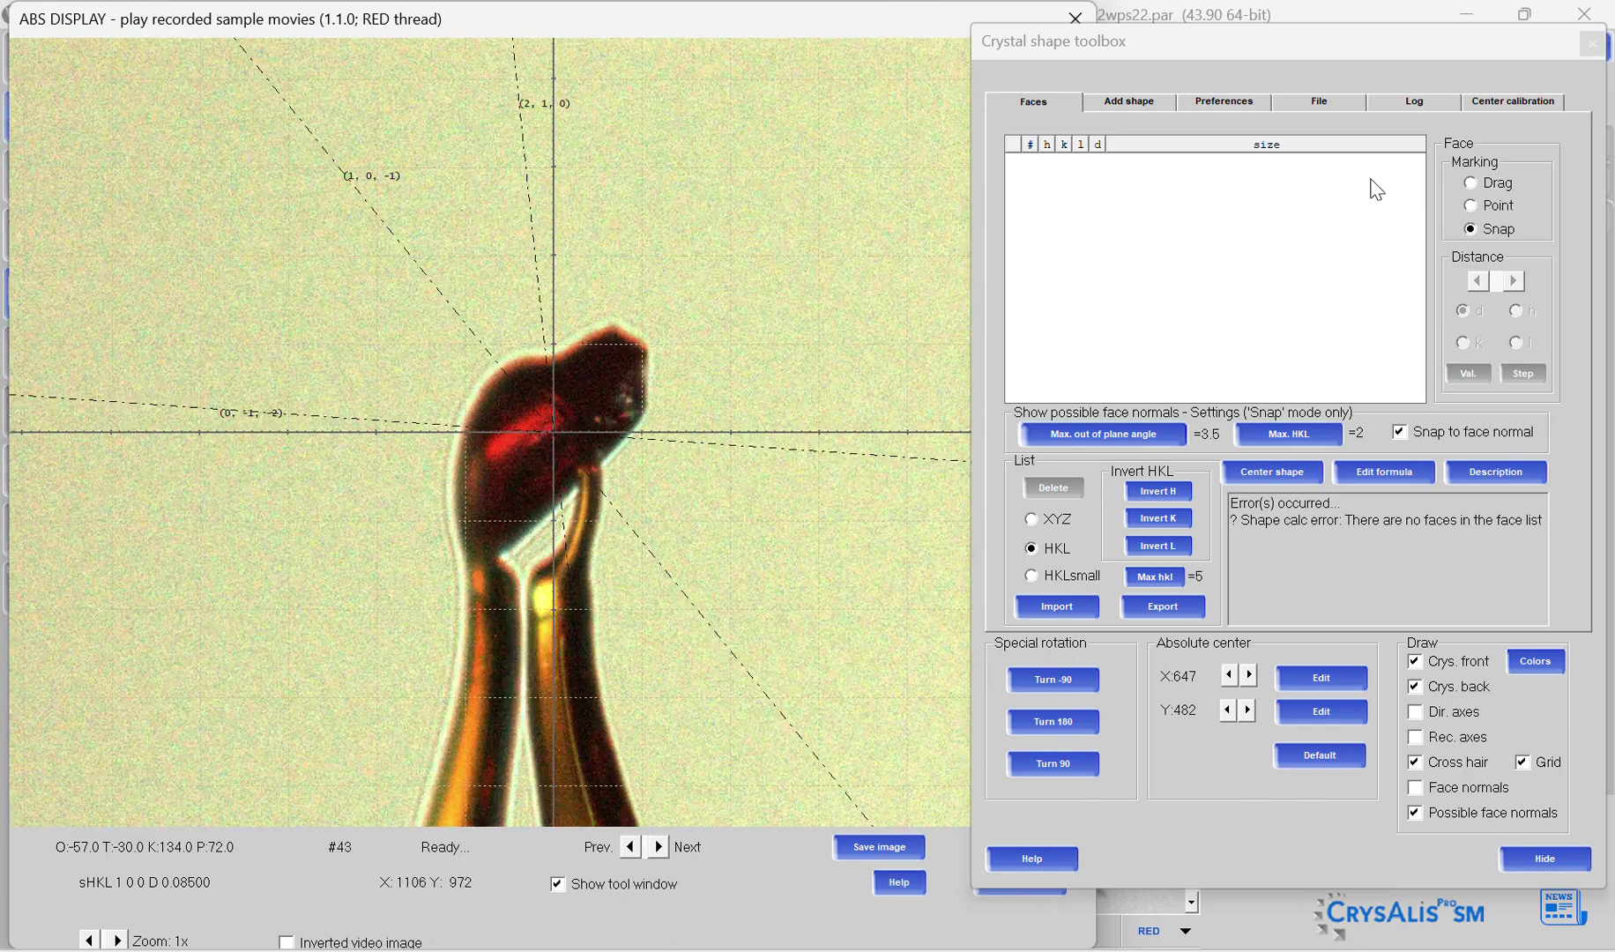
left_click(1595, 46)
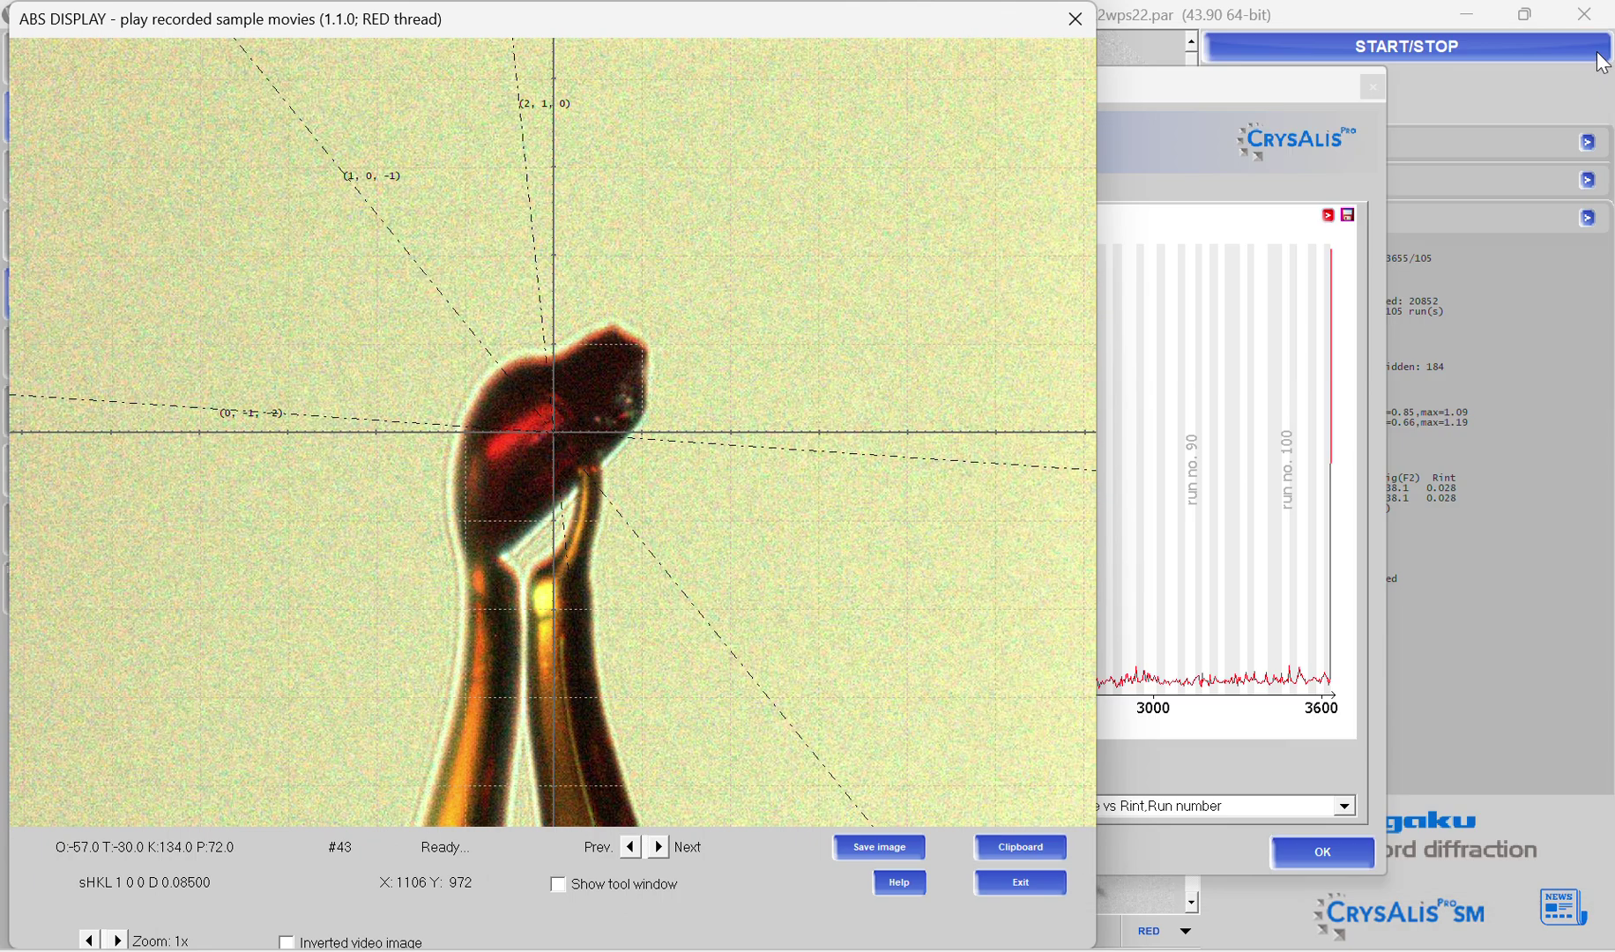
left_click(1075, 18)
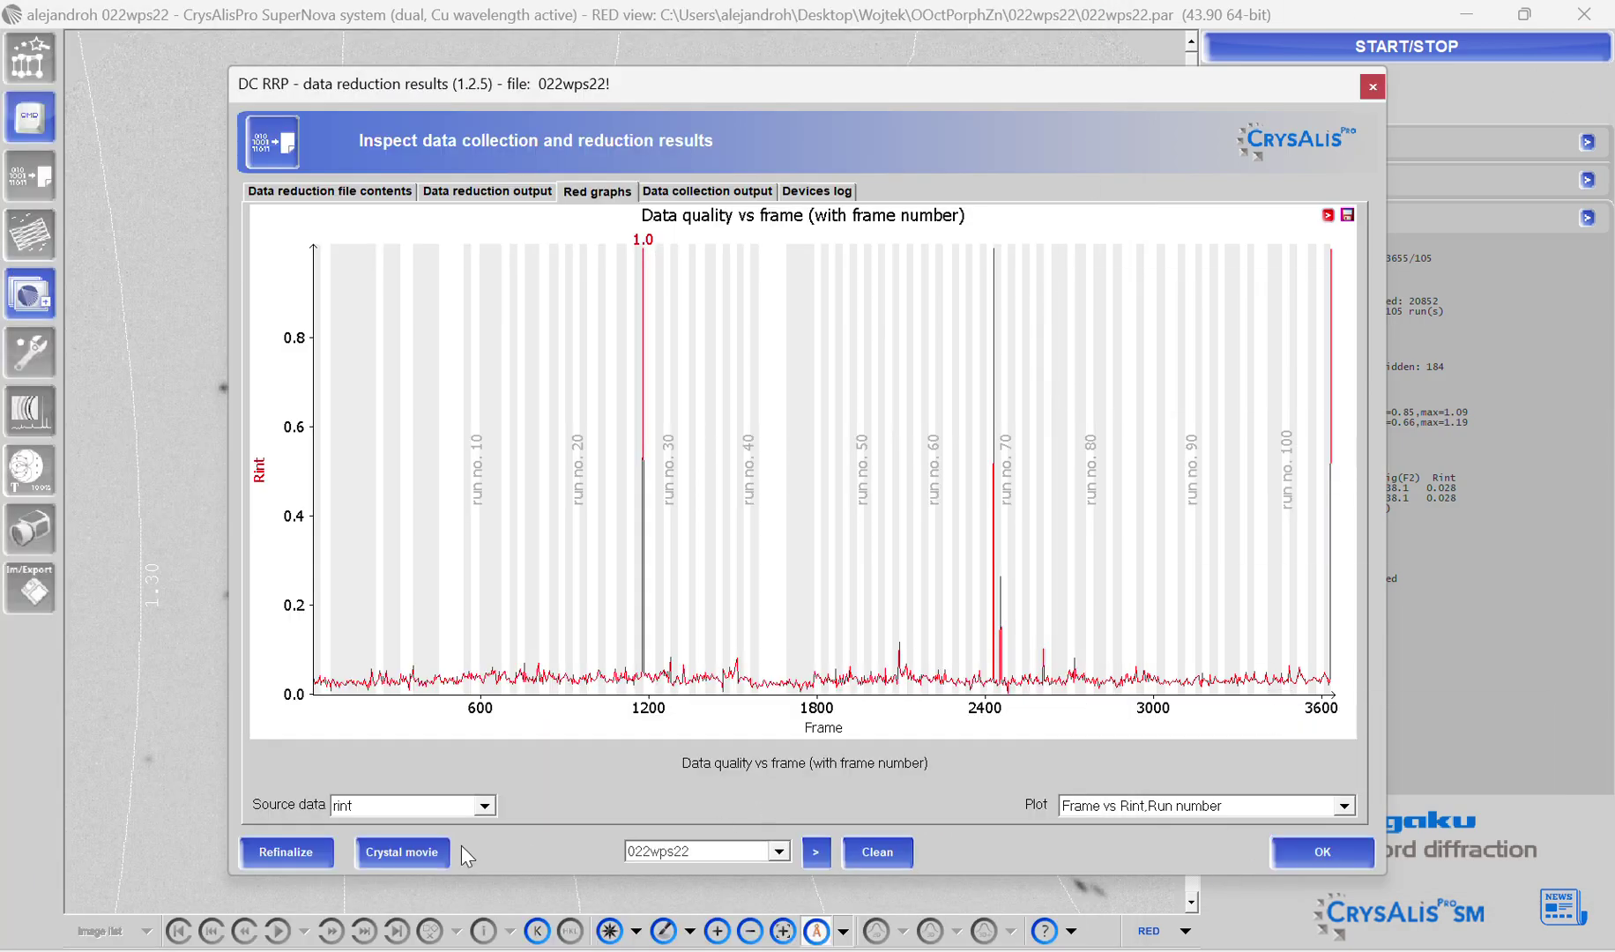
Start refinalizing the data and set the export options to write the cif with hkl.
left_click(286, 862)
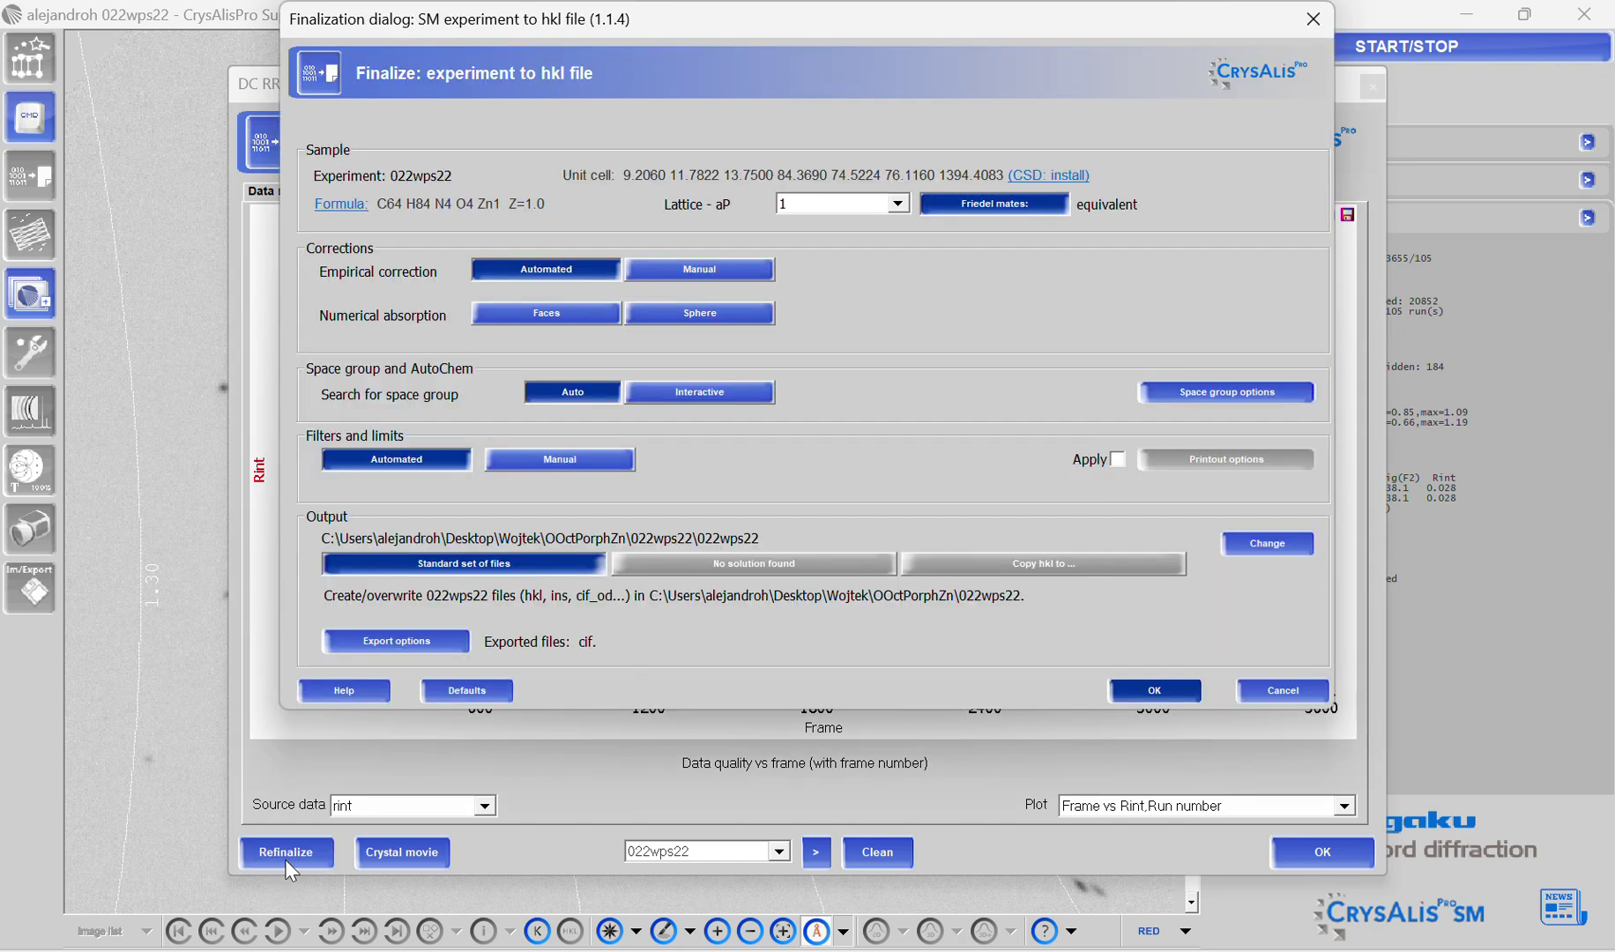
left_click(410, 650)
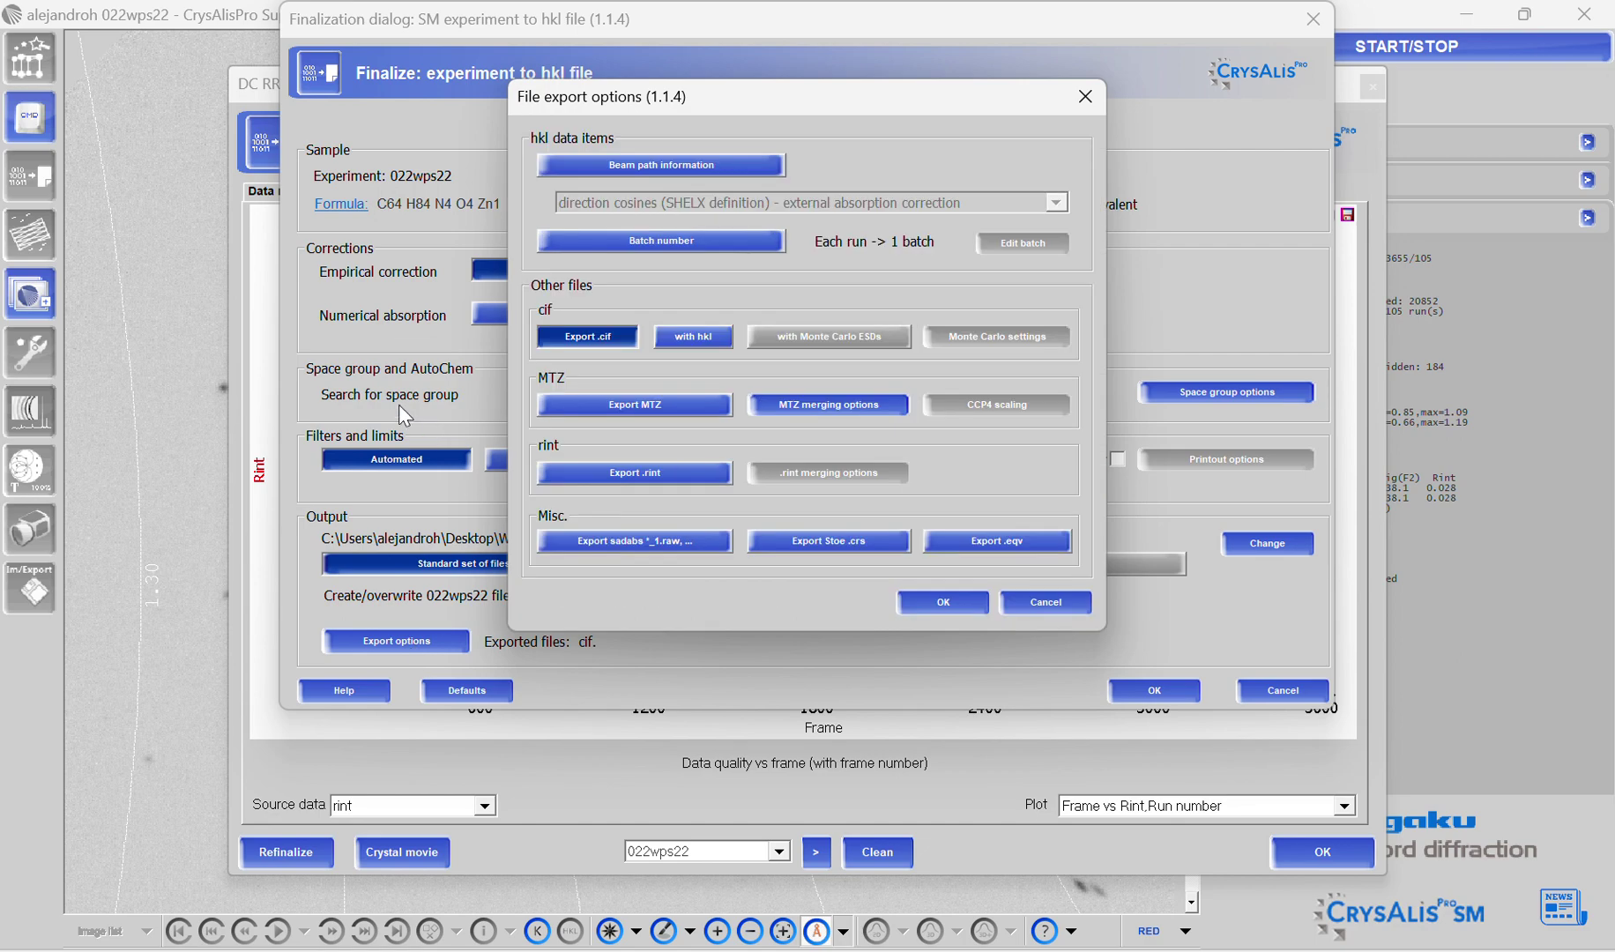
left_click(720, 336)
left_click(943, 601)
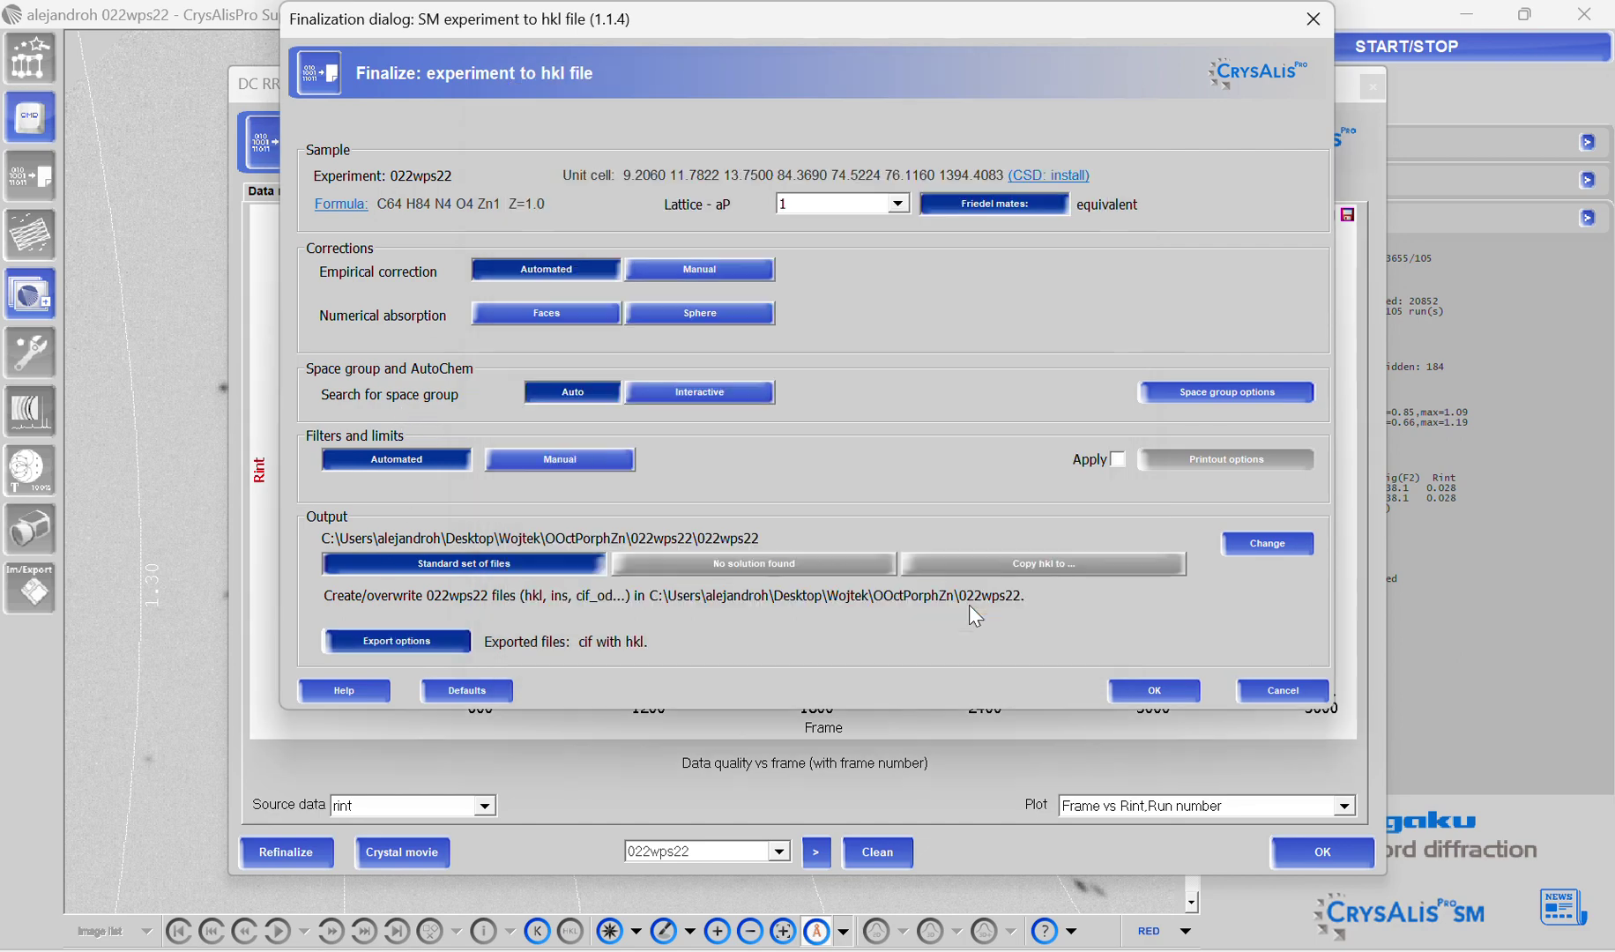
Change the output file name to 022wps22_auto_tut and have the output start a new branch.
left_click(1286, 543)
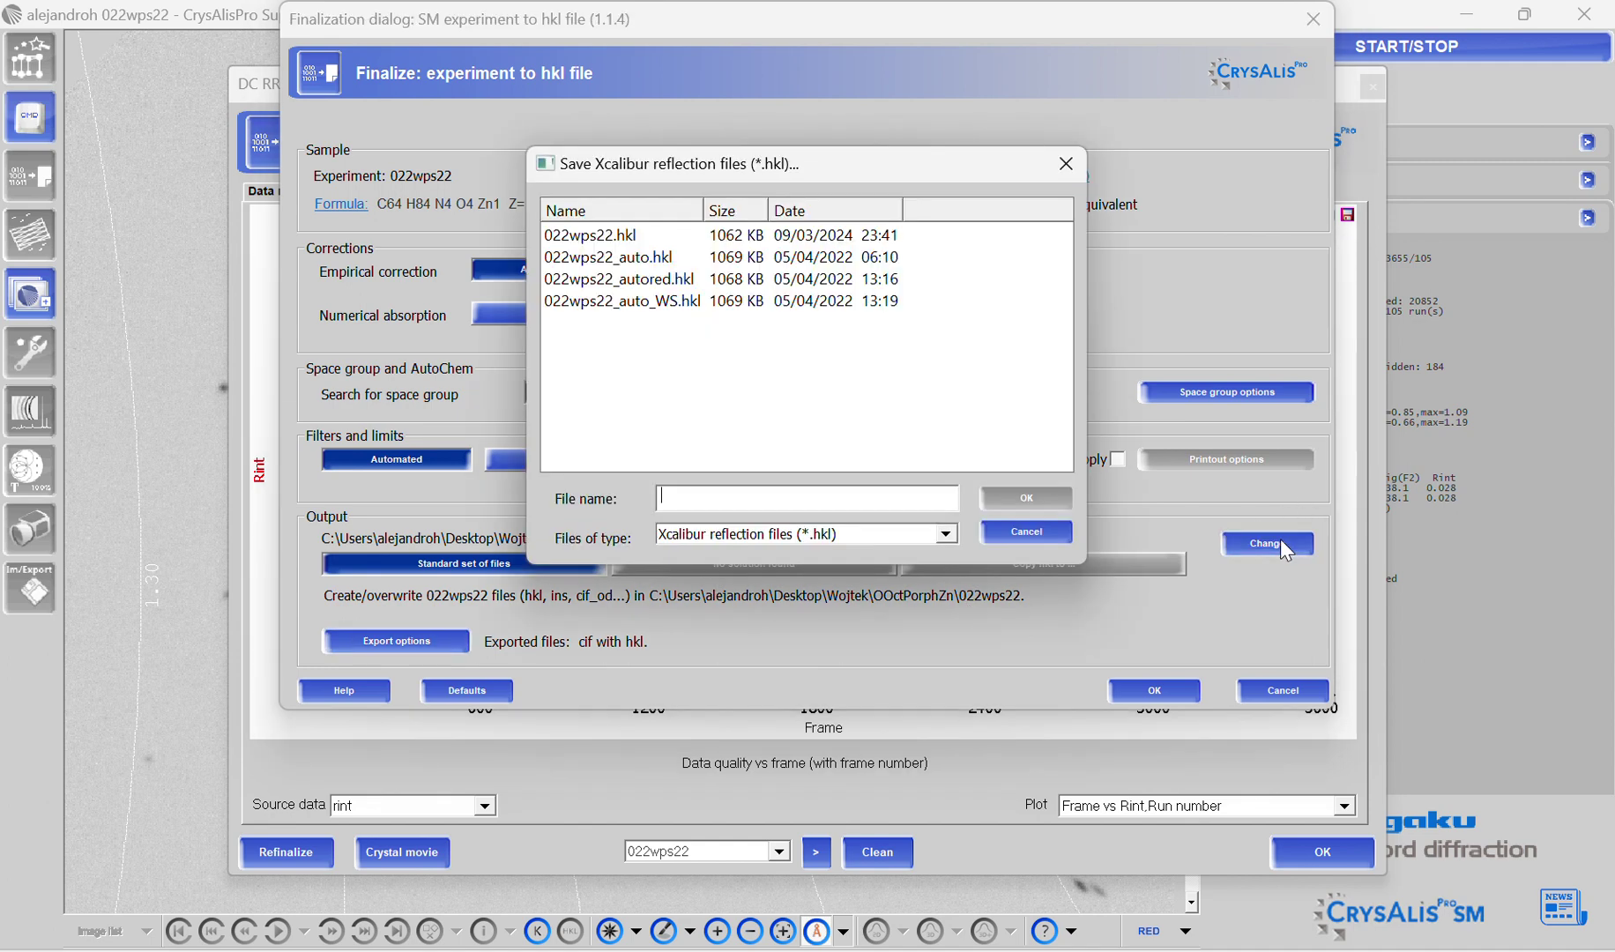
left_click(691, 303)
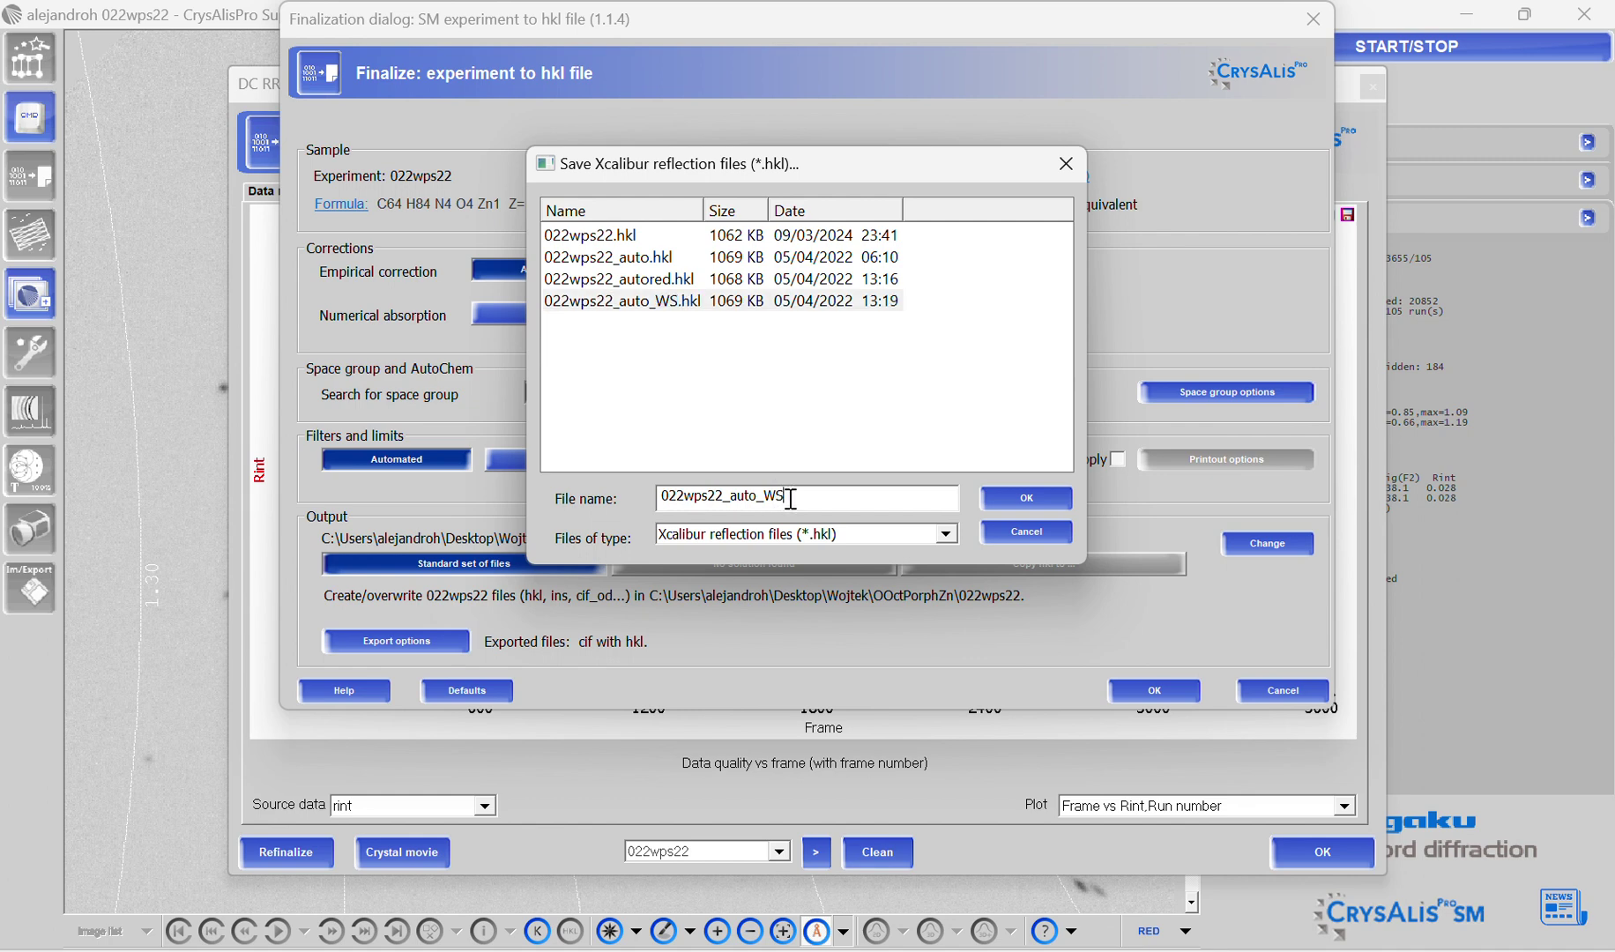
key("BackSpace")
key("BackSpace")
type("tut")
left_click(1024, 496)
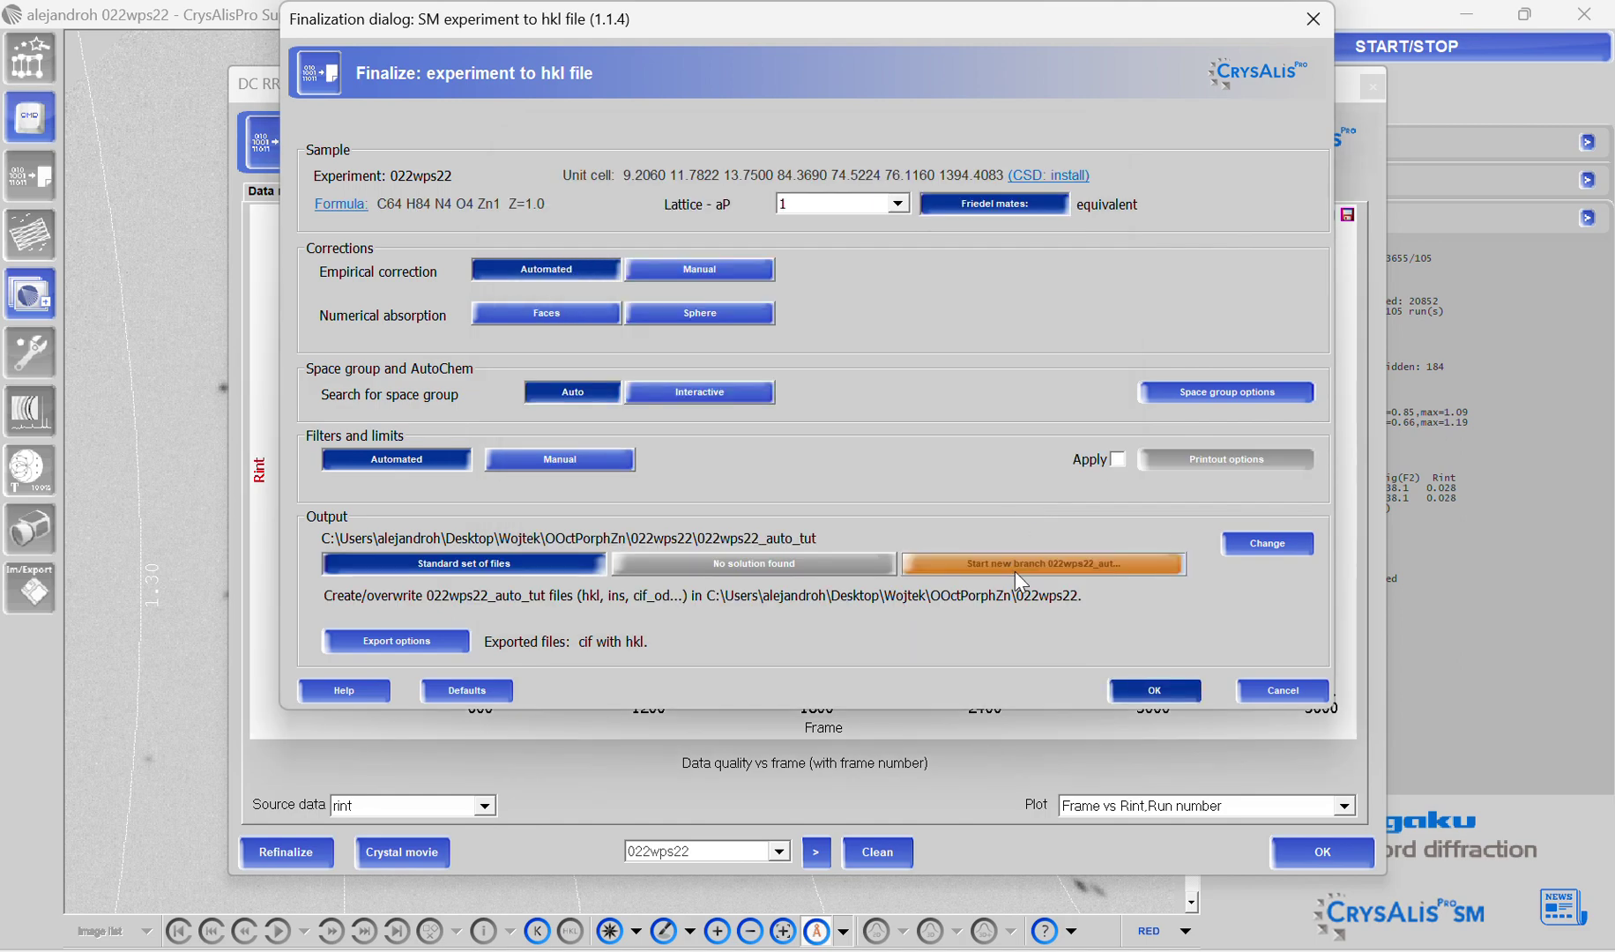
left_click(1039, 564)
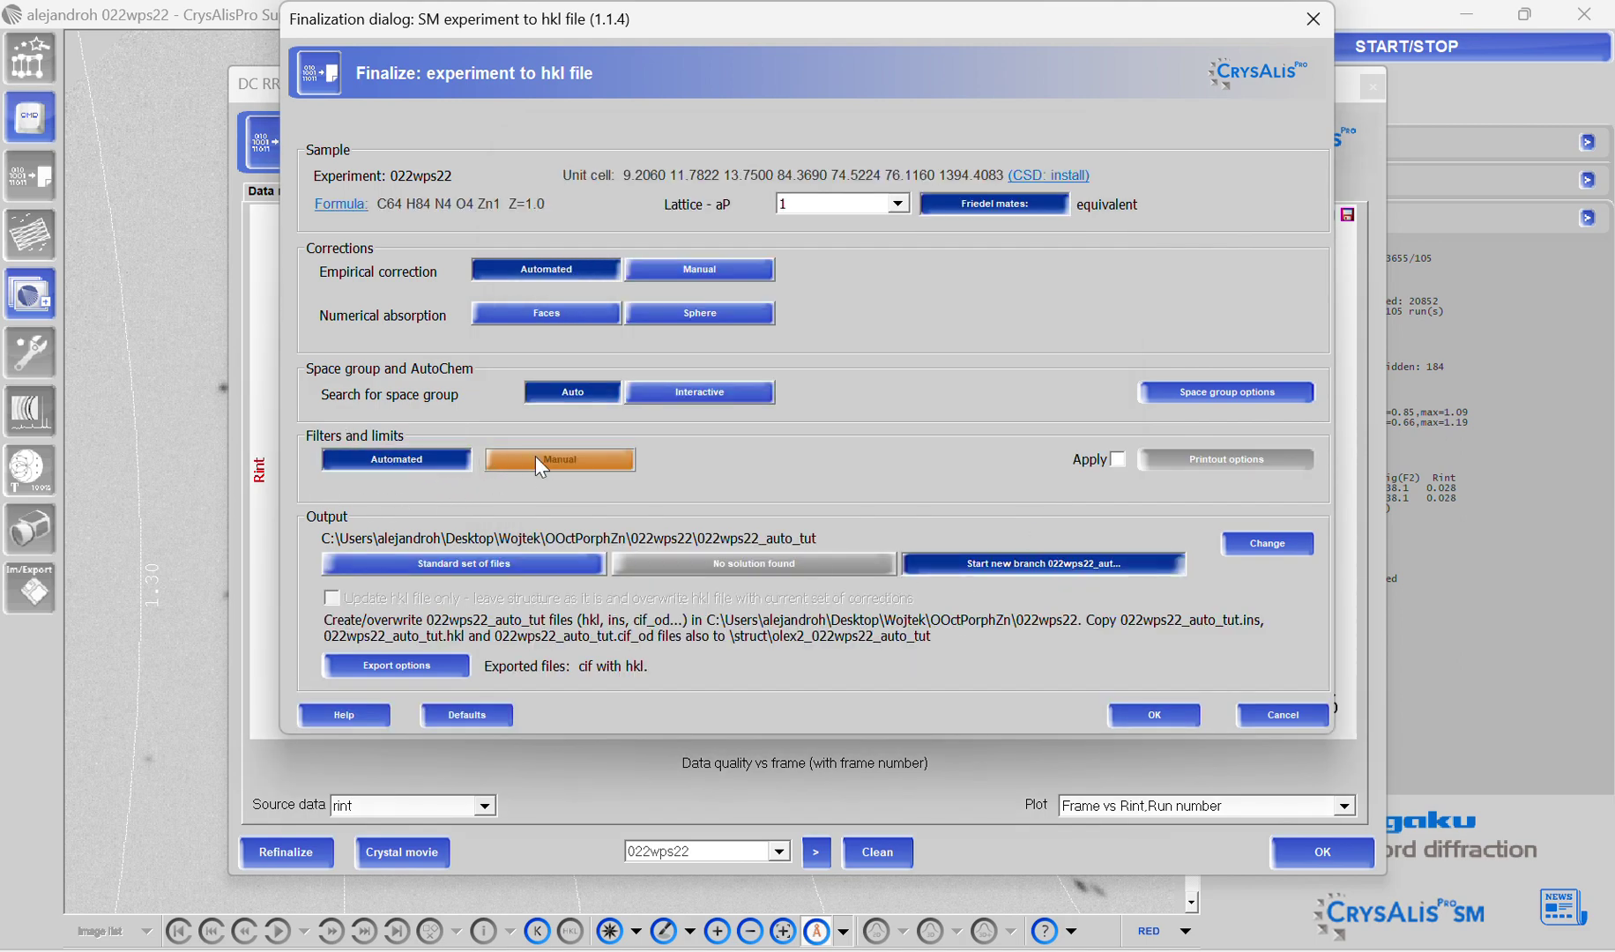
Switch filters and limits to manual and add a Rint-frame rejection rule for values greater than 0.12.
left_click(605, 462)
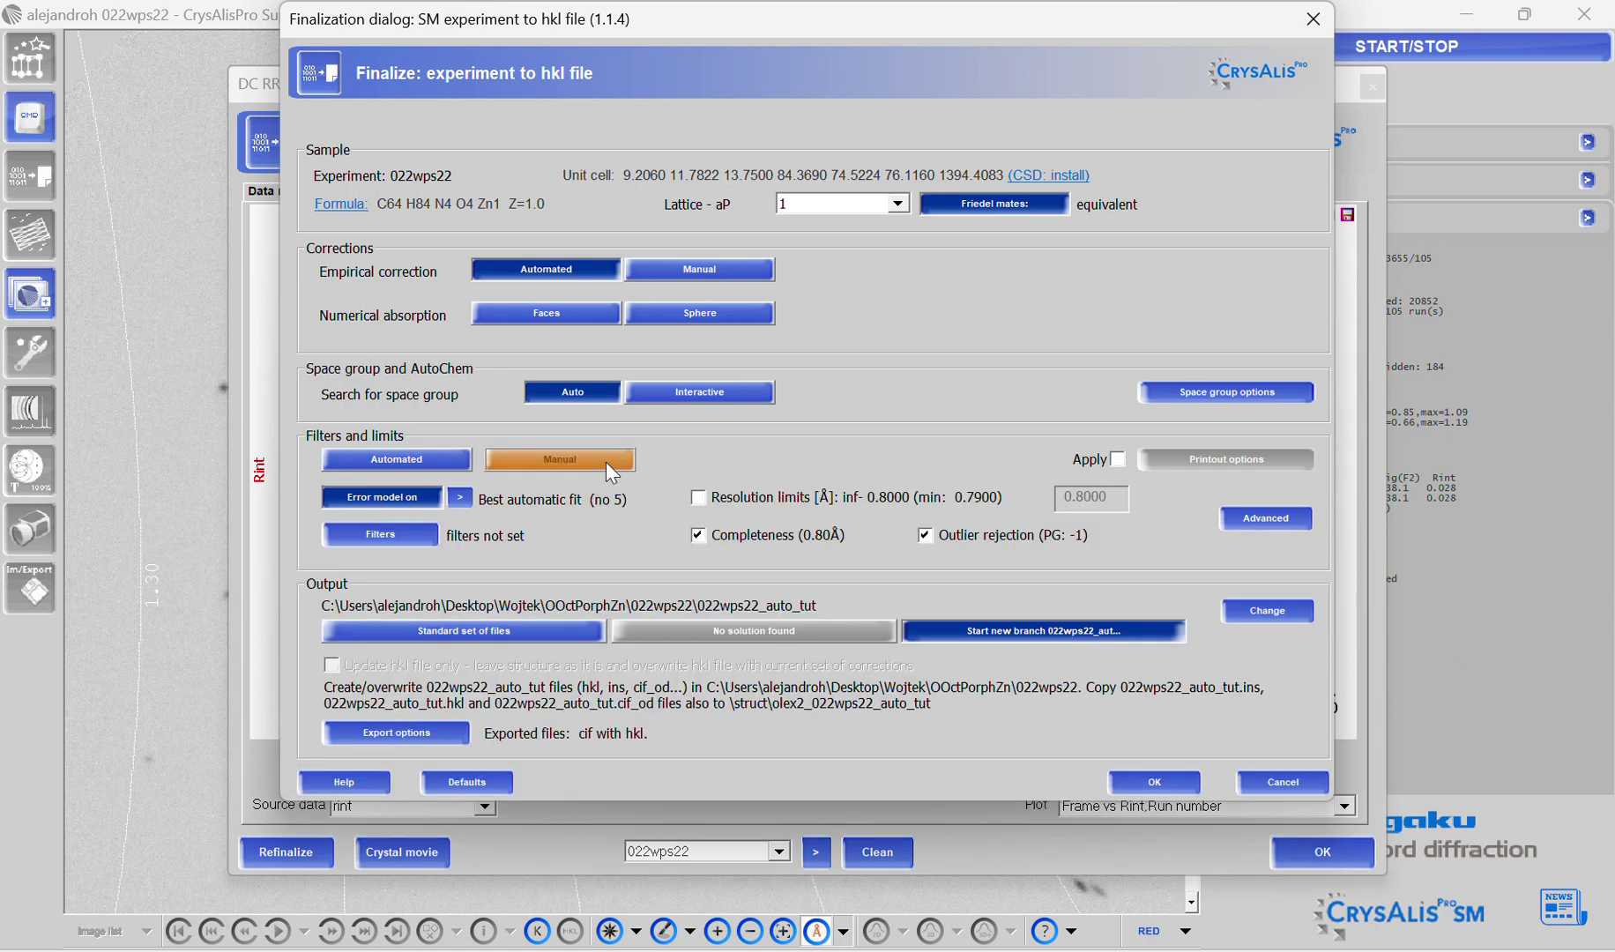
left_click(403, 542)
left_click(916, 572)
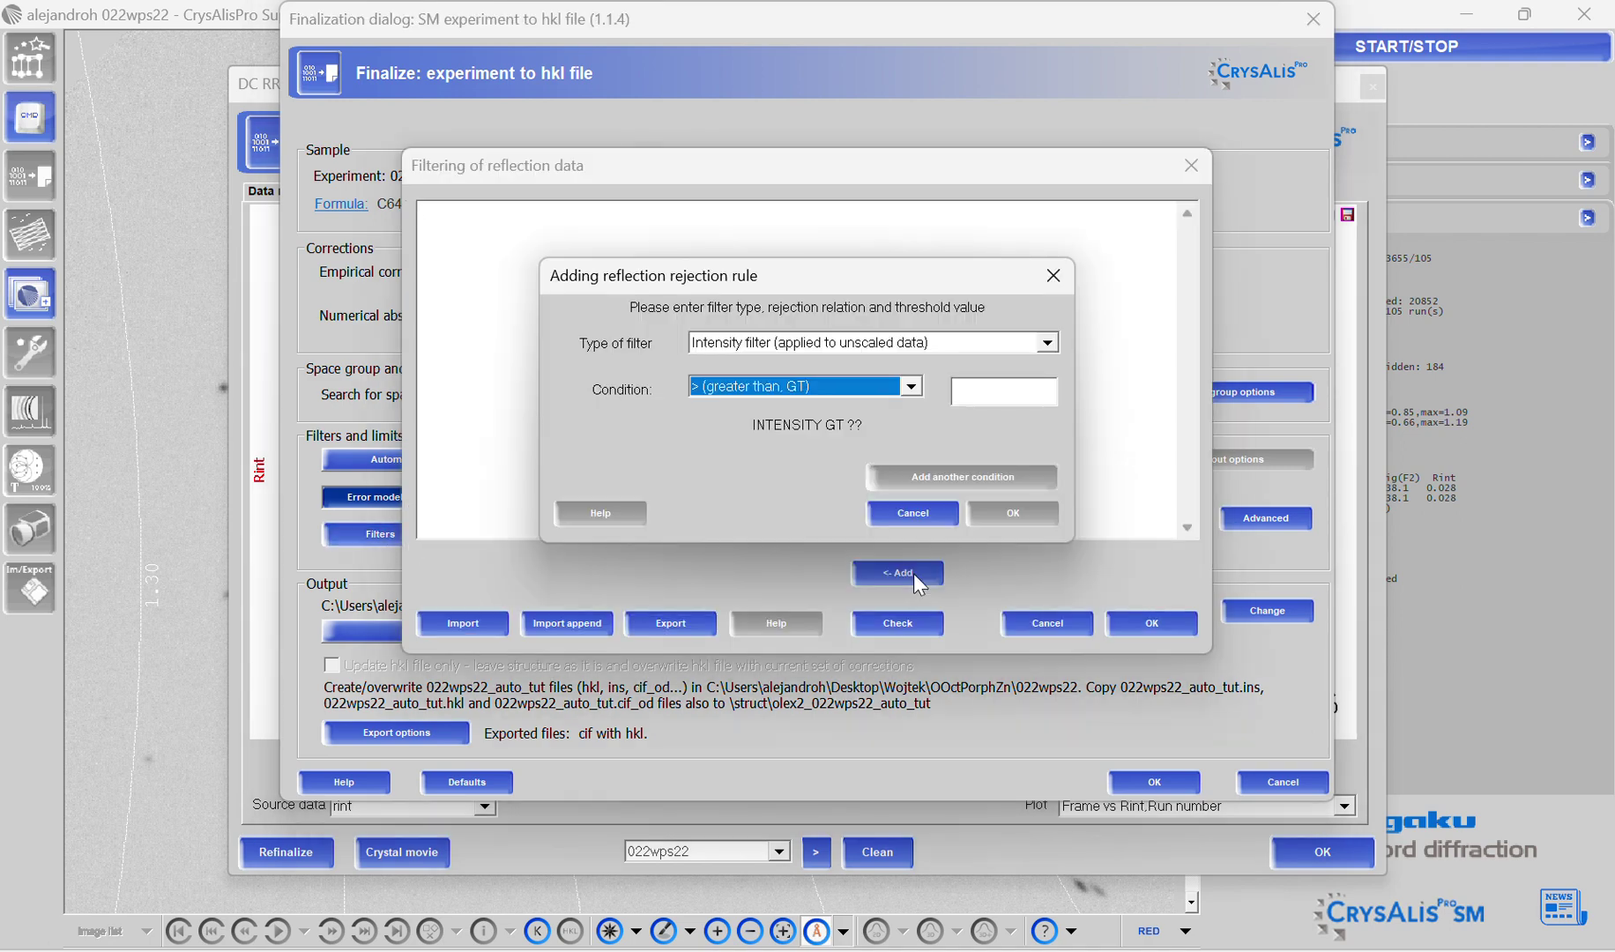
left_click(787, 346)
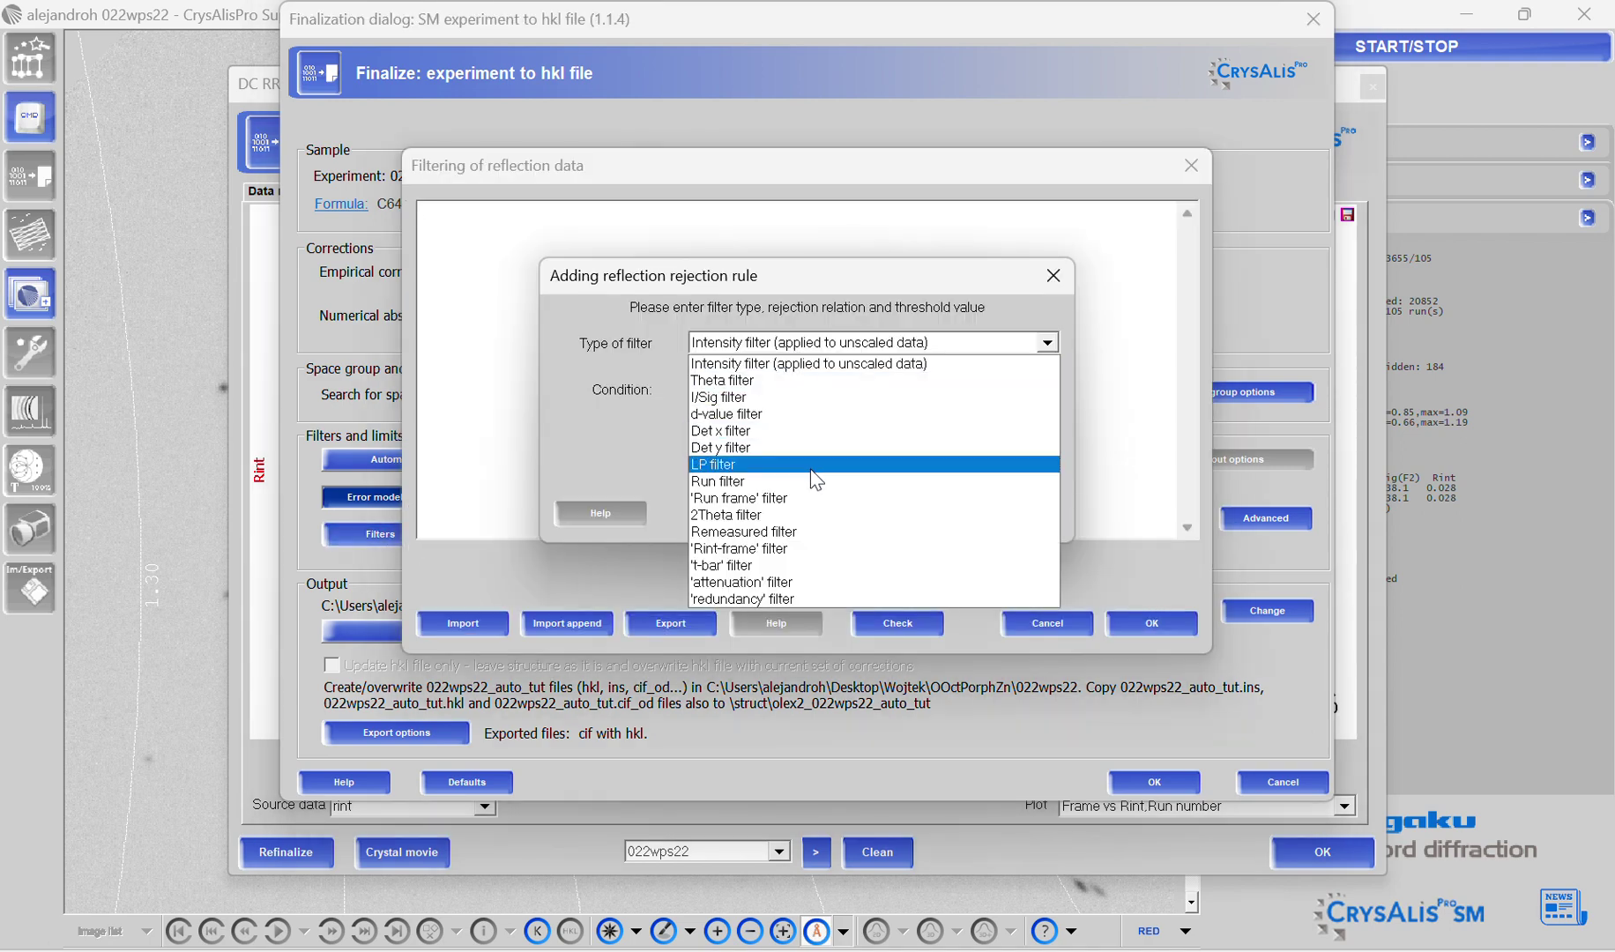
left_click(779, 550)
left_click(1010, 387)
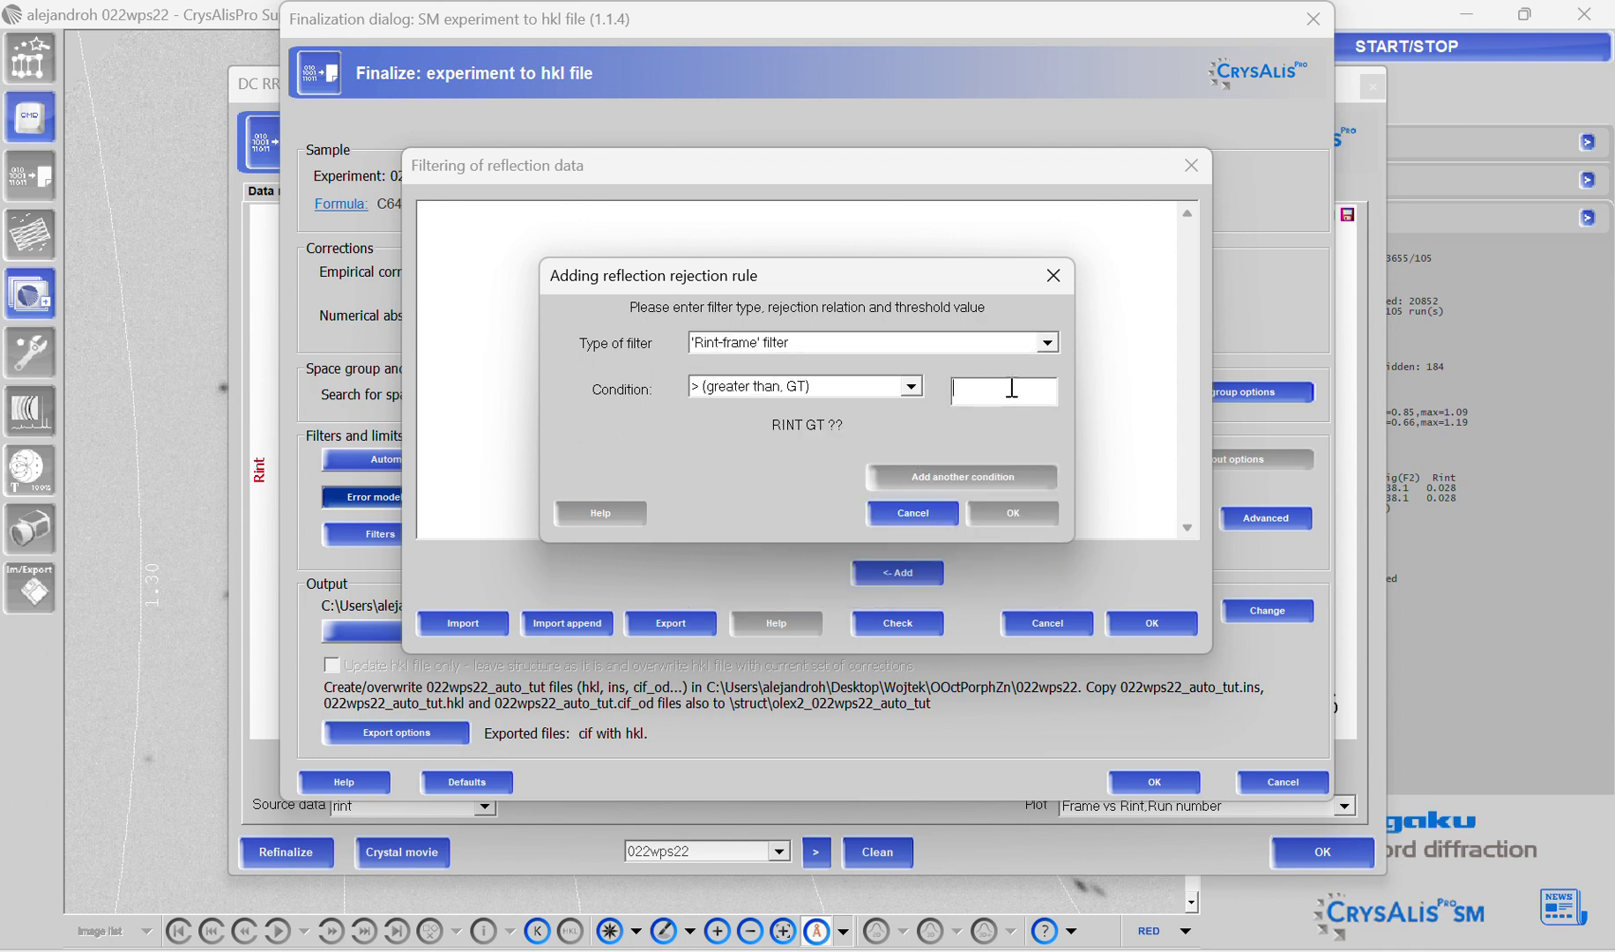
type("0.12")
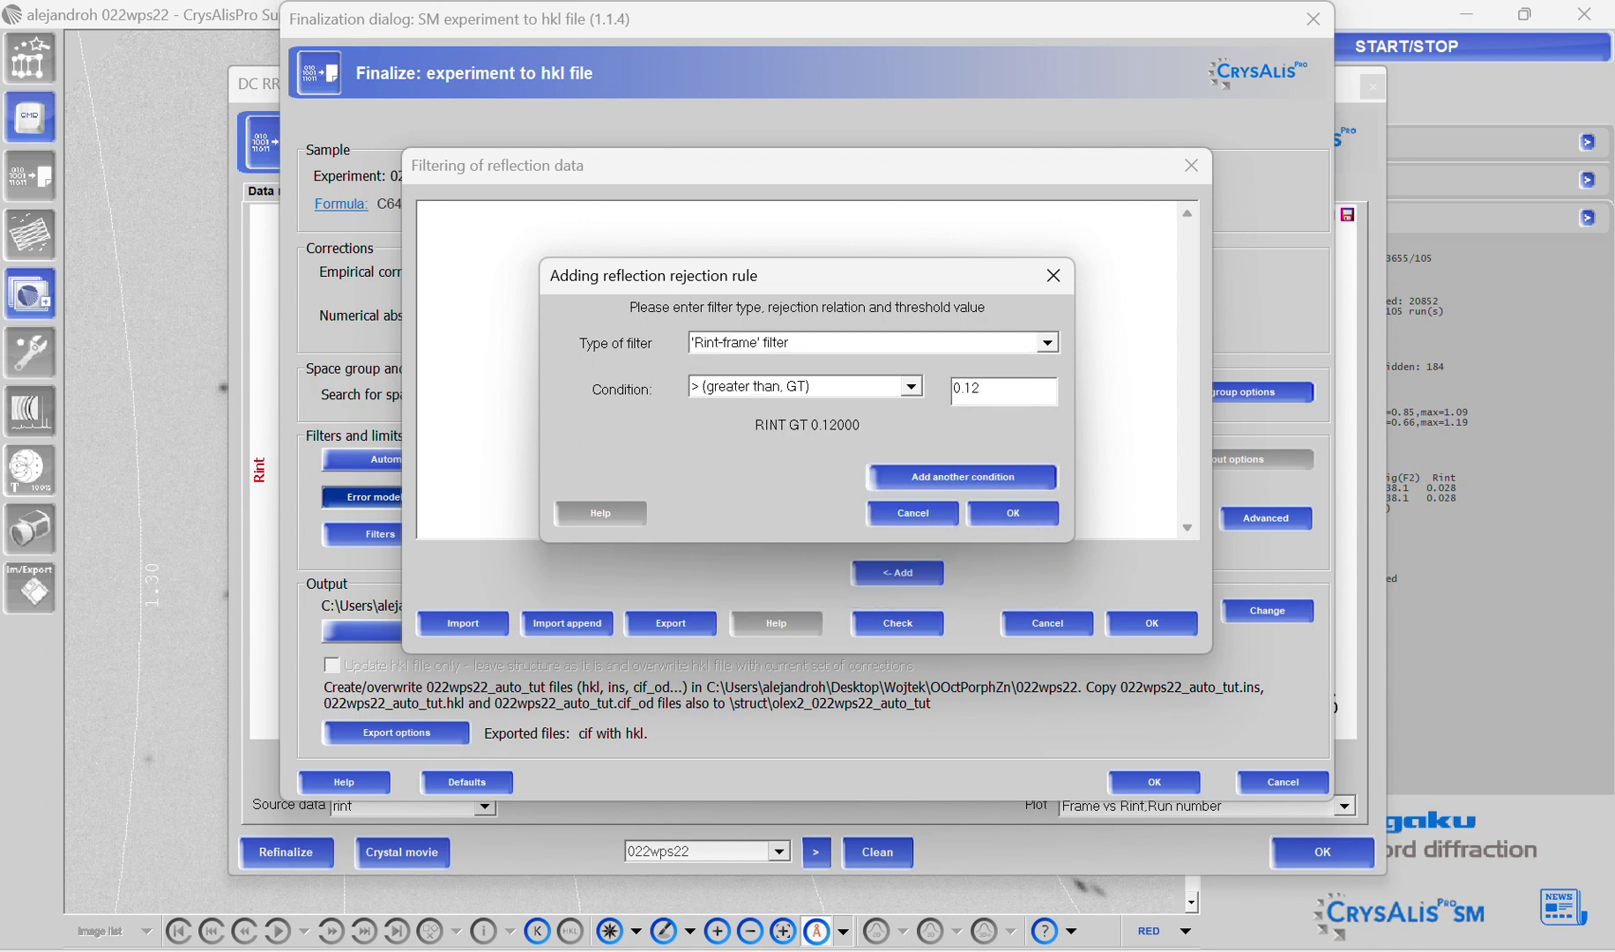
left_click(1013, 513)
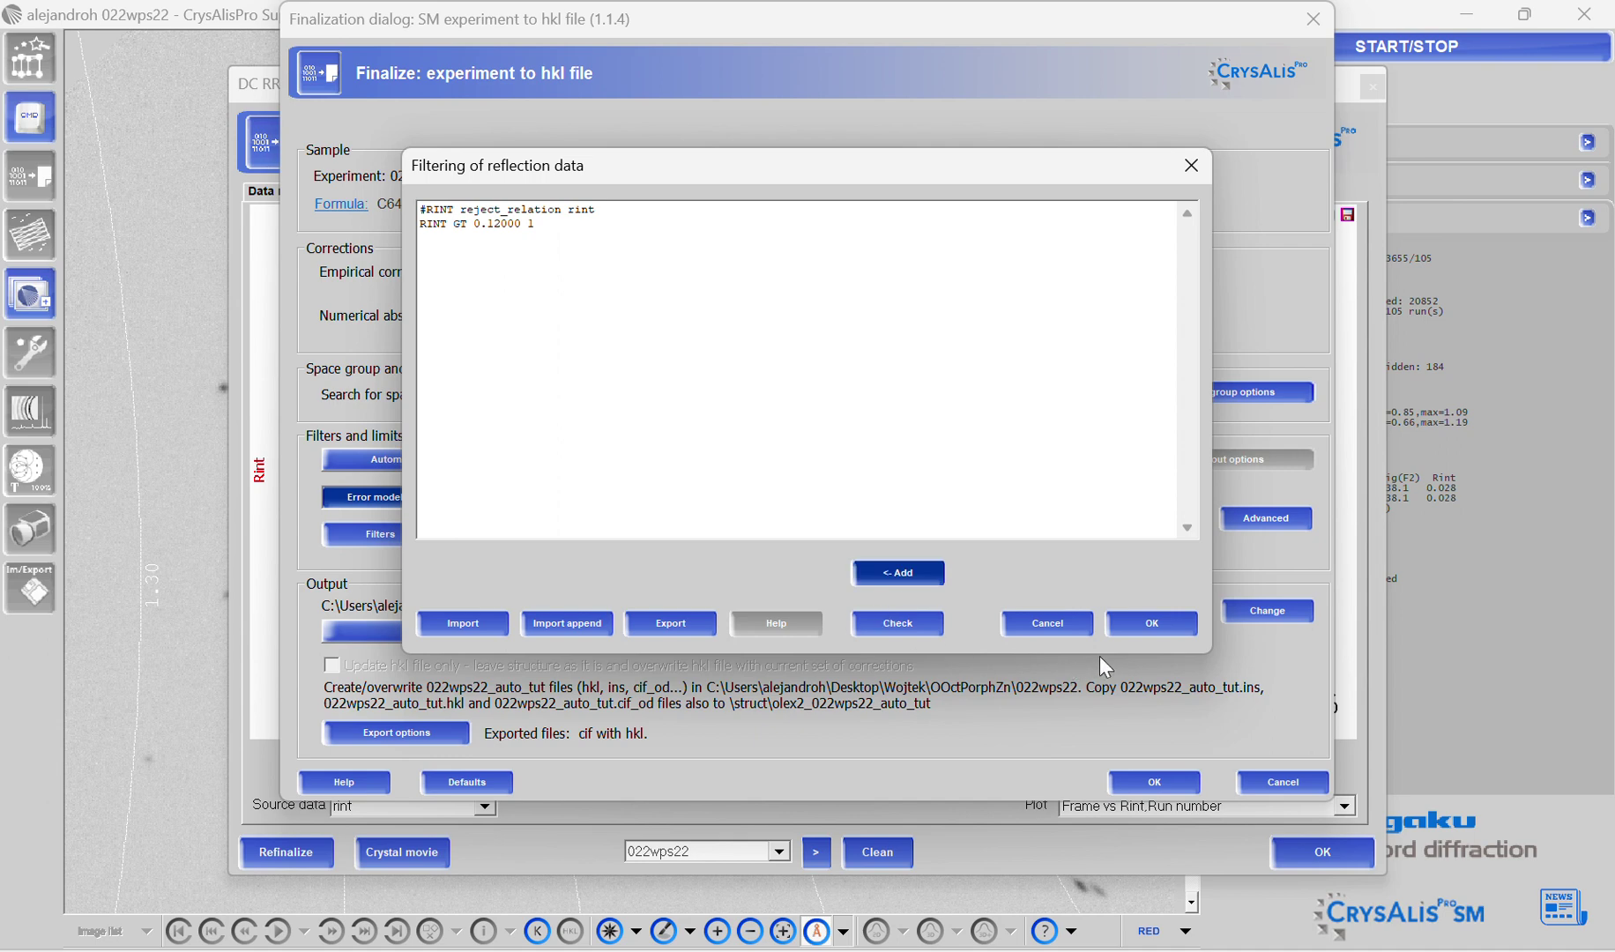
left_click(1153, 623)
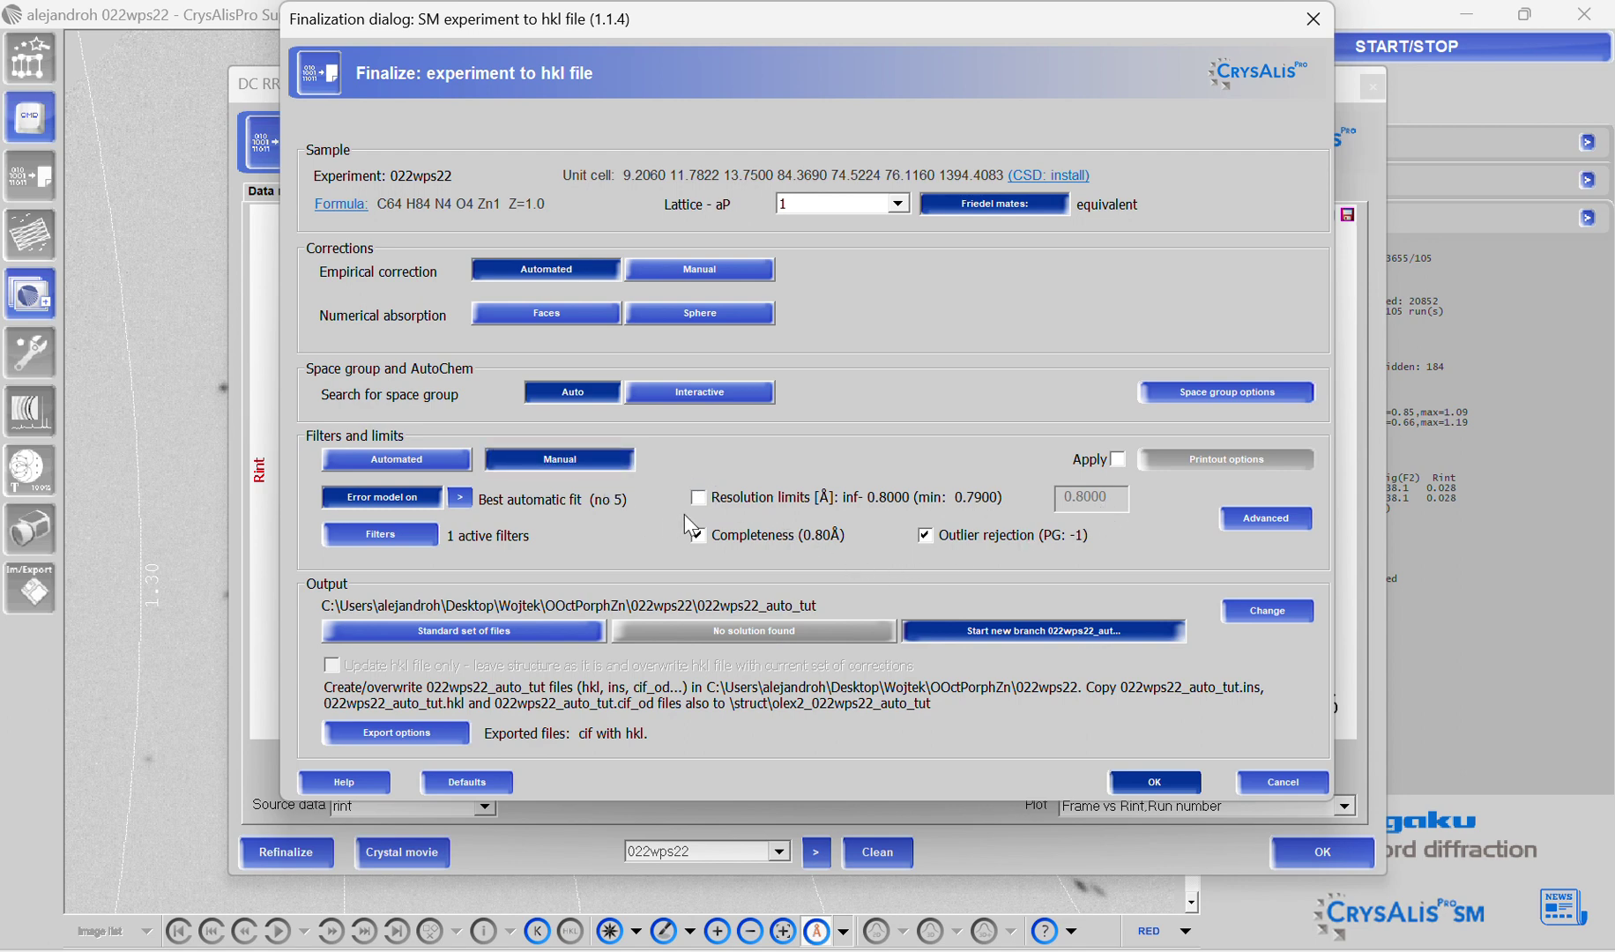
Set the space group search to interactive and run the finalization.
left_click(737, 397)
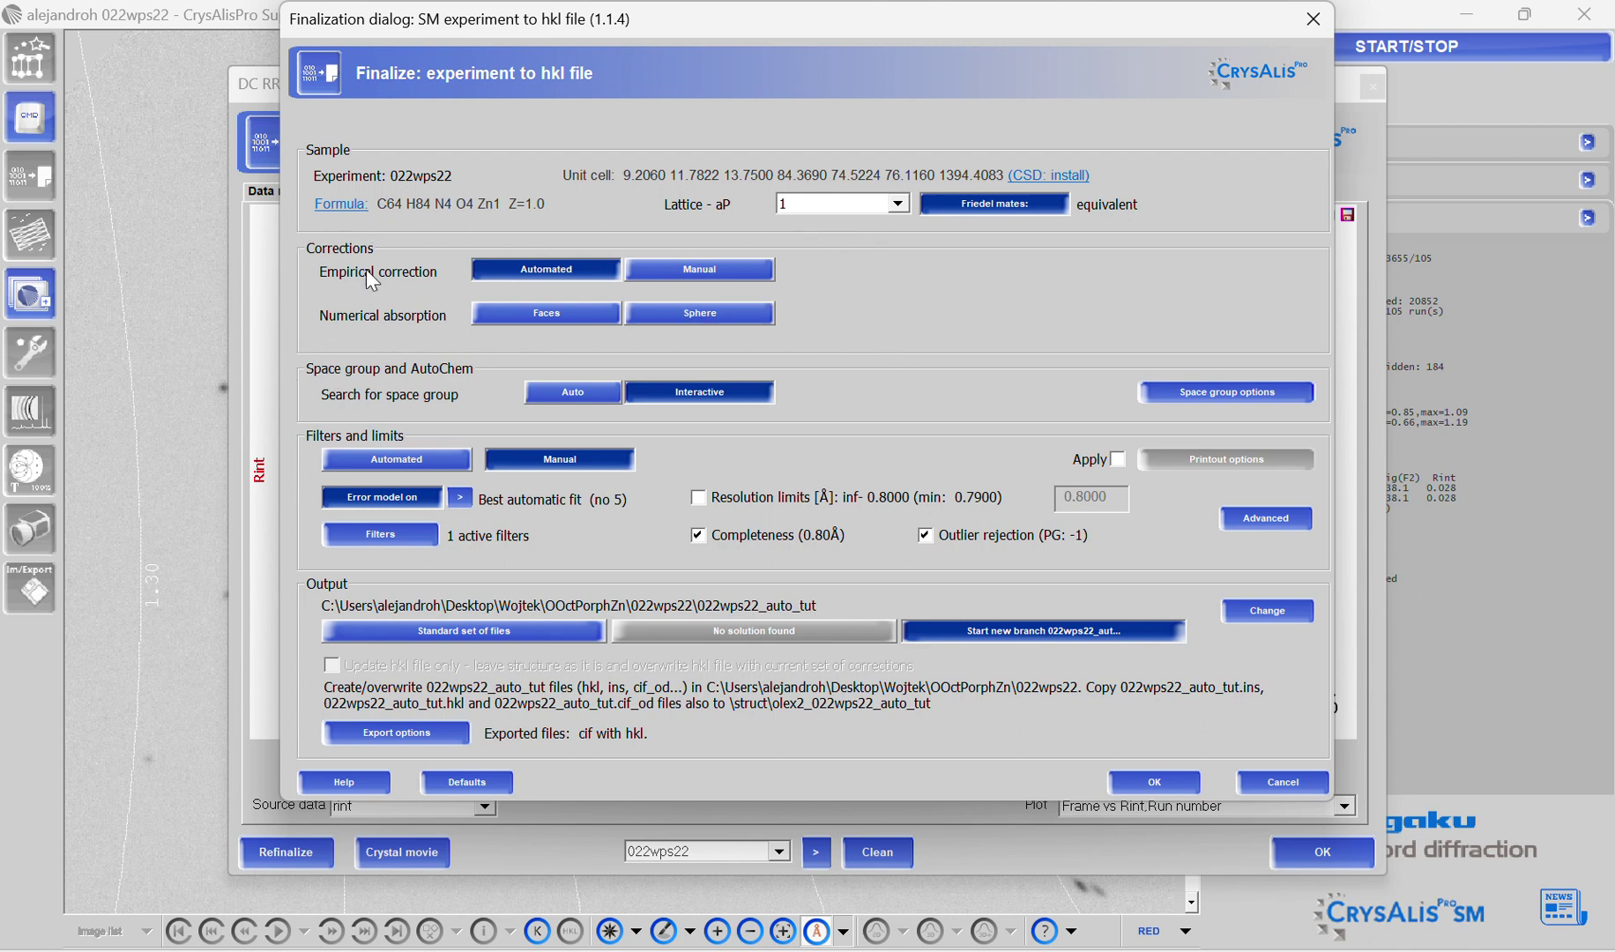
left_click(1155, 782)
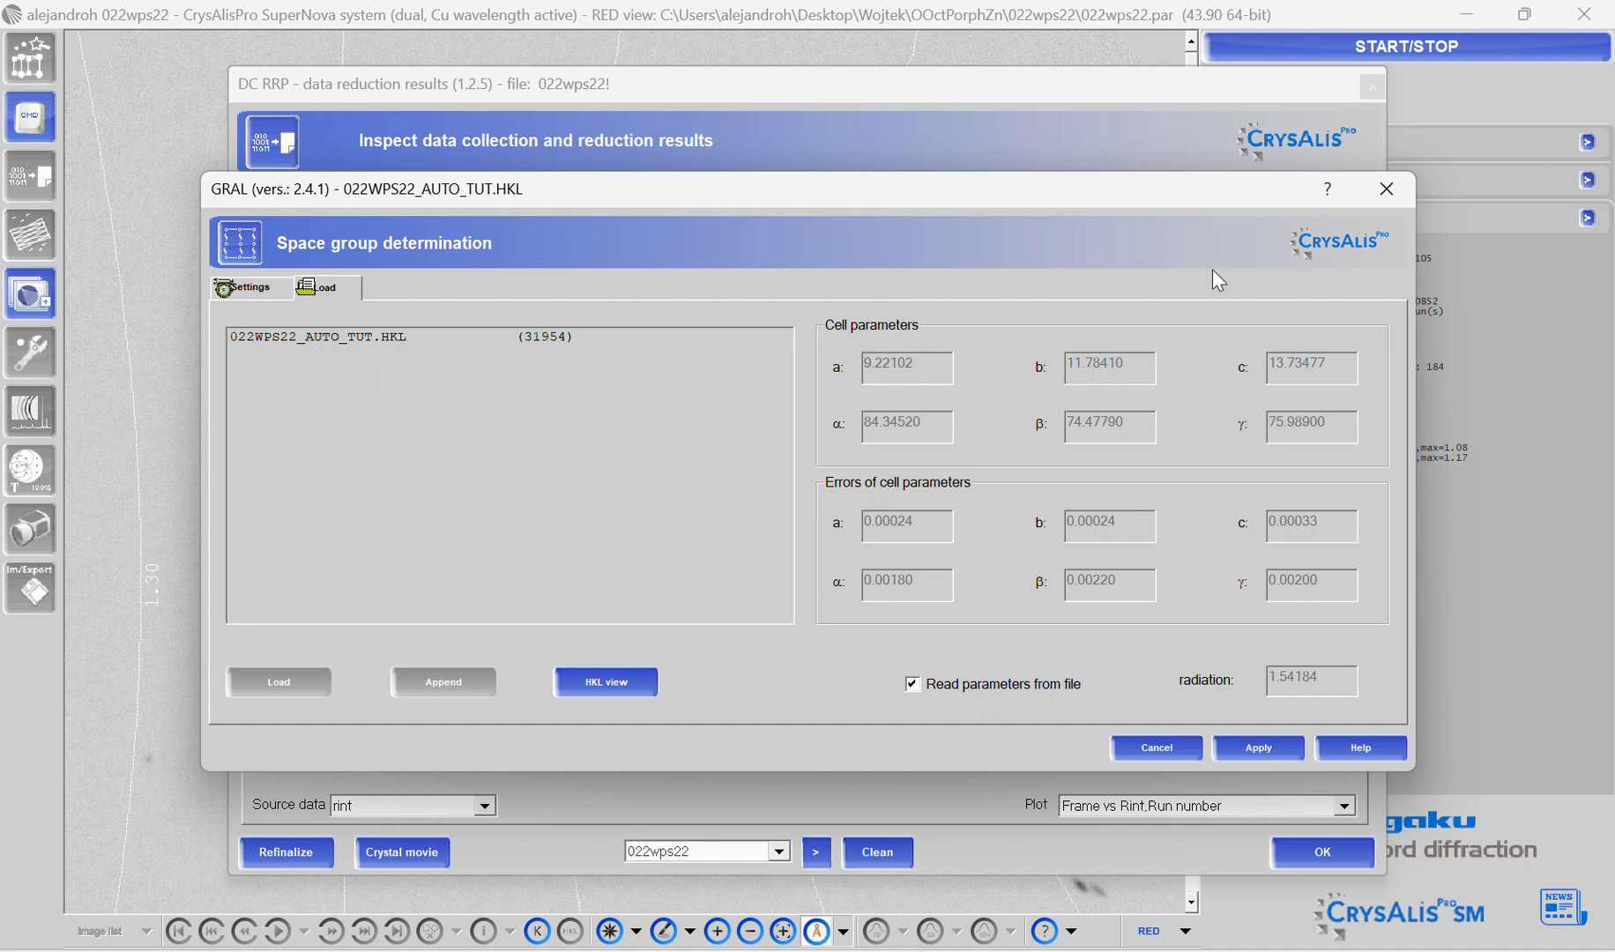
Accept P centering, the Niggli cell, the triclinic P-lattice and the centrosymmetric option, and choose space group P-1.
left_click(1255, 747)
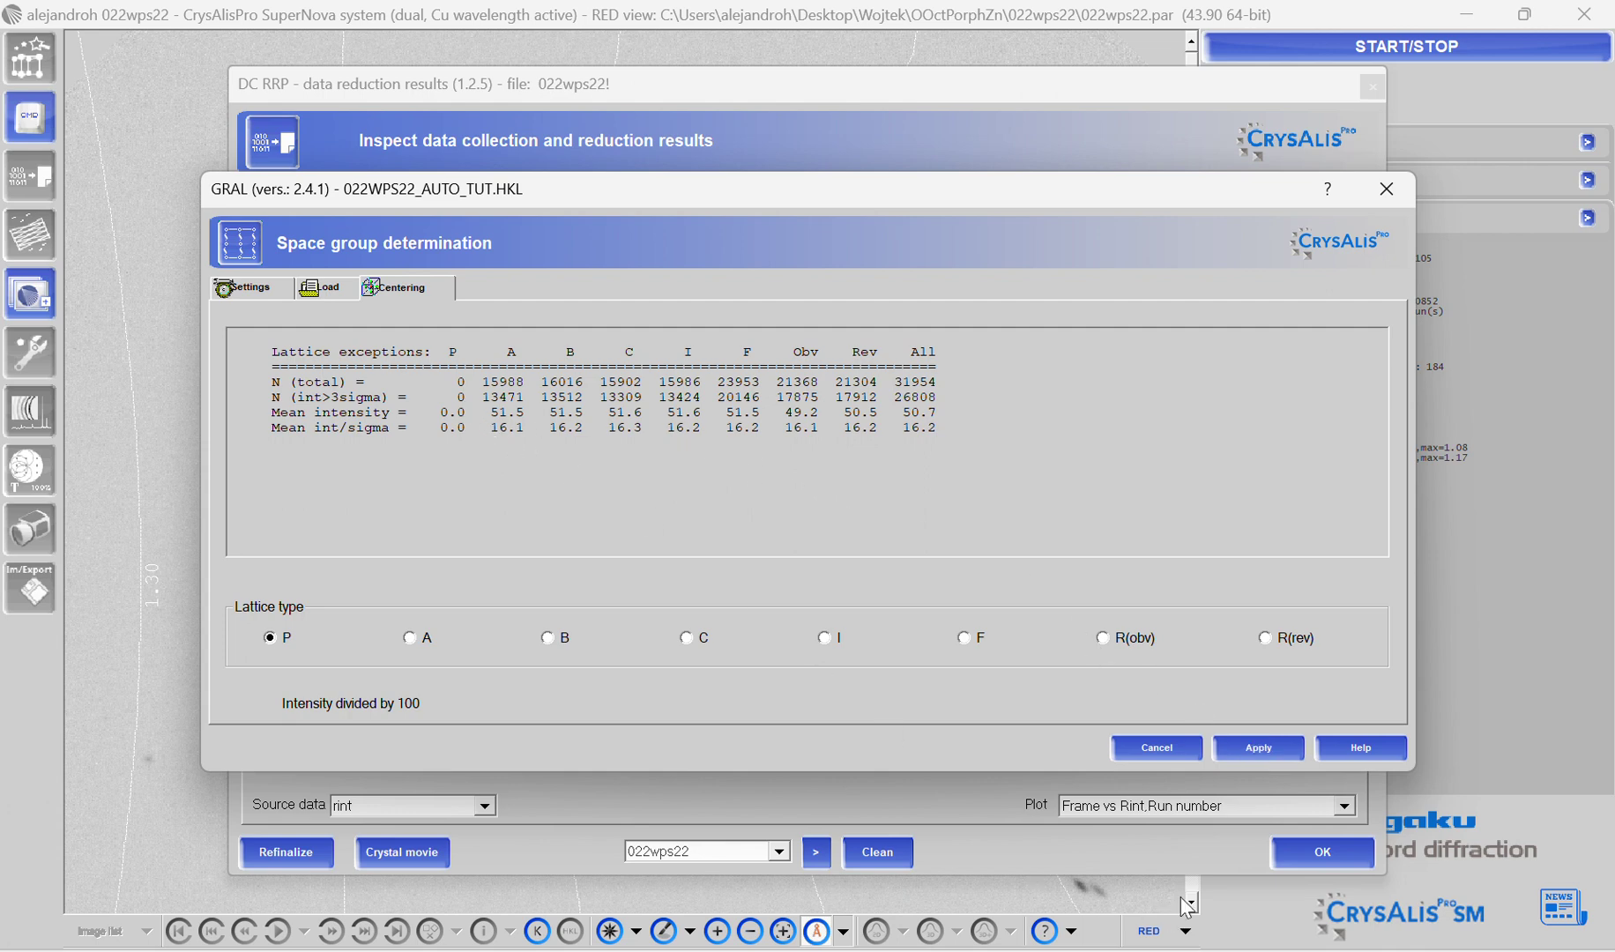
left_click(1275, 743)
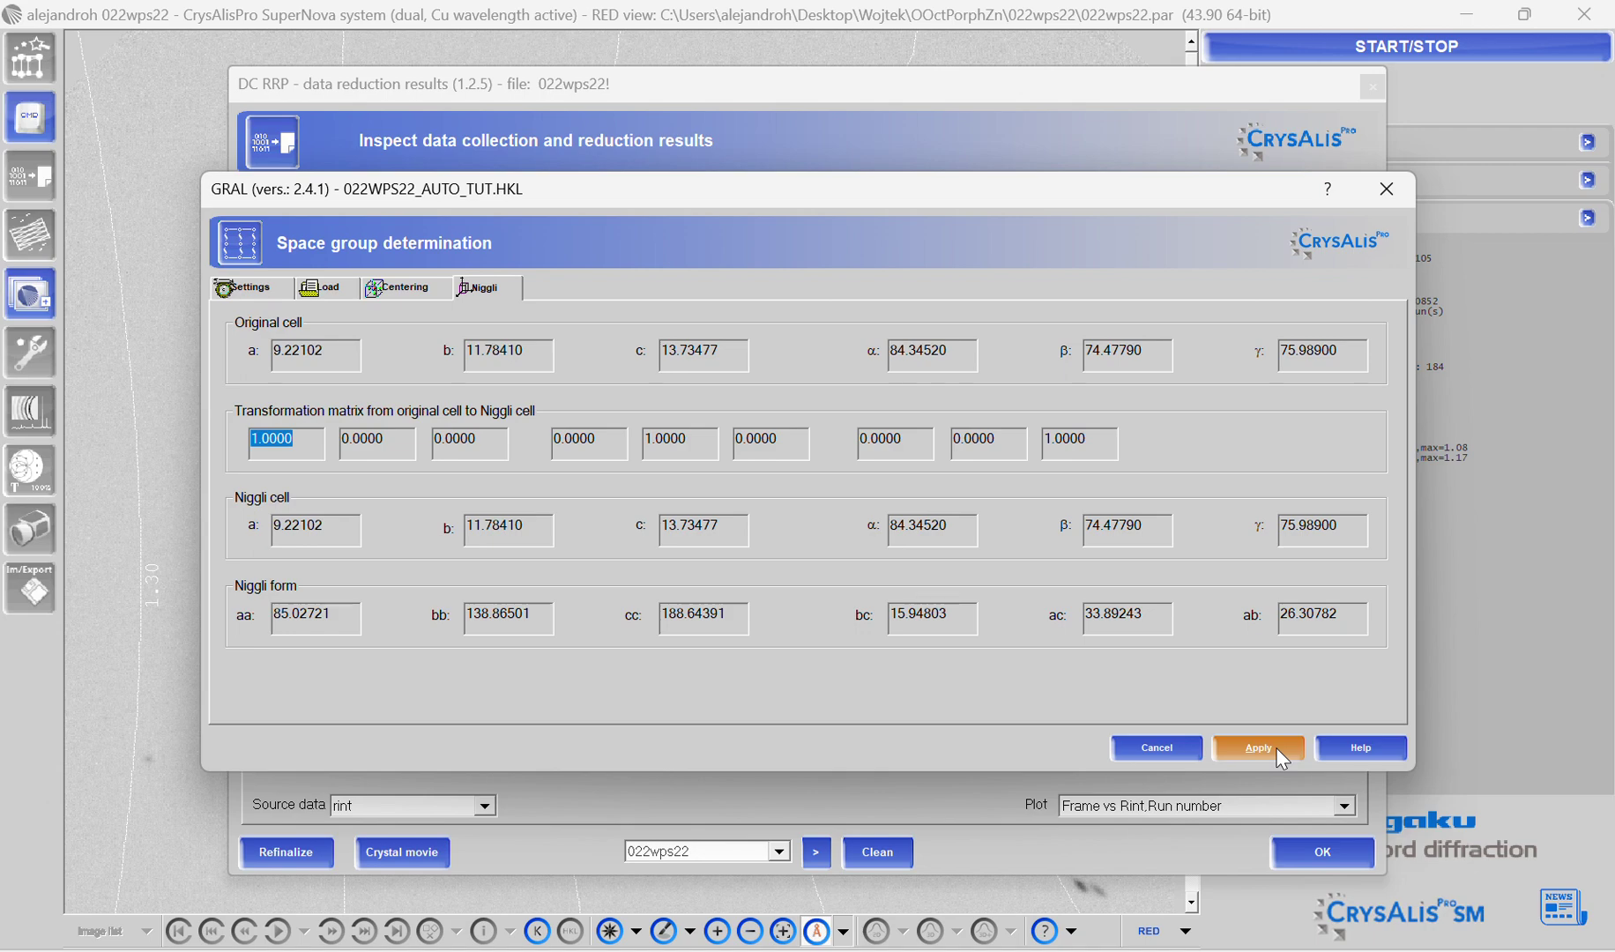
left_click(1276, 747)
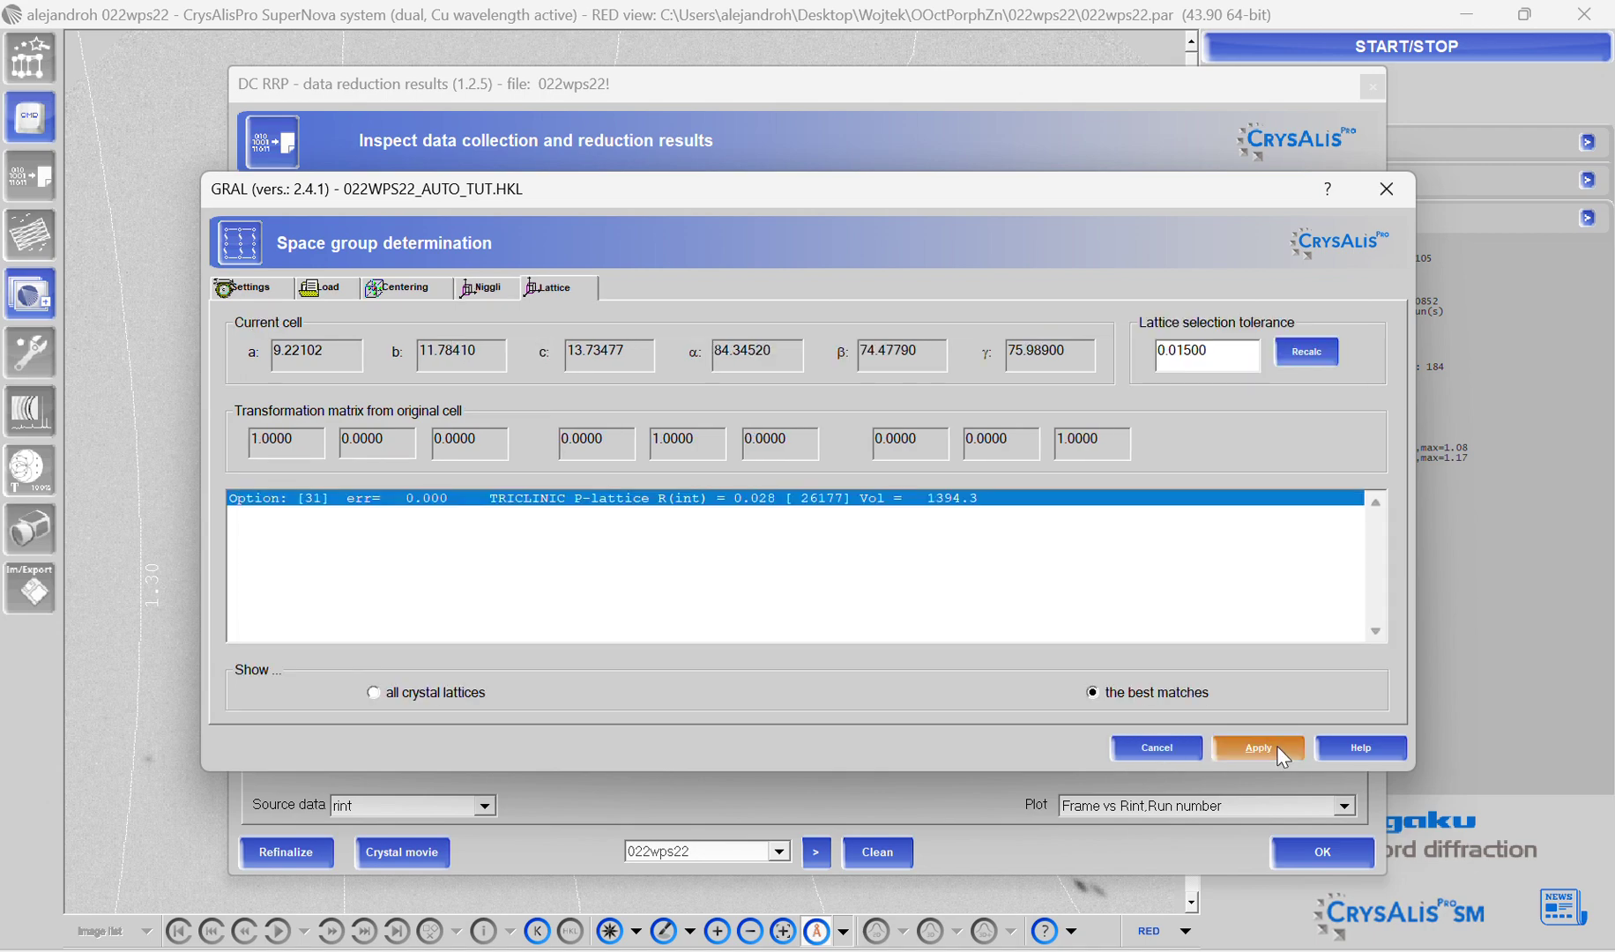
left_click(1276, 746)
left_click(1277, 745)
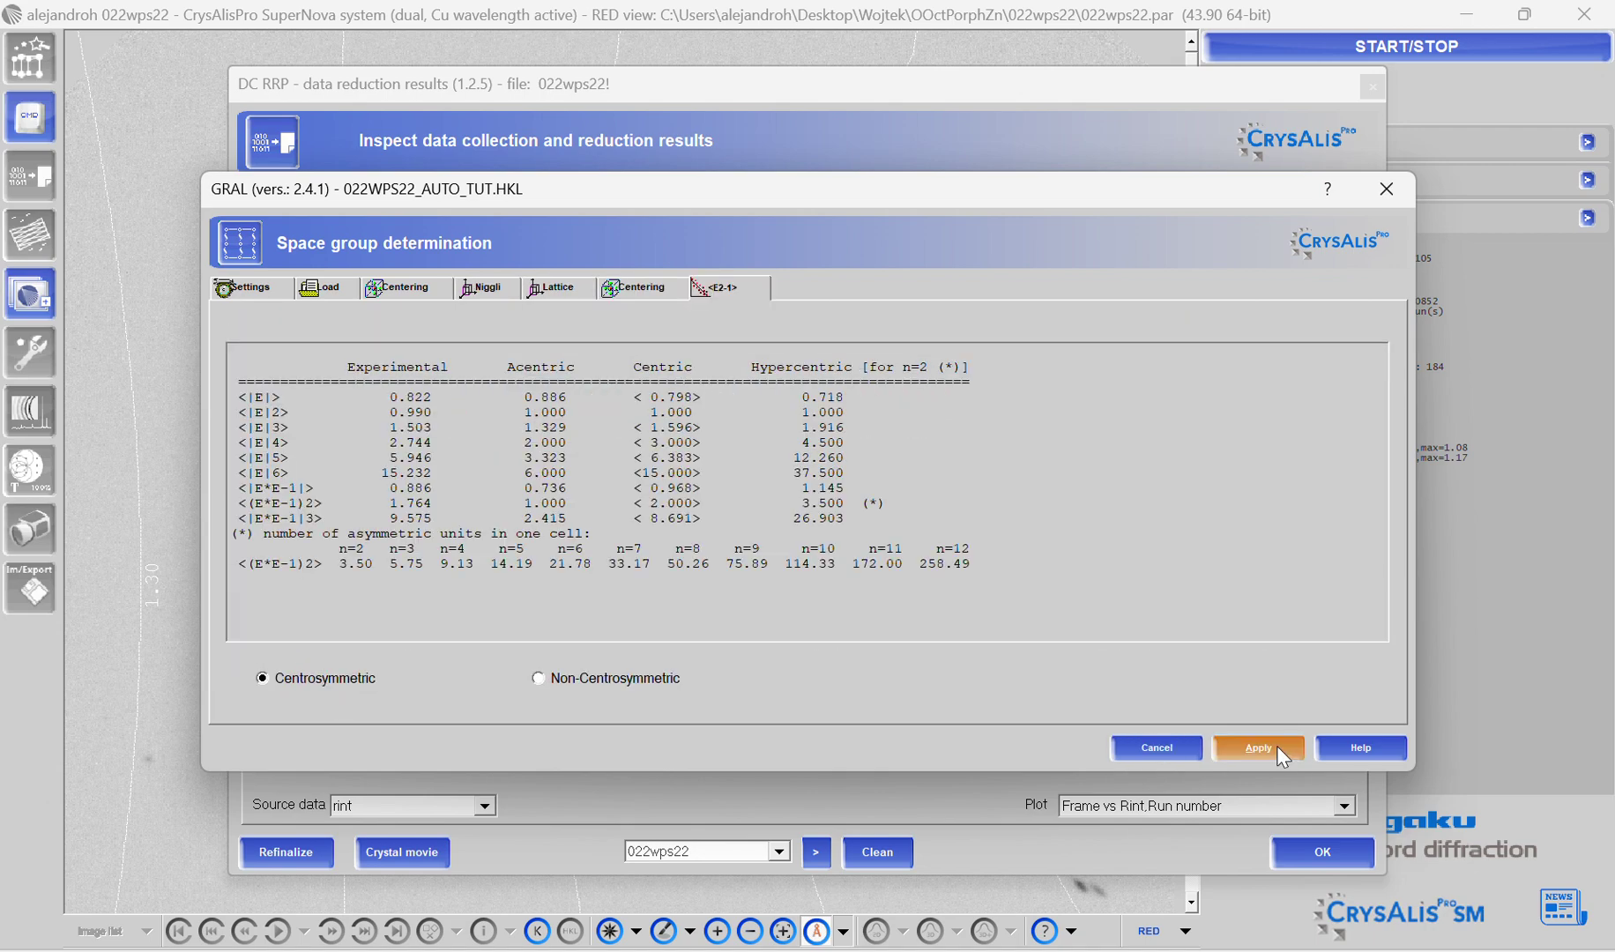
left_click(1276, 745)
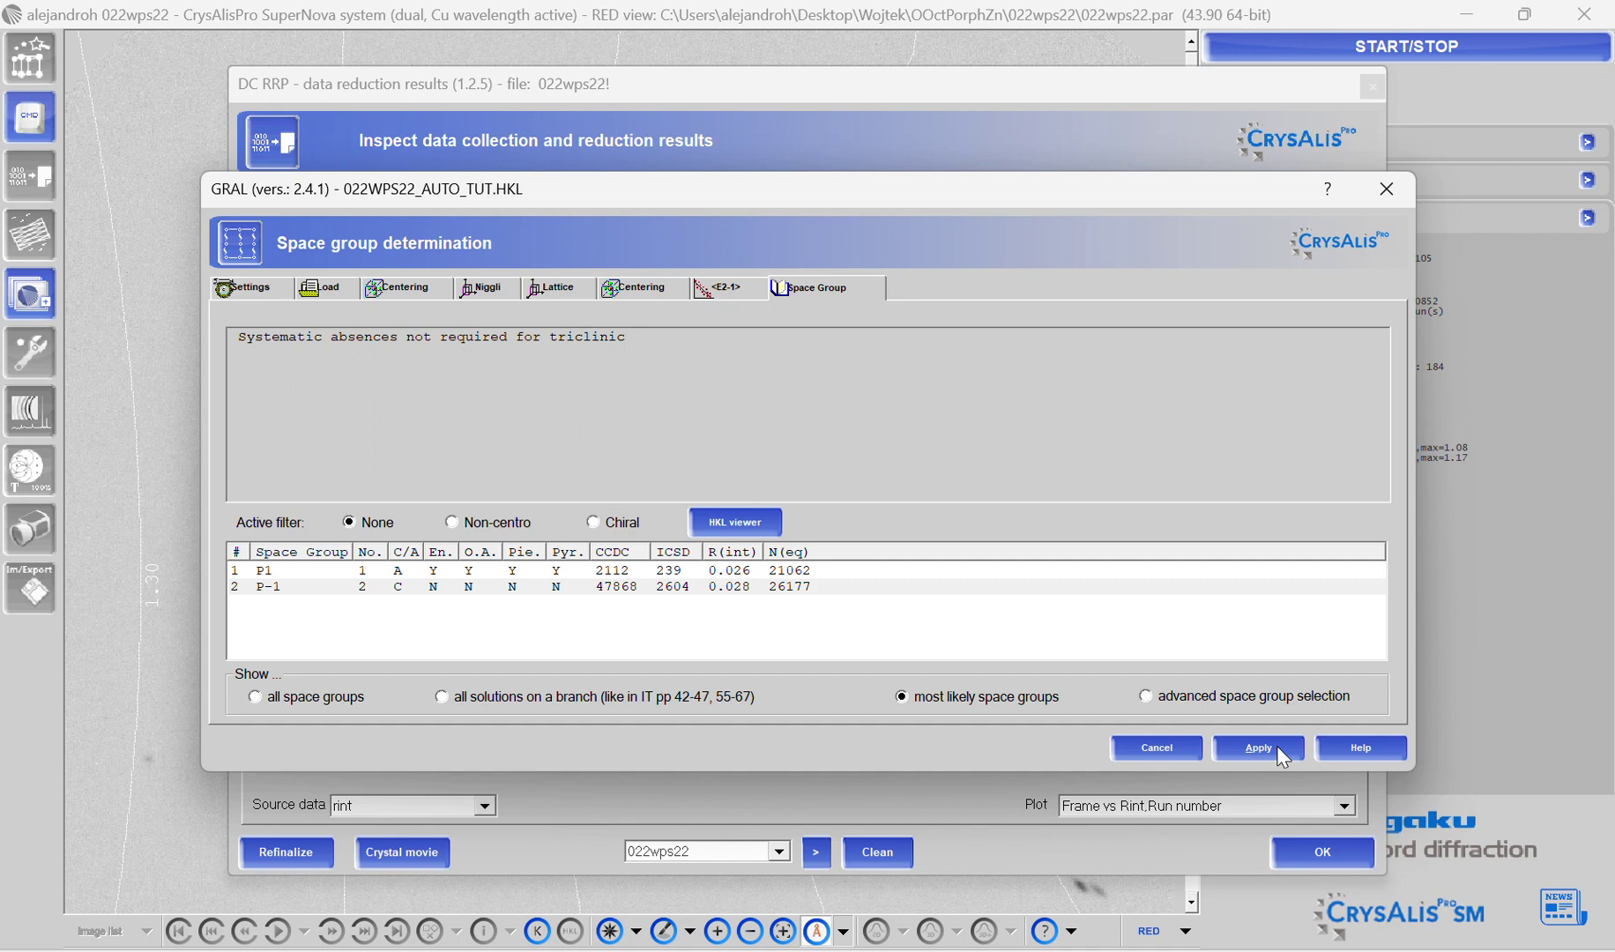
left_click(917, 589)
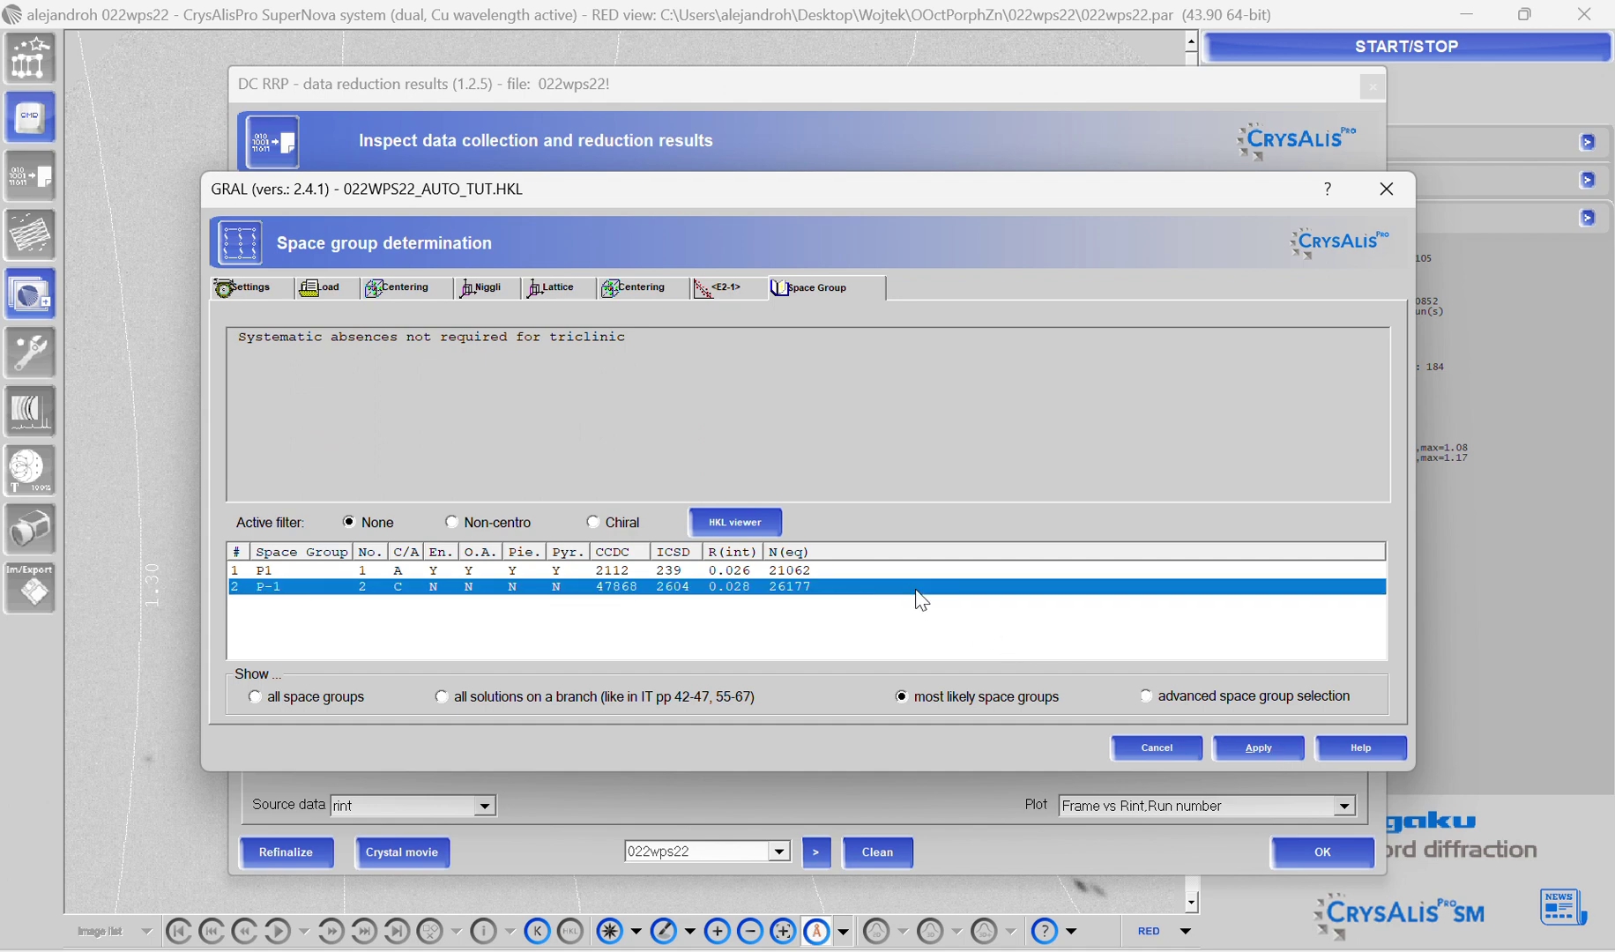
left_click(1266, 744)
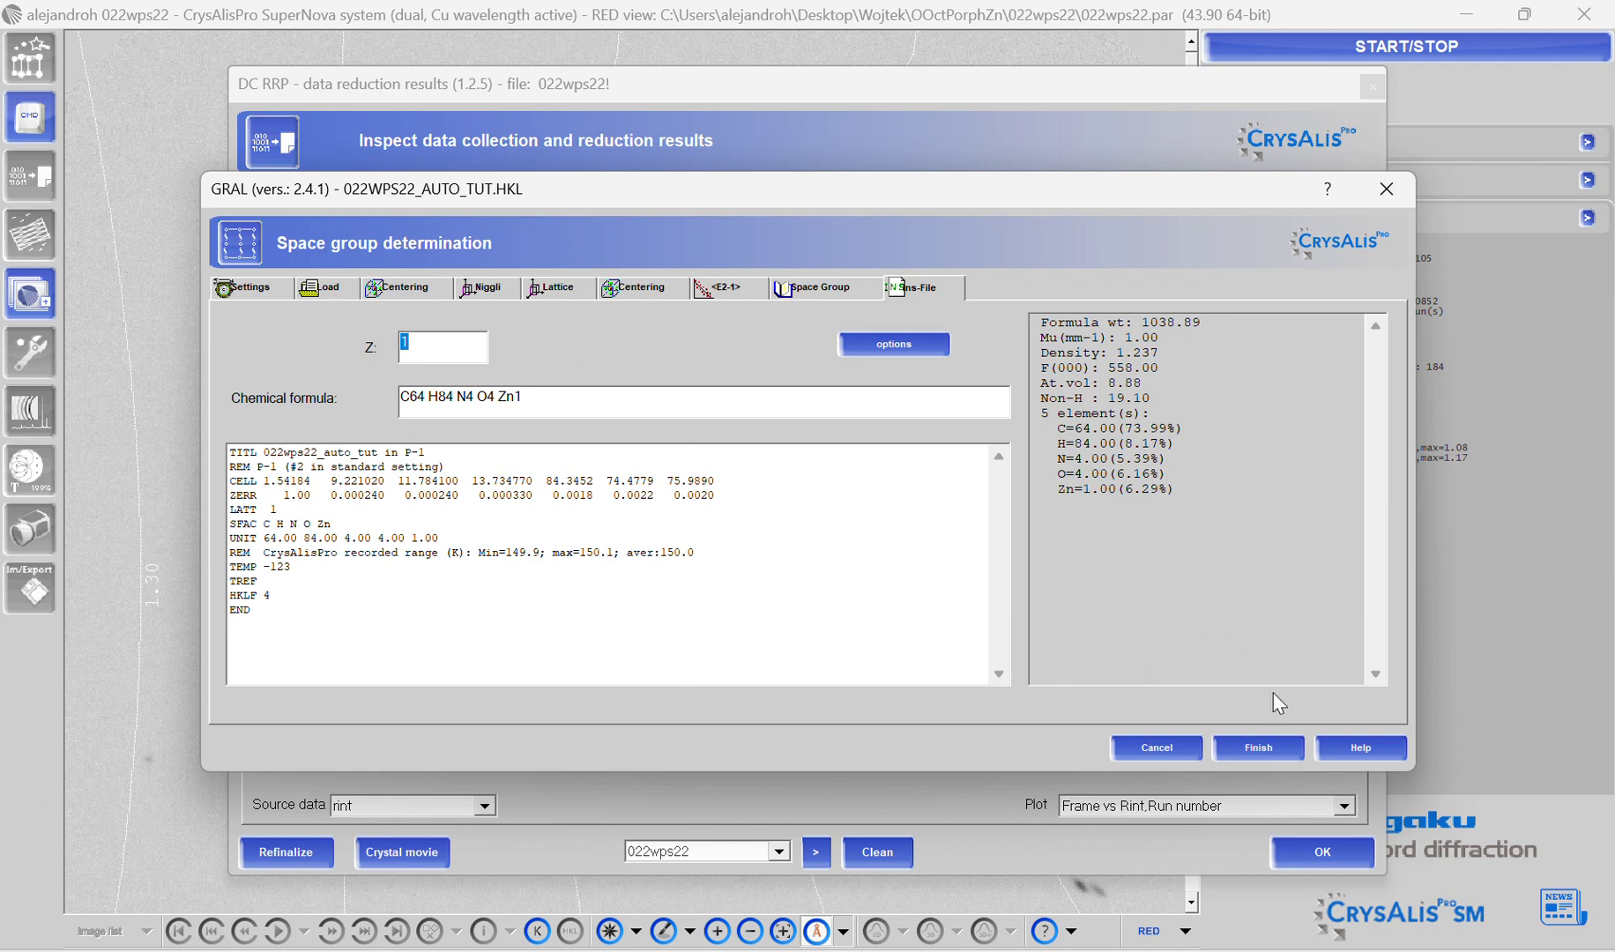
Check the chemical formula for the ins file against the expected composition of the compound.
left_click(545, 401)
left_click_drag(542, 410, 387, 412)
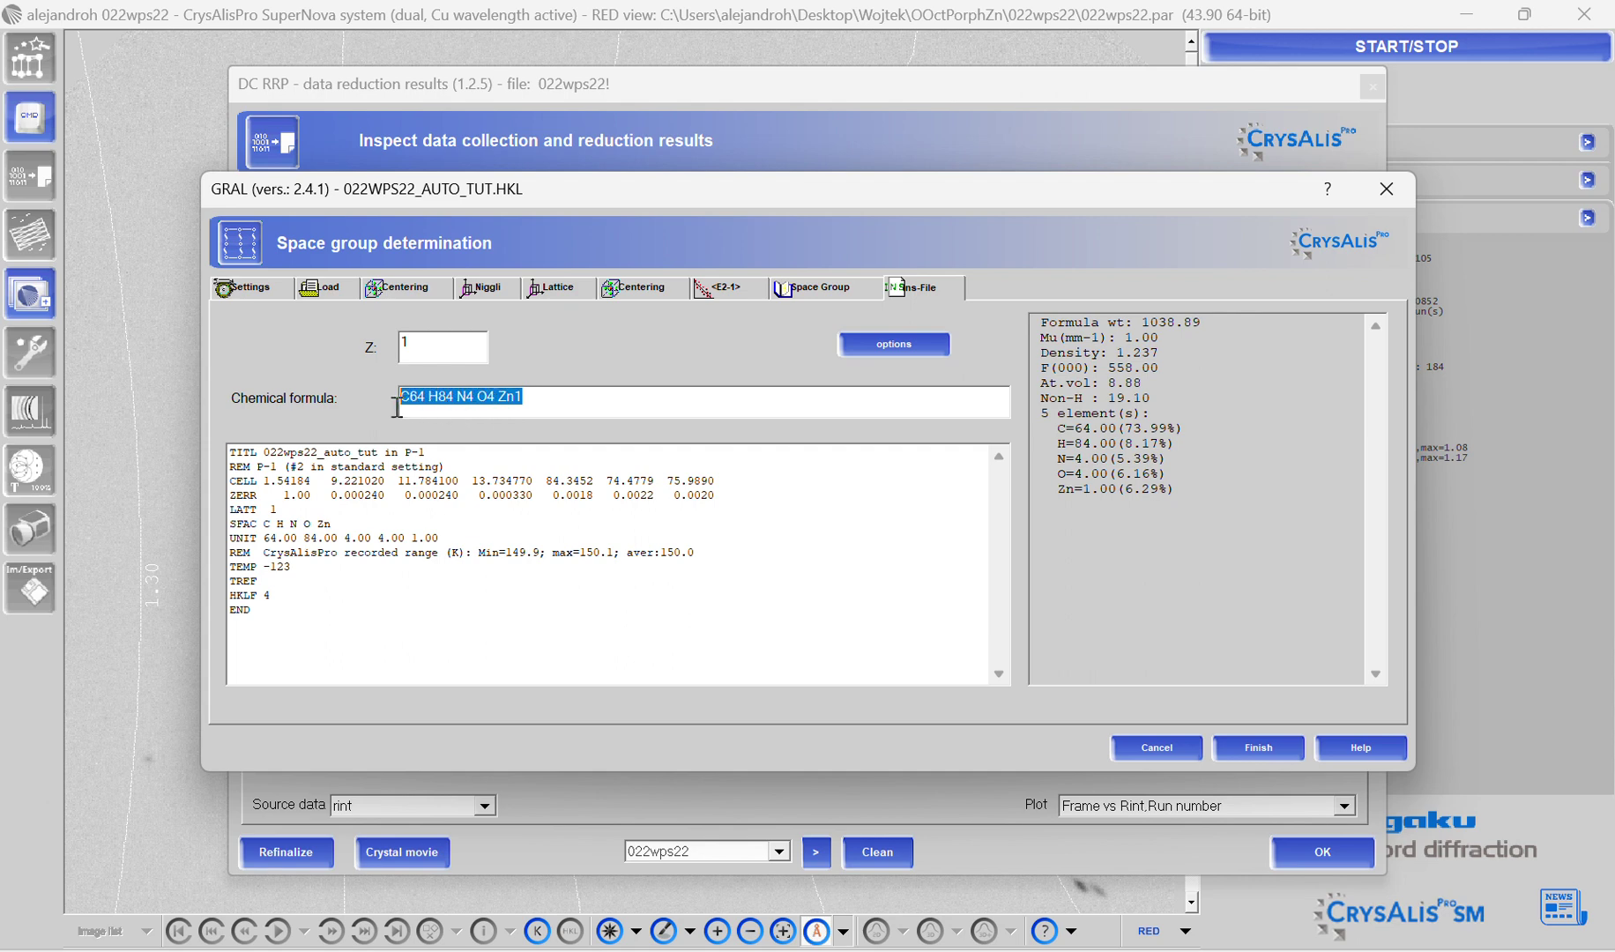
left_click(548, 401)
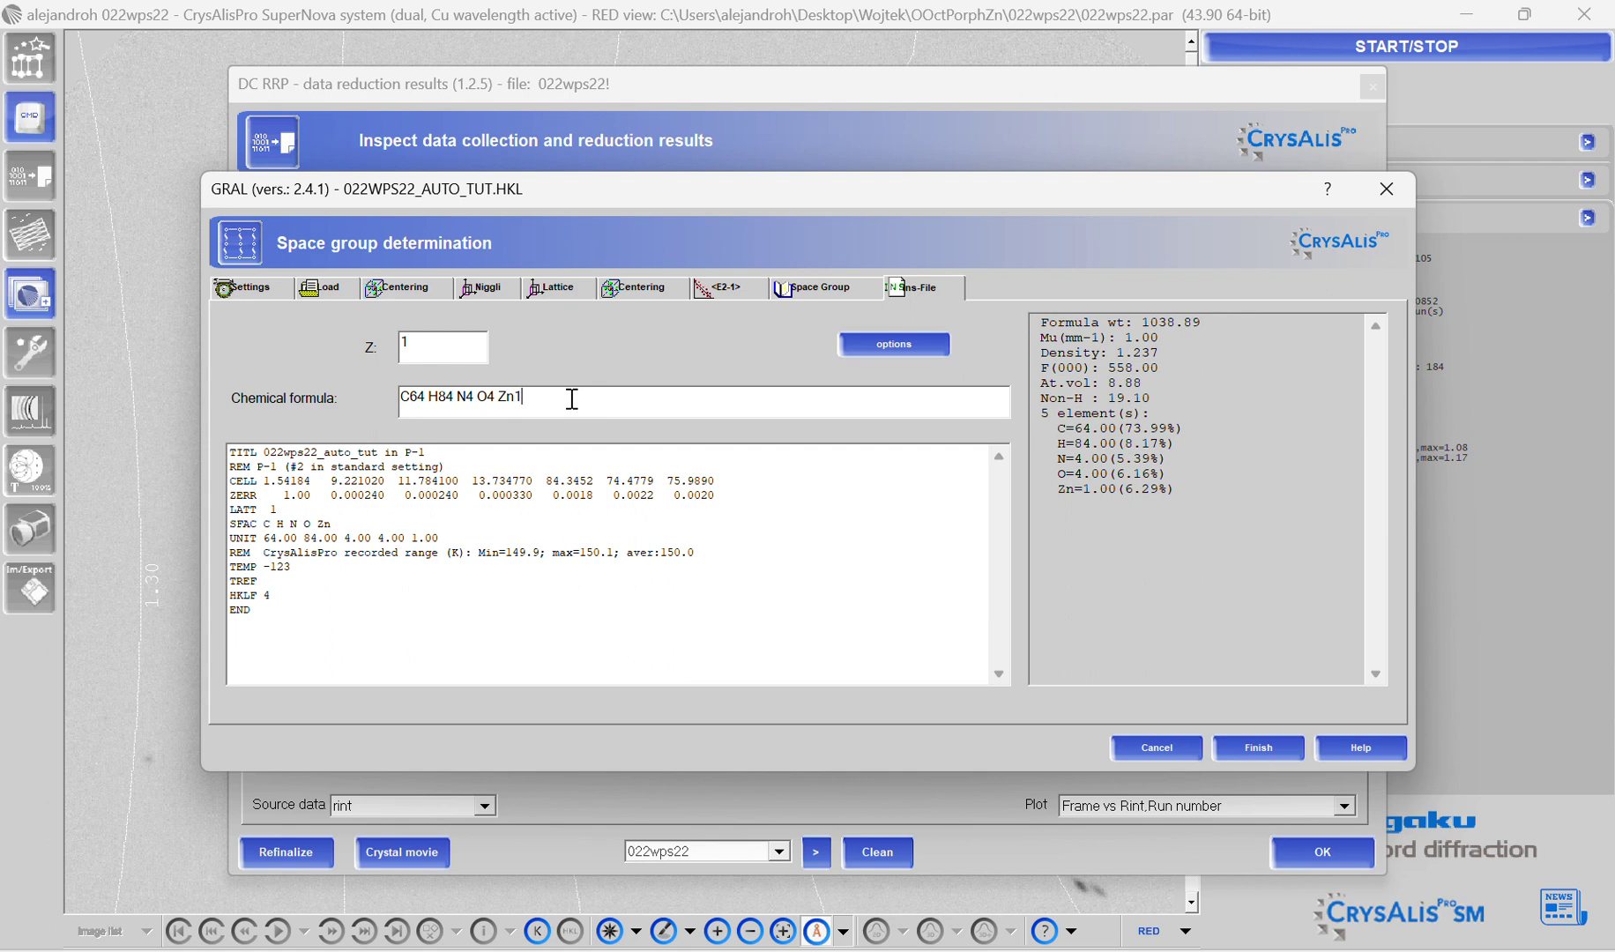
left_click_drag(619, 406, 523, 402)
left_click_drag(418, 397, 426, 396)
left_click(425, 397)
left_click(532, 397)
left_click_drag(533, 398, 416, 397)
left_click(534, 411)
left_click_drag(529, 411, 481, 404)
left_click(523, 403)
left_click_drag(545, 389, 388, 392)
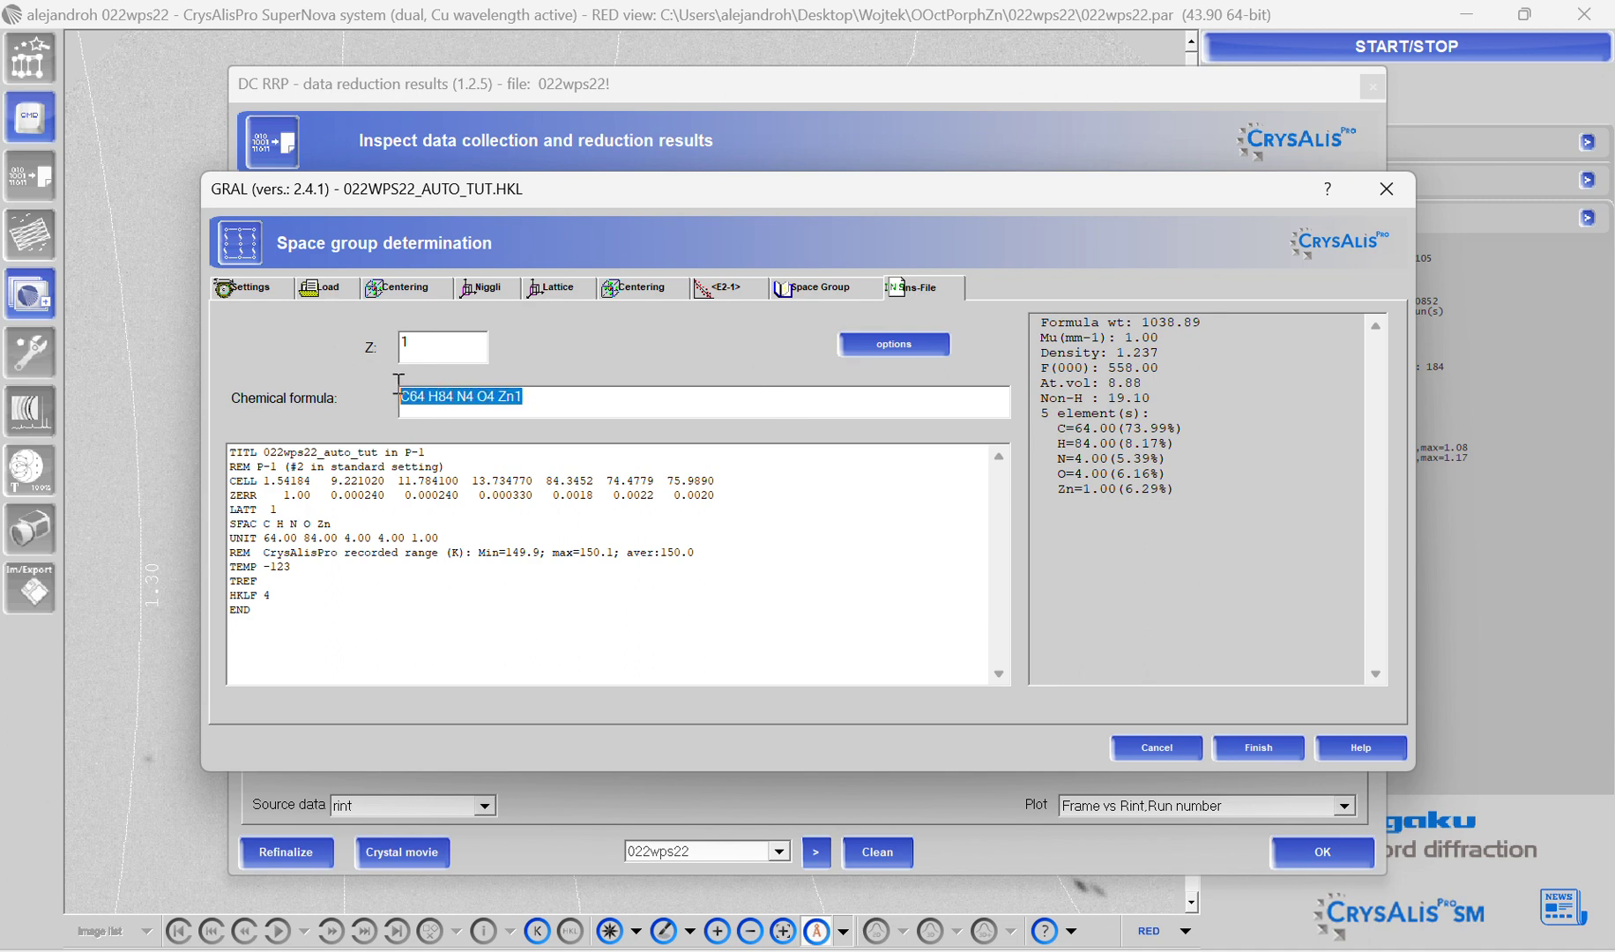
left_click(545, 410)
mouse_move(545, 410)
left_mouse_down()
mouse_move(410, 394)
mouse_move(547, 429)
left_mouse_up()
left_click(583, 411)
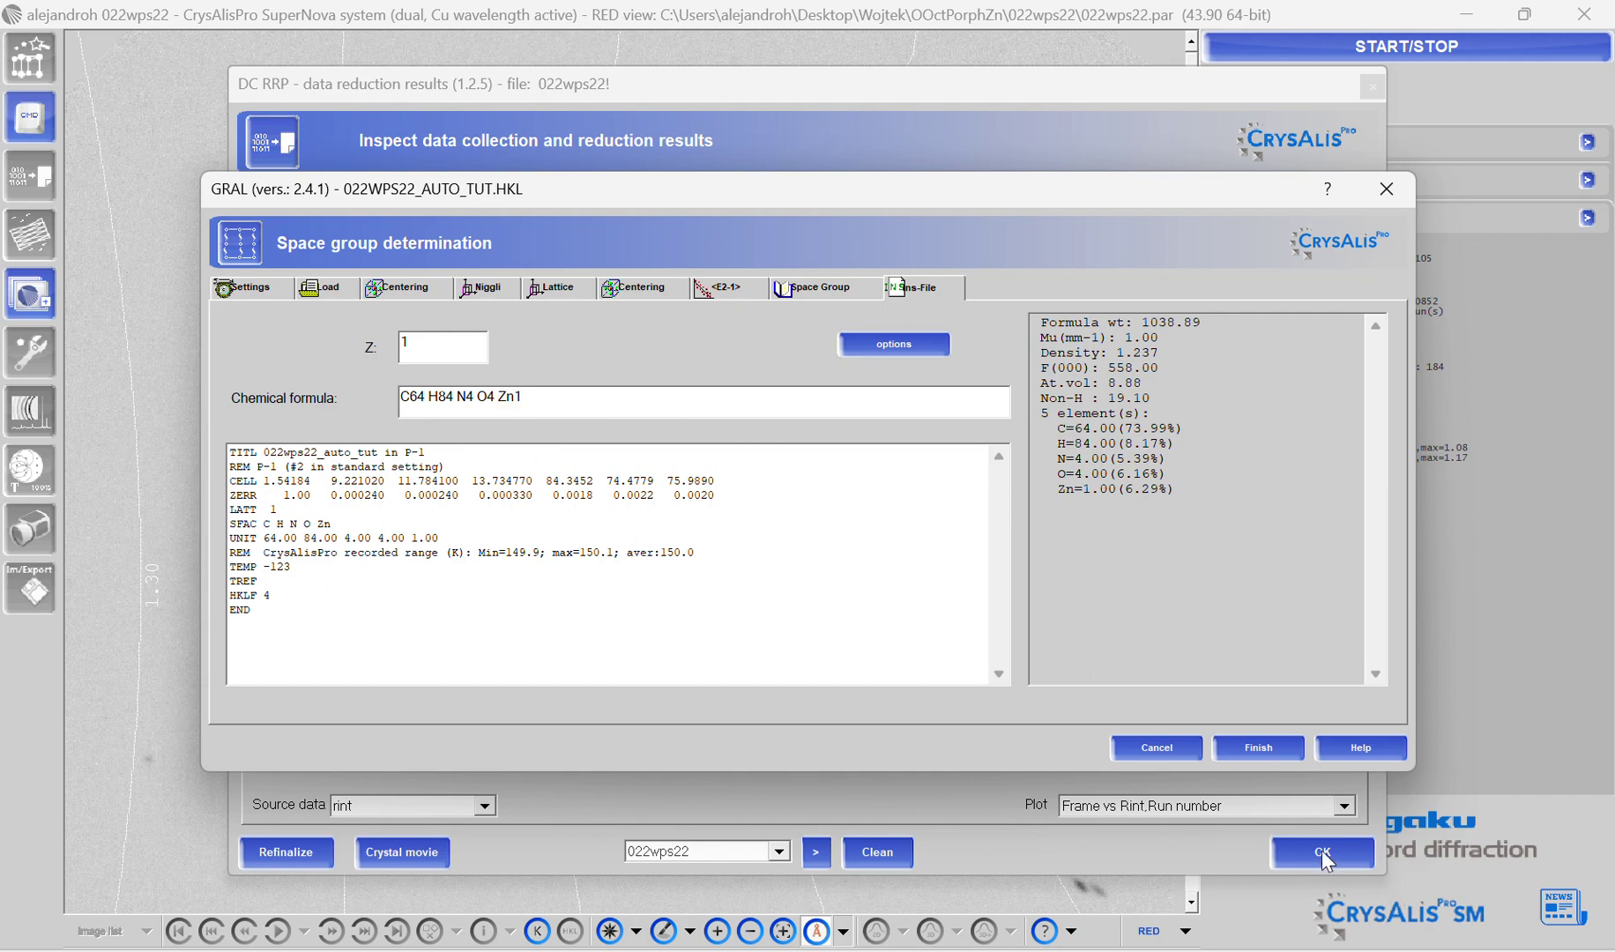
Finish the space group determination and close the data reduction results.
left_click(1256, 745)
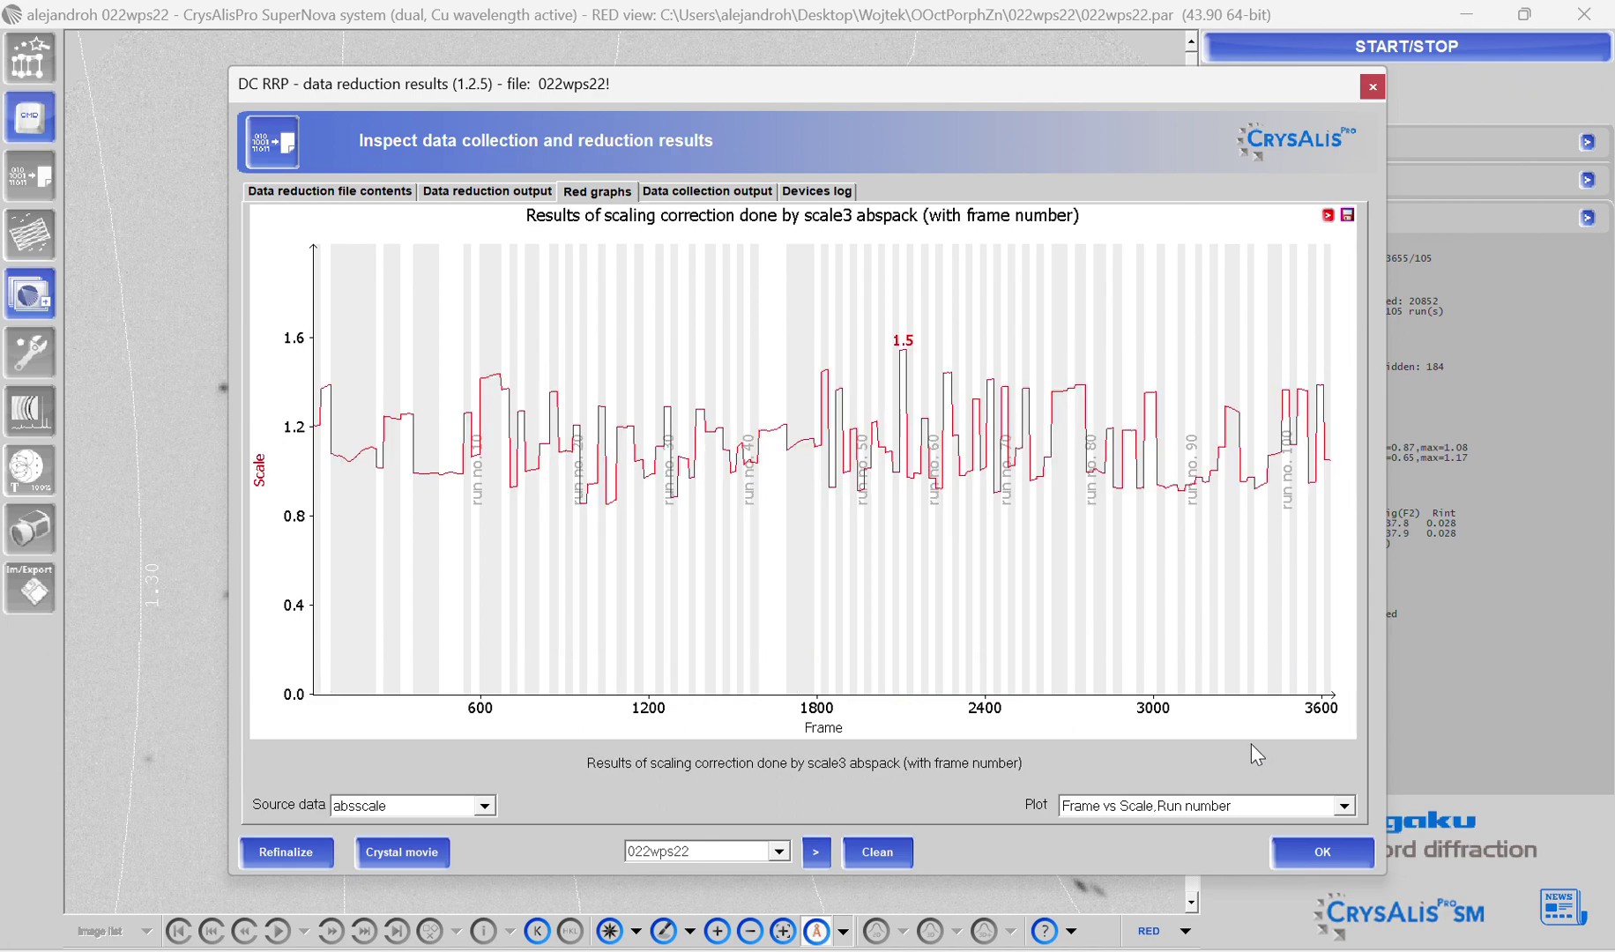
left_click(1367, 92)
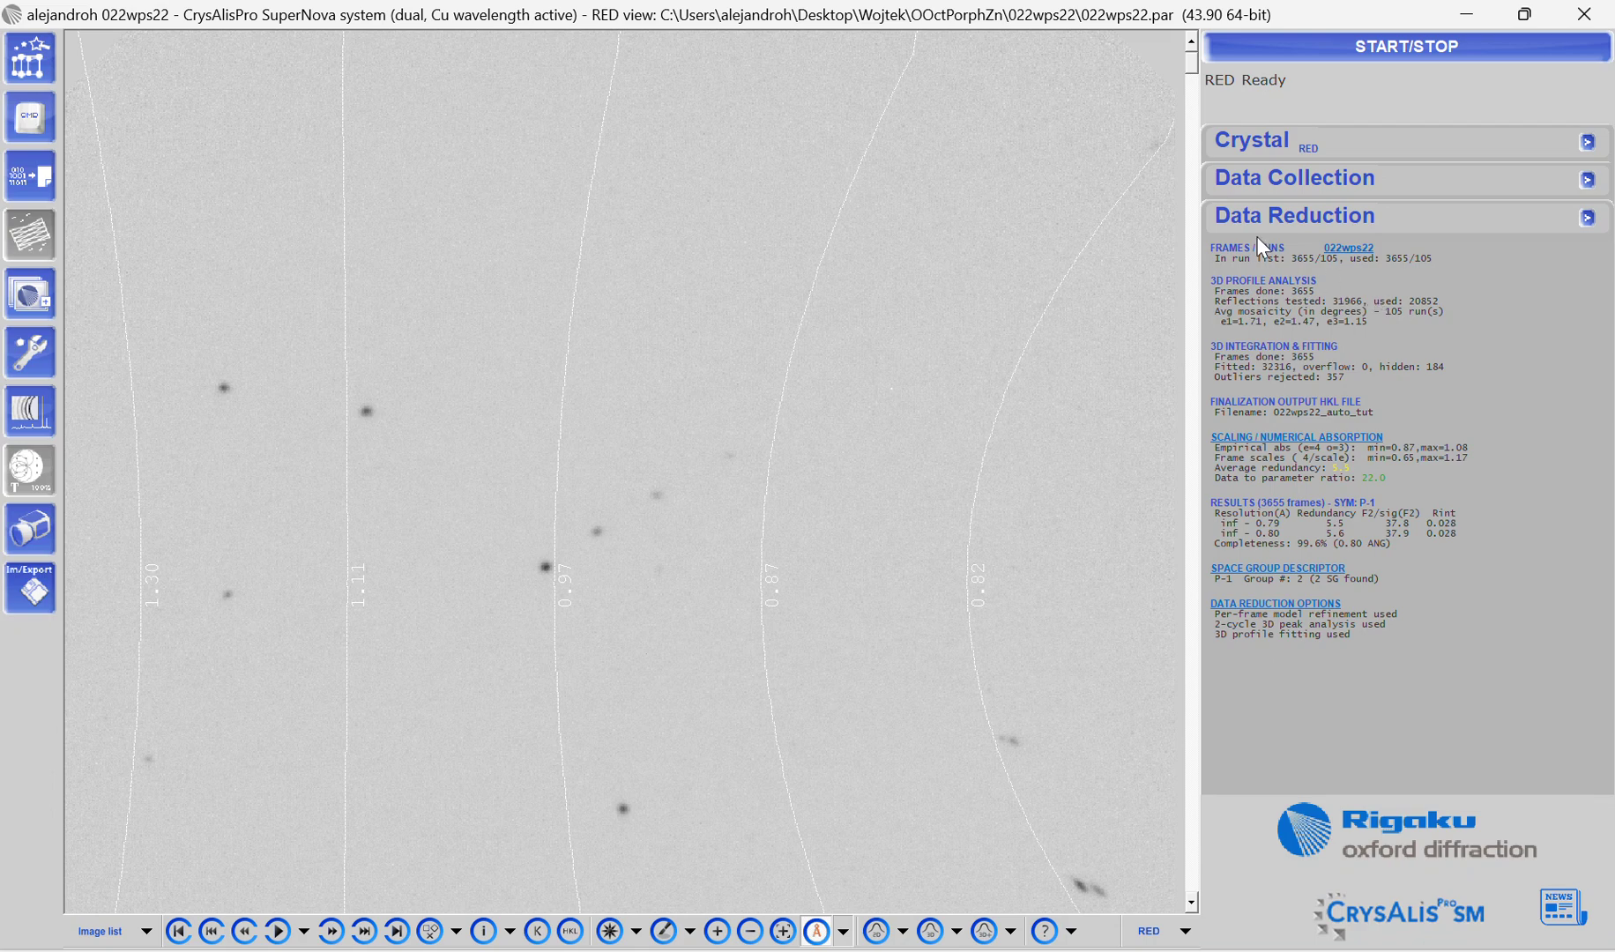
Switch to File Explorer and open the olex2_022wps22_auto_tut folder inside the struct folder of 022wps22.
left_click(1468, 15)
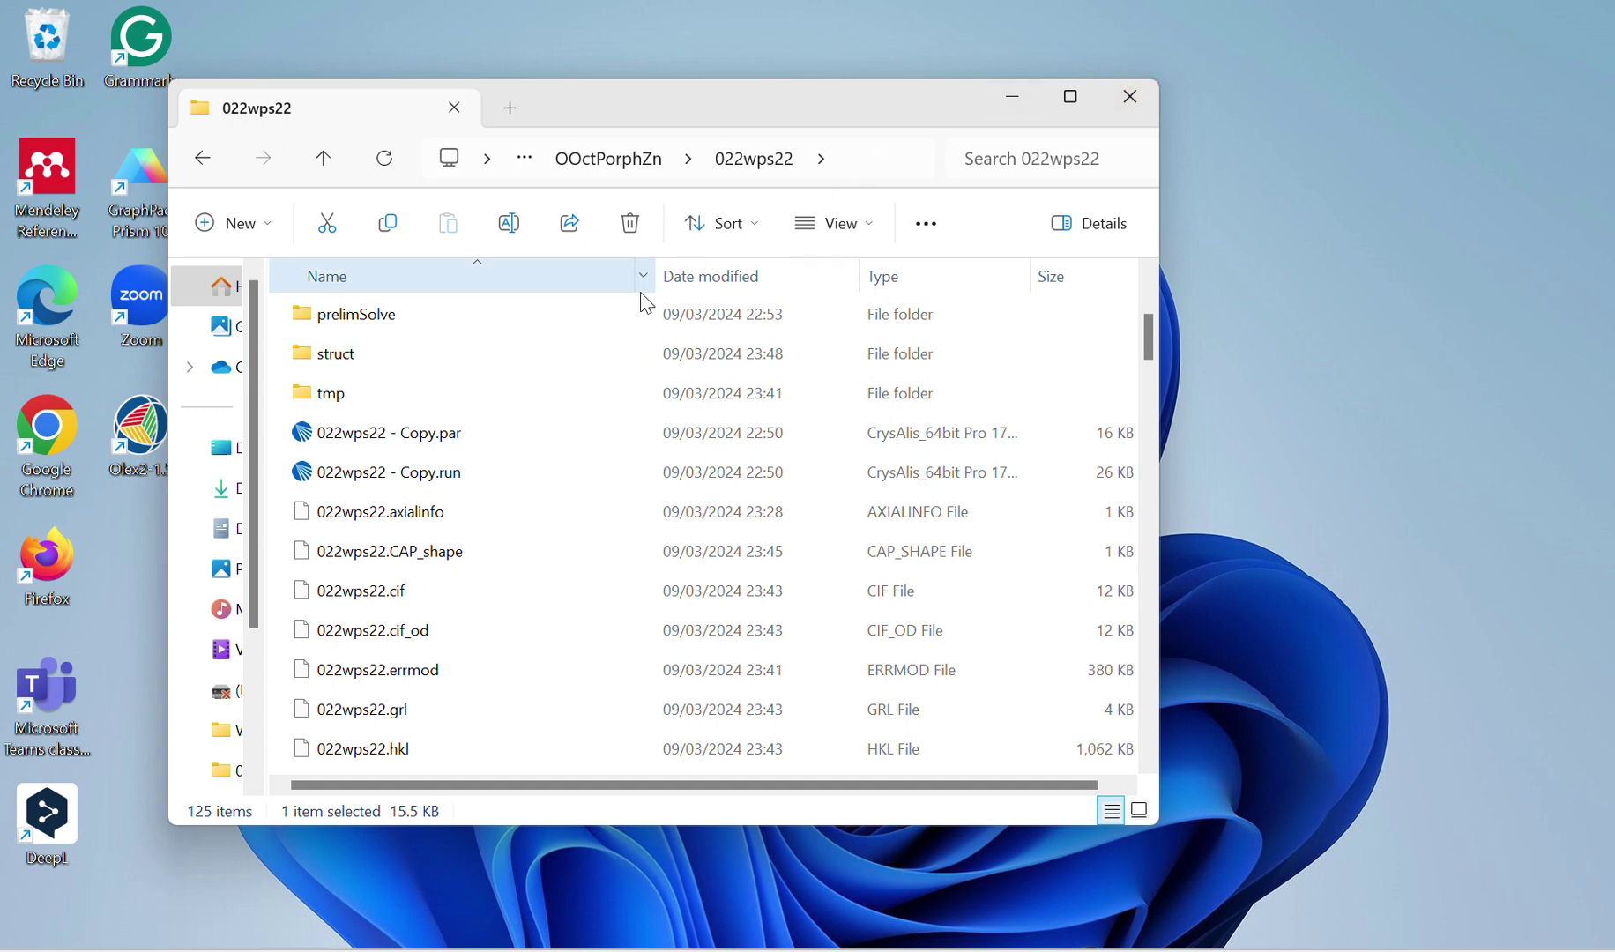
left_click(547, 540)
scroll(551, 545, "up", 2)
scroll(536, 544, "down", 2)
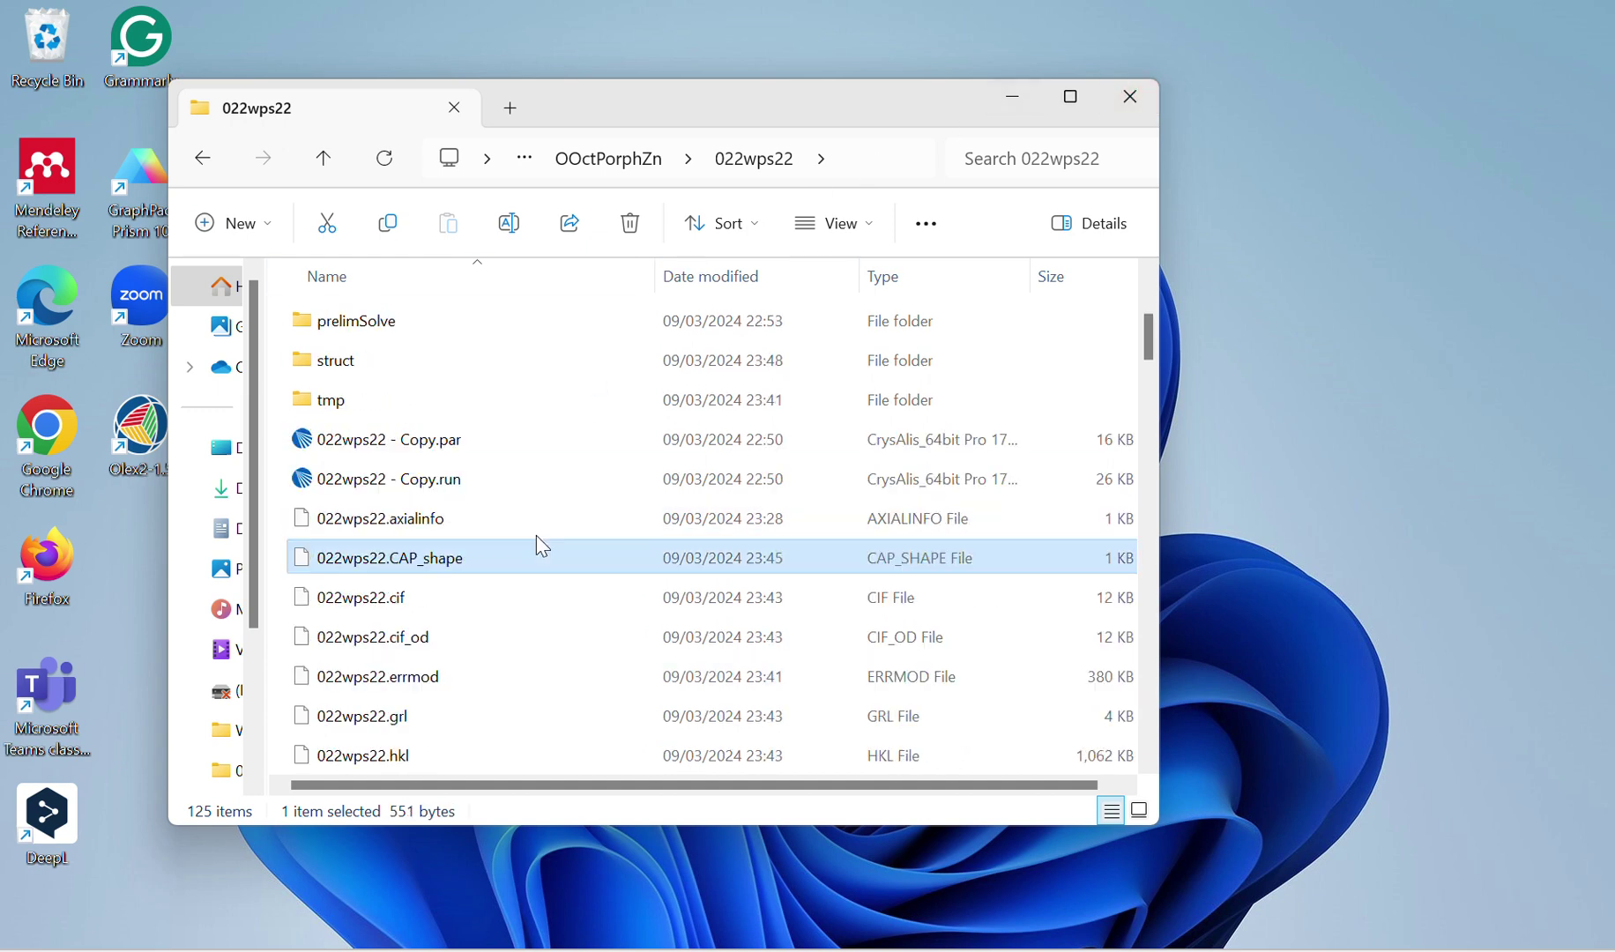
double_click(374, 353)
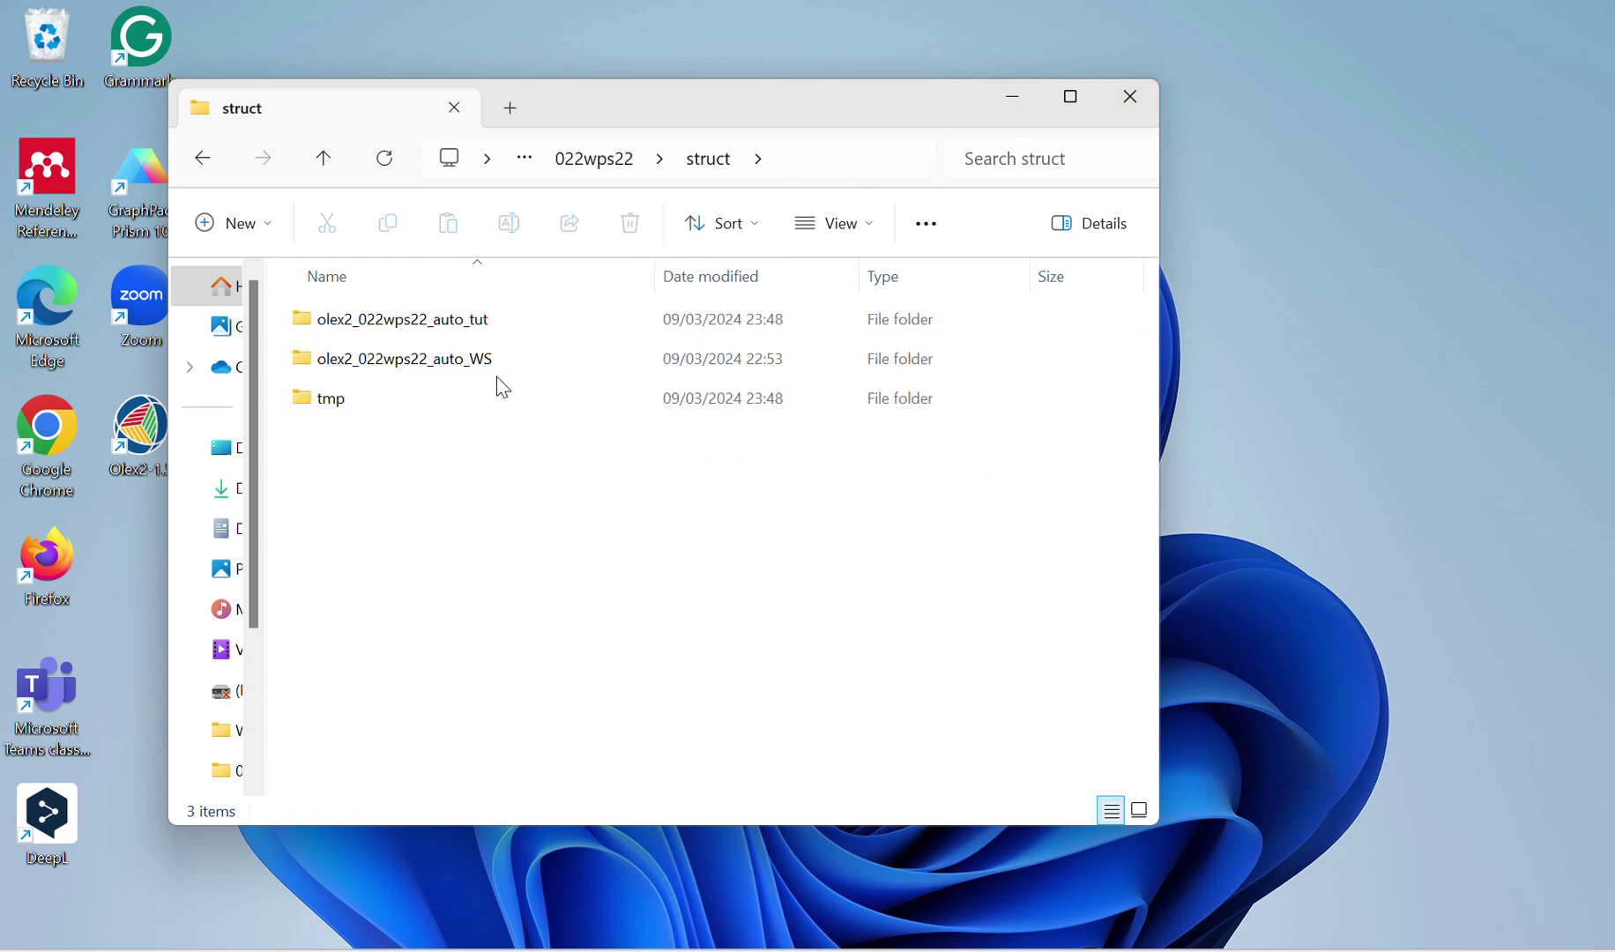
left_click(532, 335)
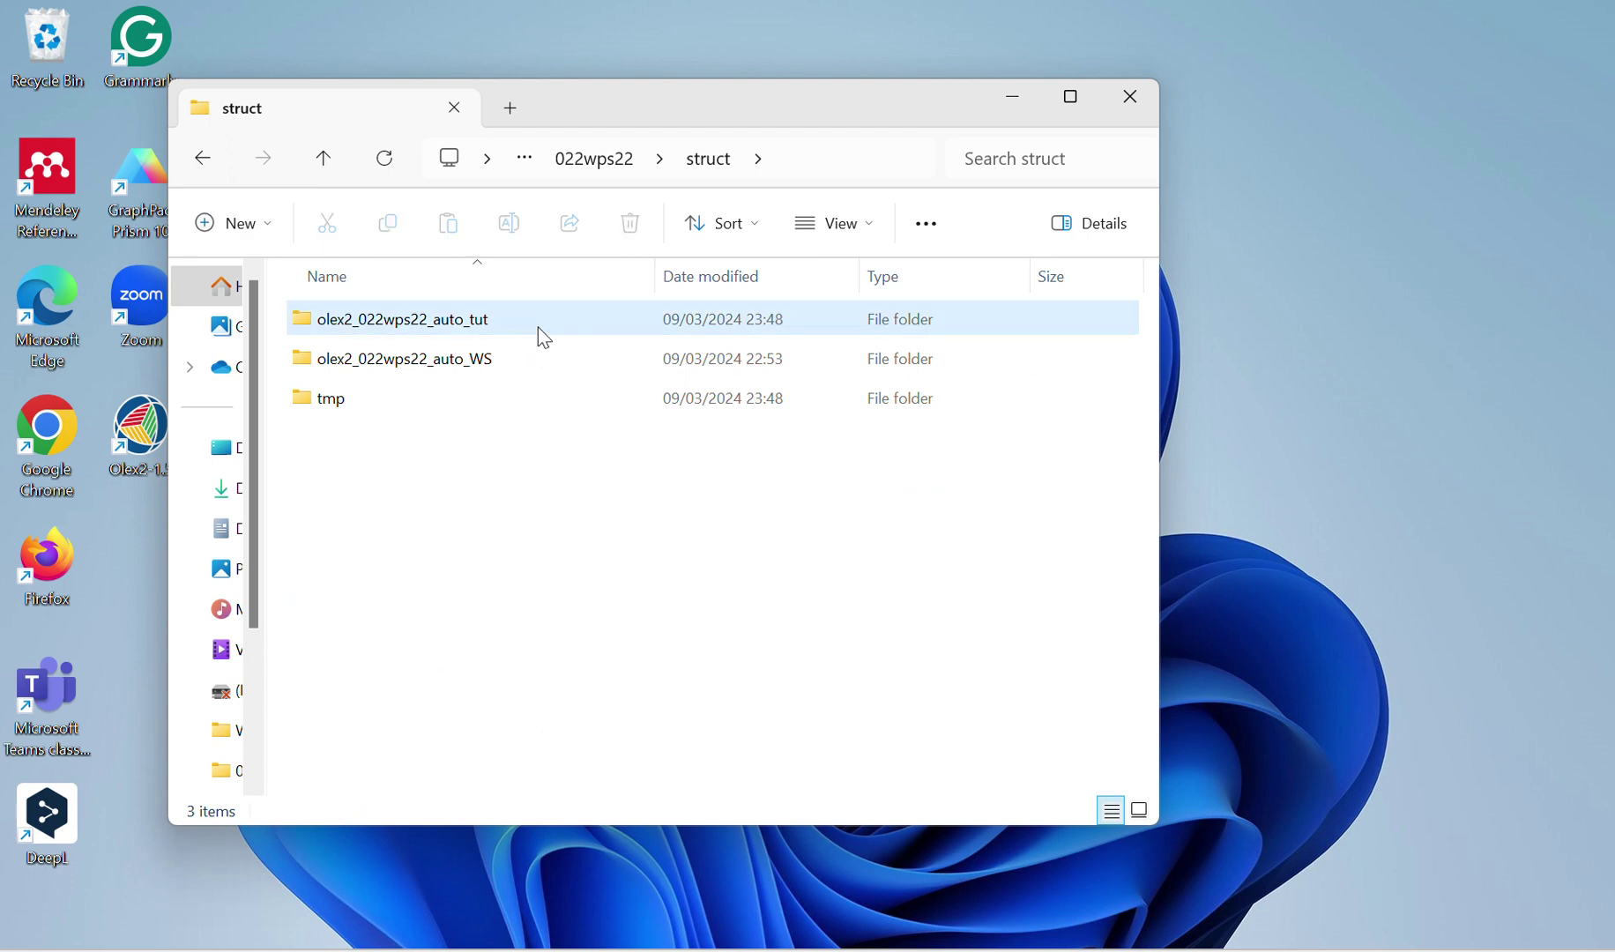
double_click(538, 335)
Examine the ins, hkl and cif_od files written for 022wps22_auto_tut.
left_click_drag(639, 544, 497, 576)
left_click(504, 410)
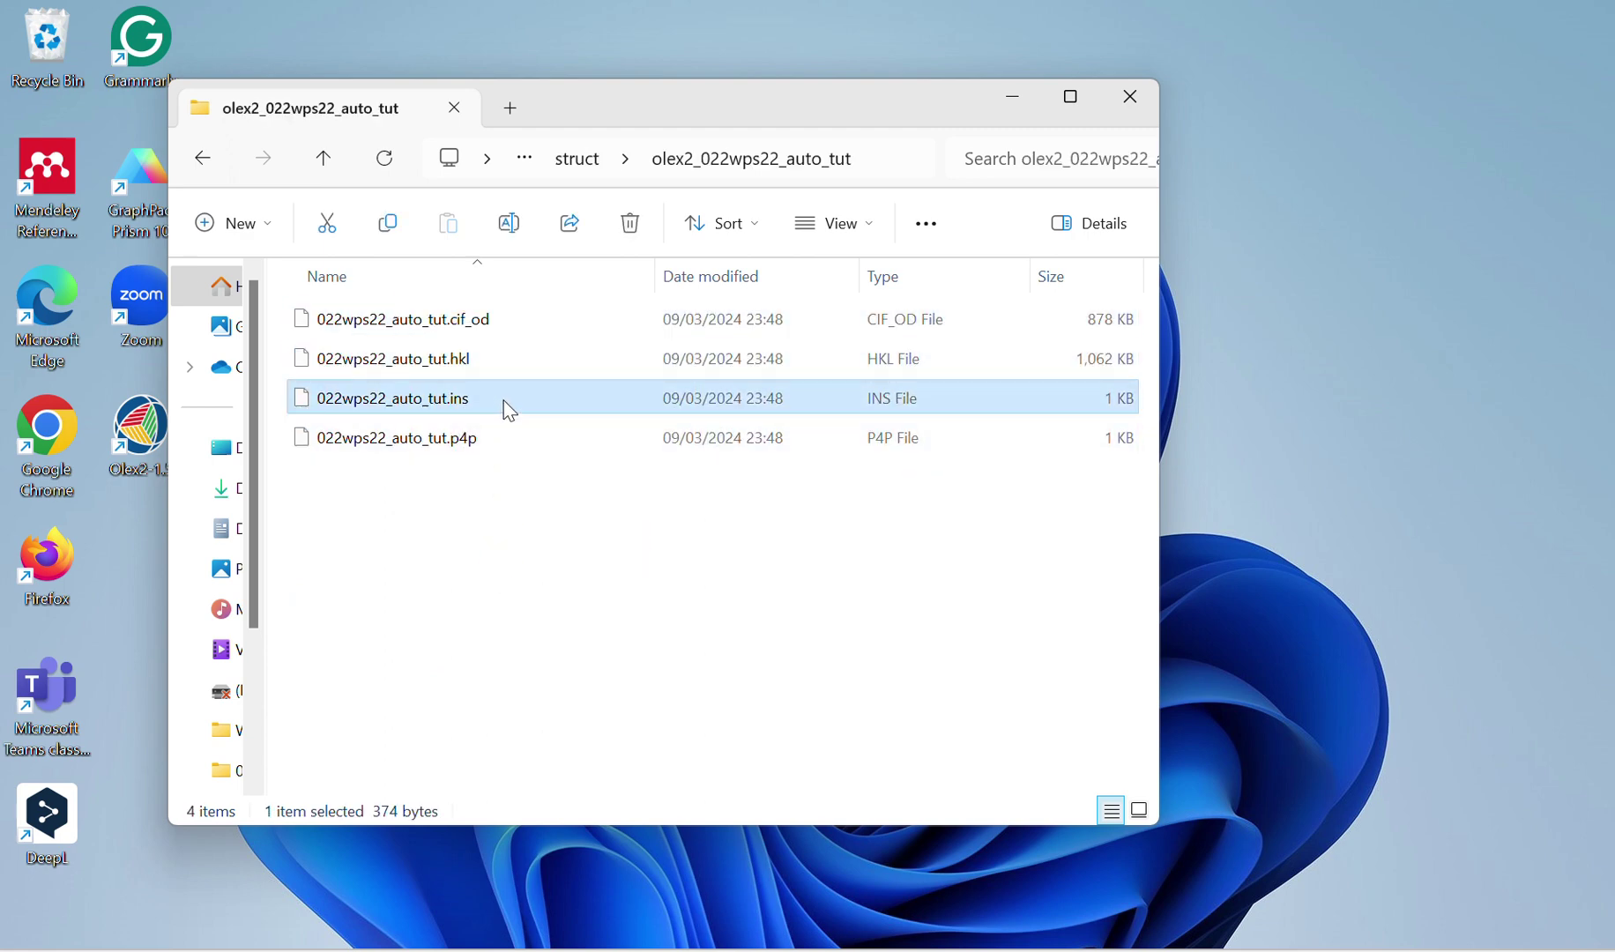
left_click(454, 367)
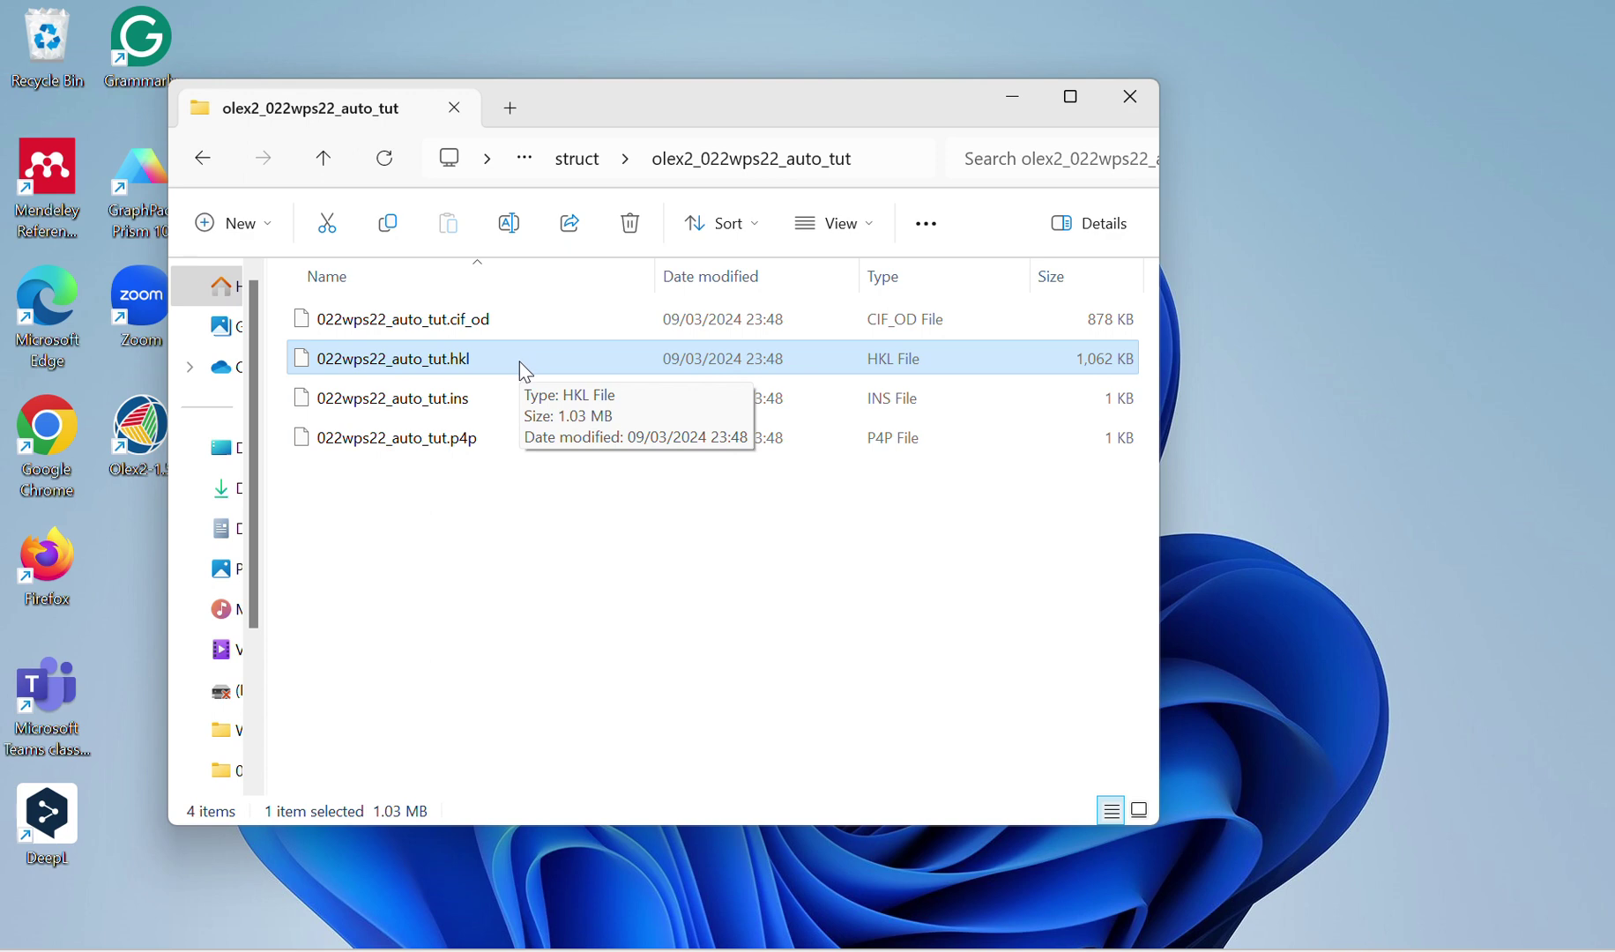
left_click(579, 333)
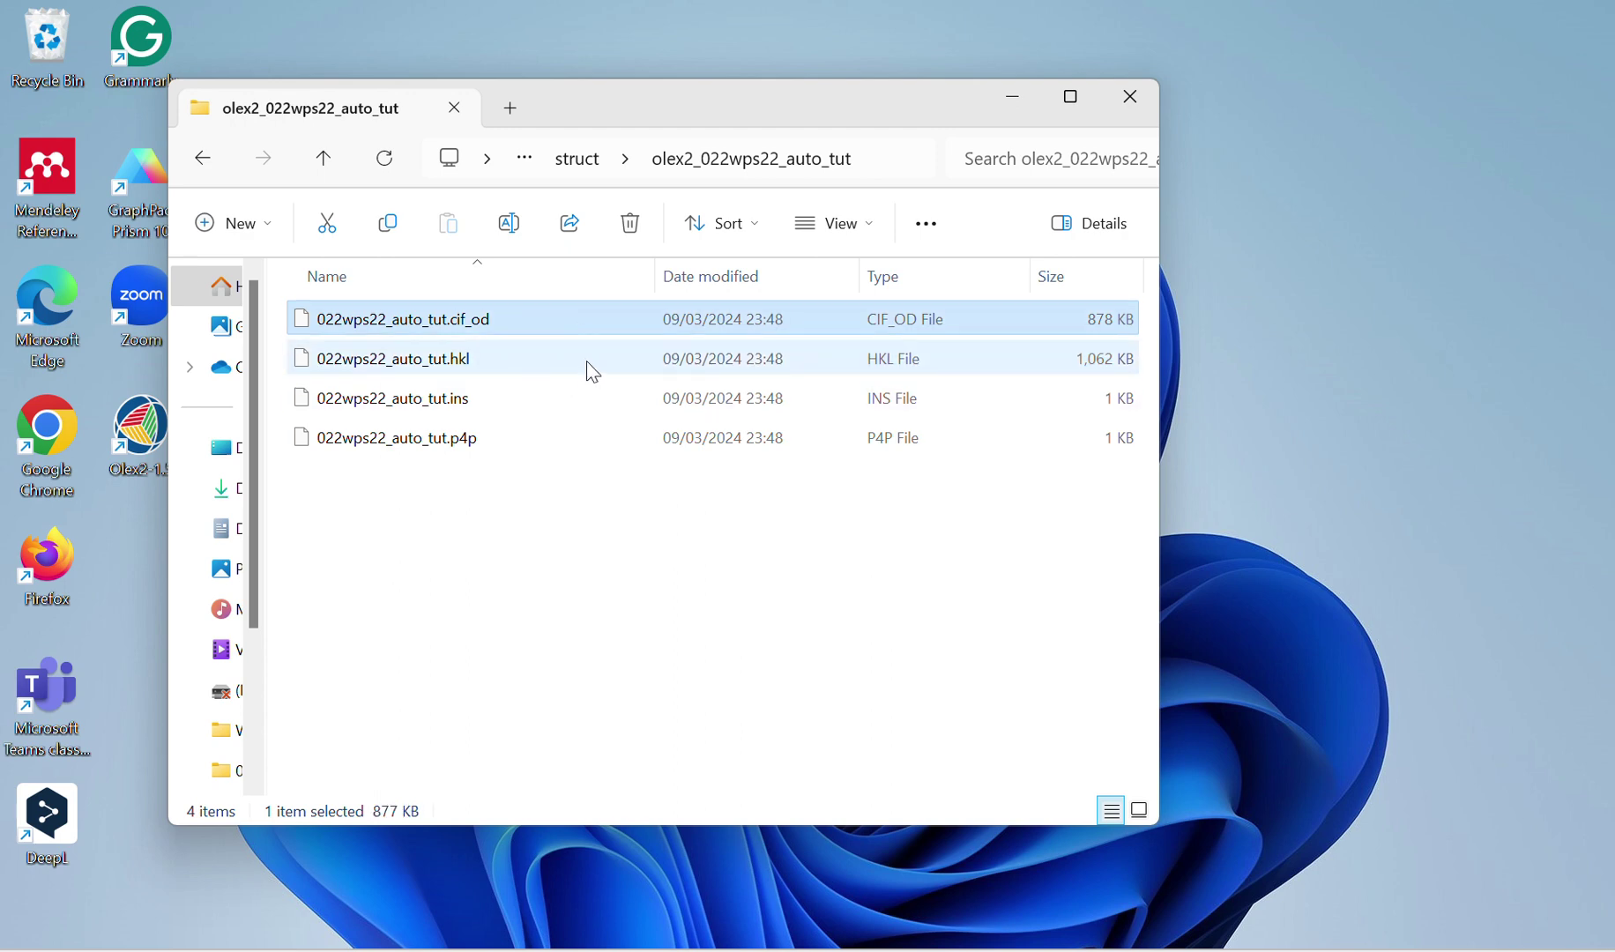
left_click(468, 368)
left_click(531, 322)
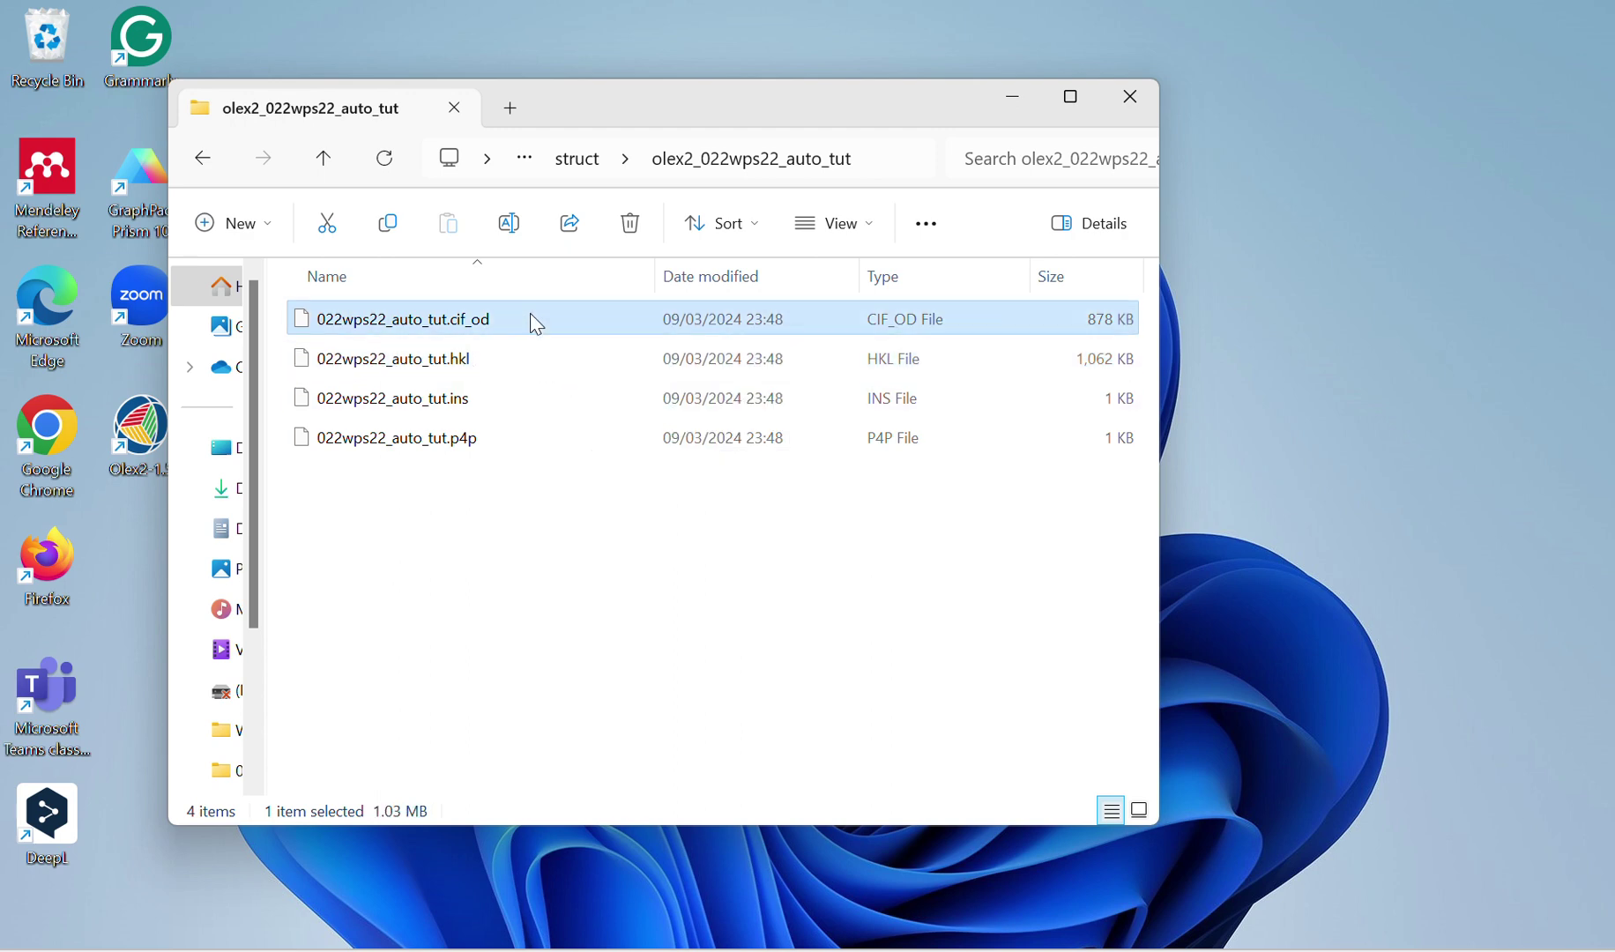
left_click(534, 368)
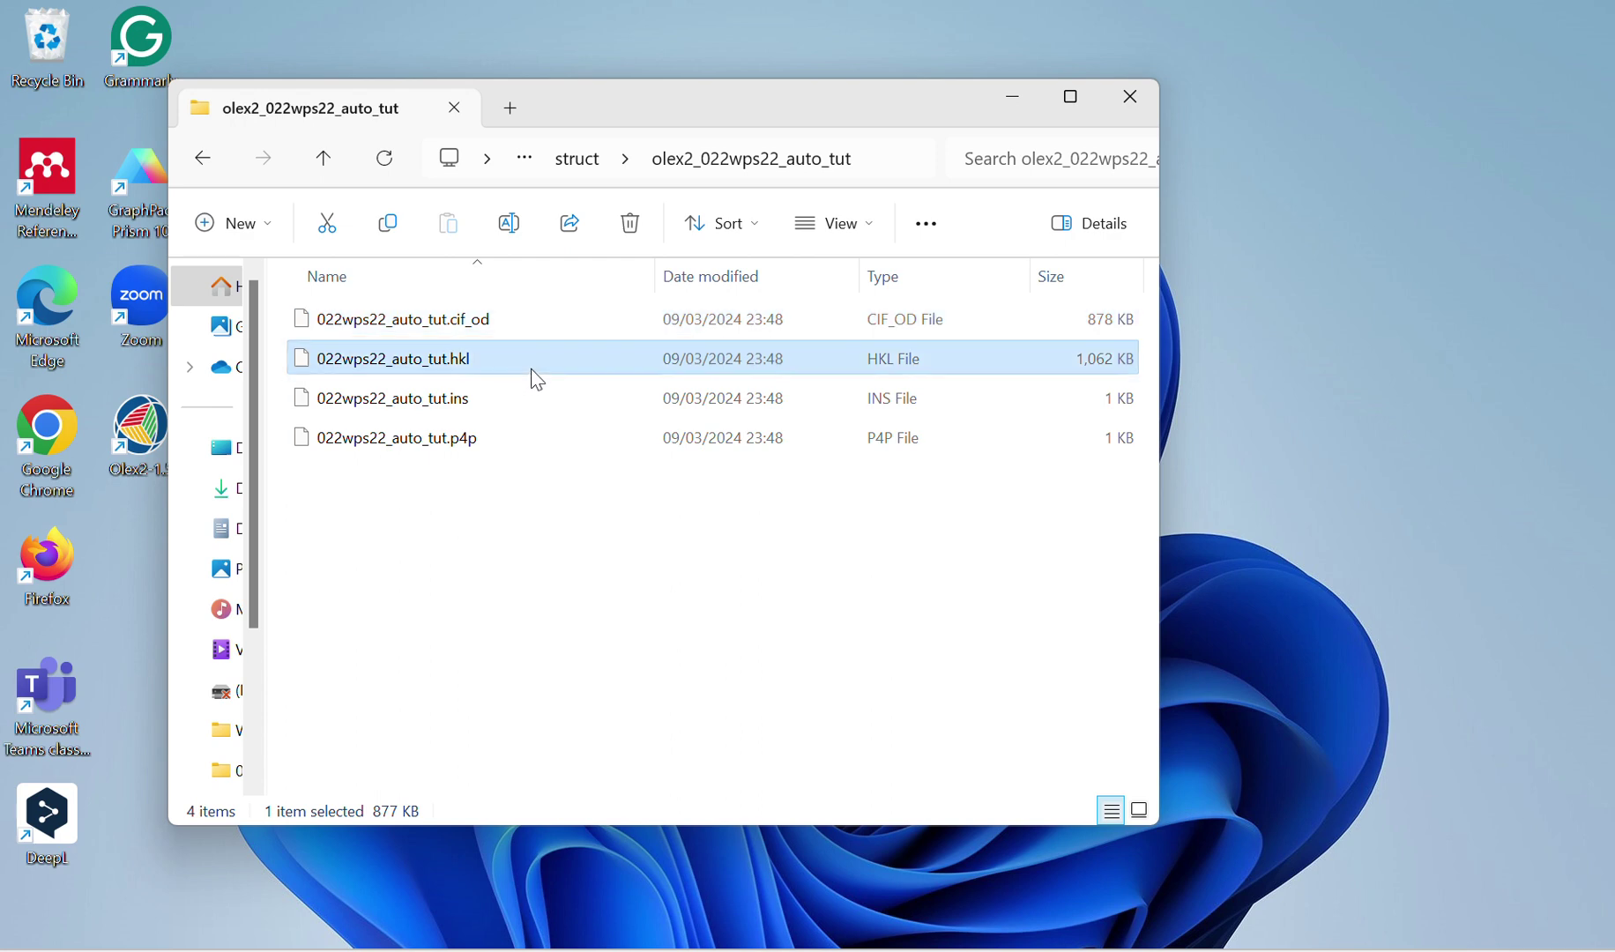
left_click(552, 328)
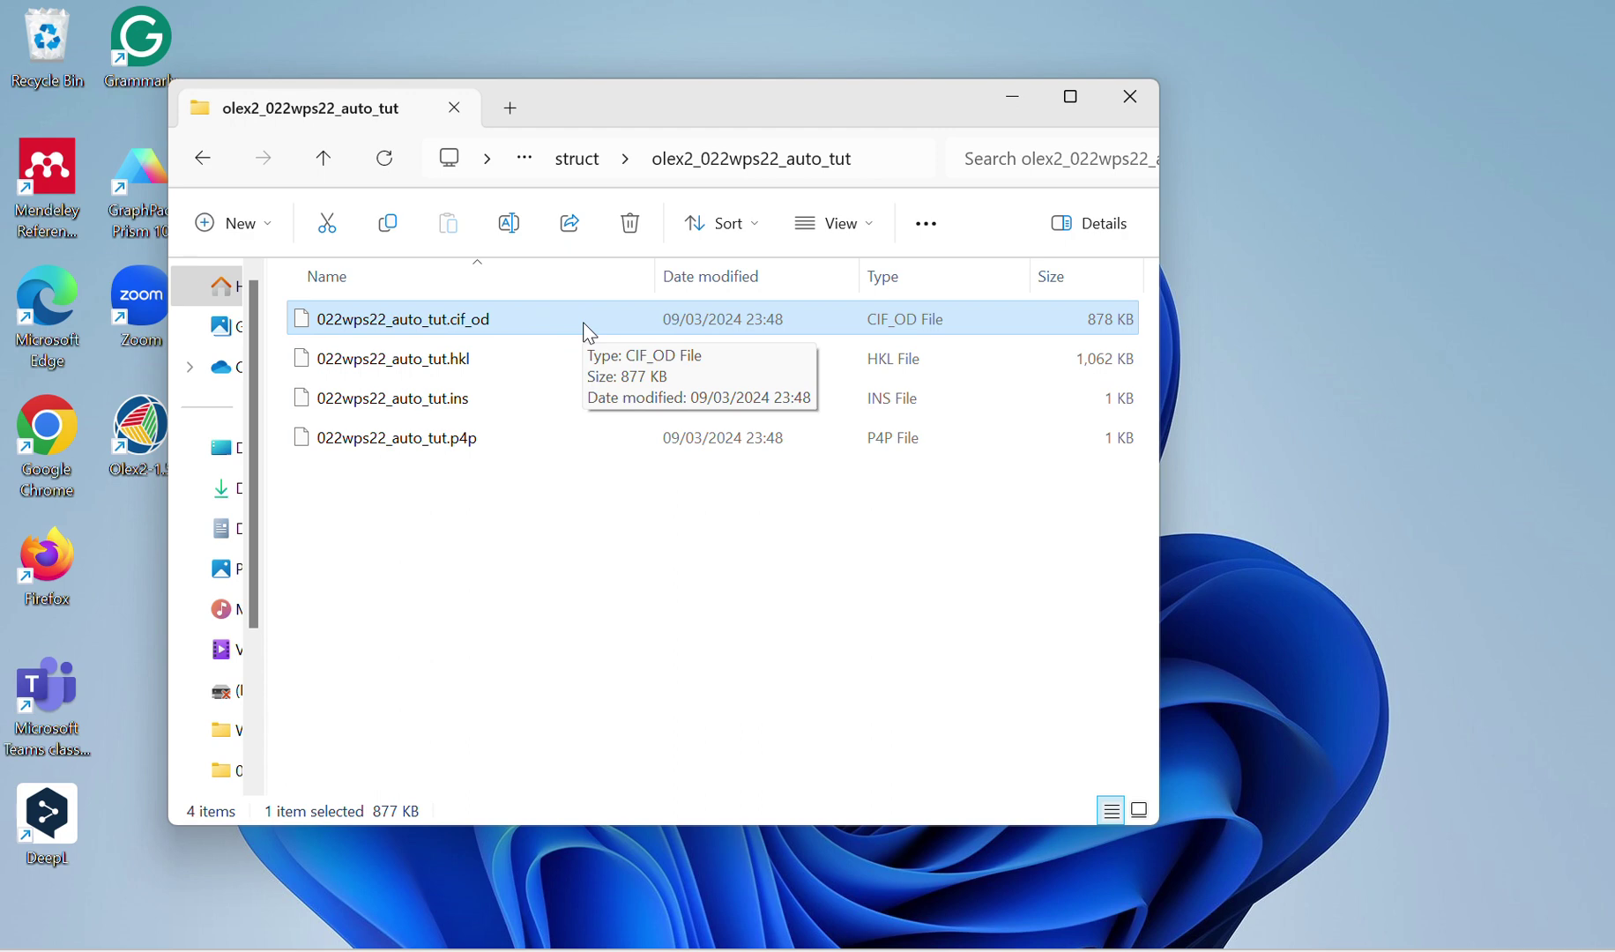
left_click(609, 527)
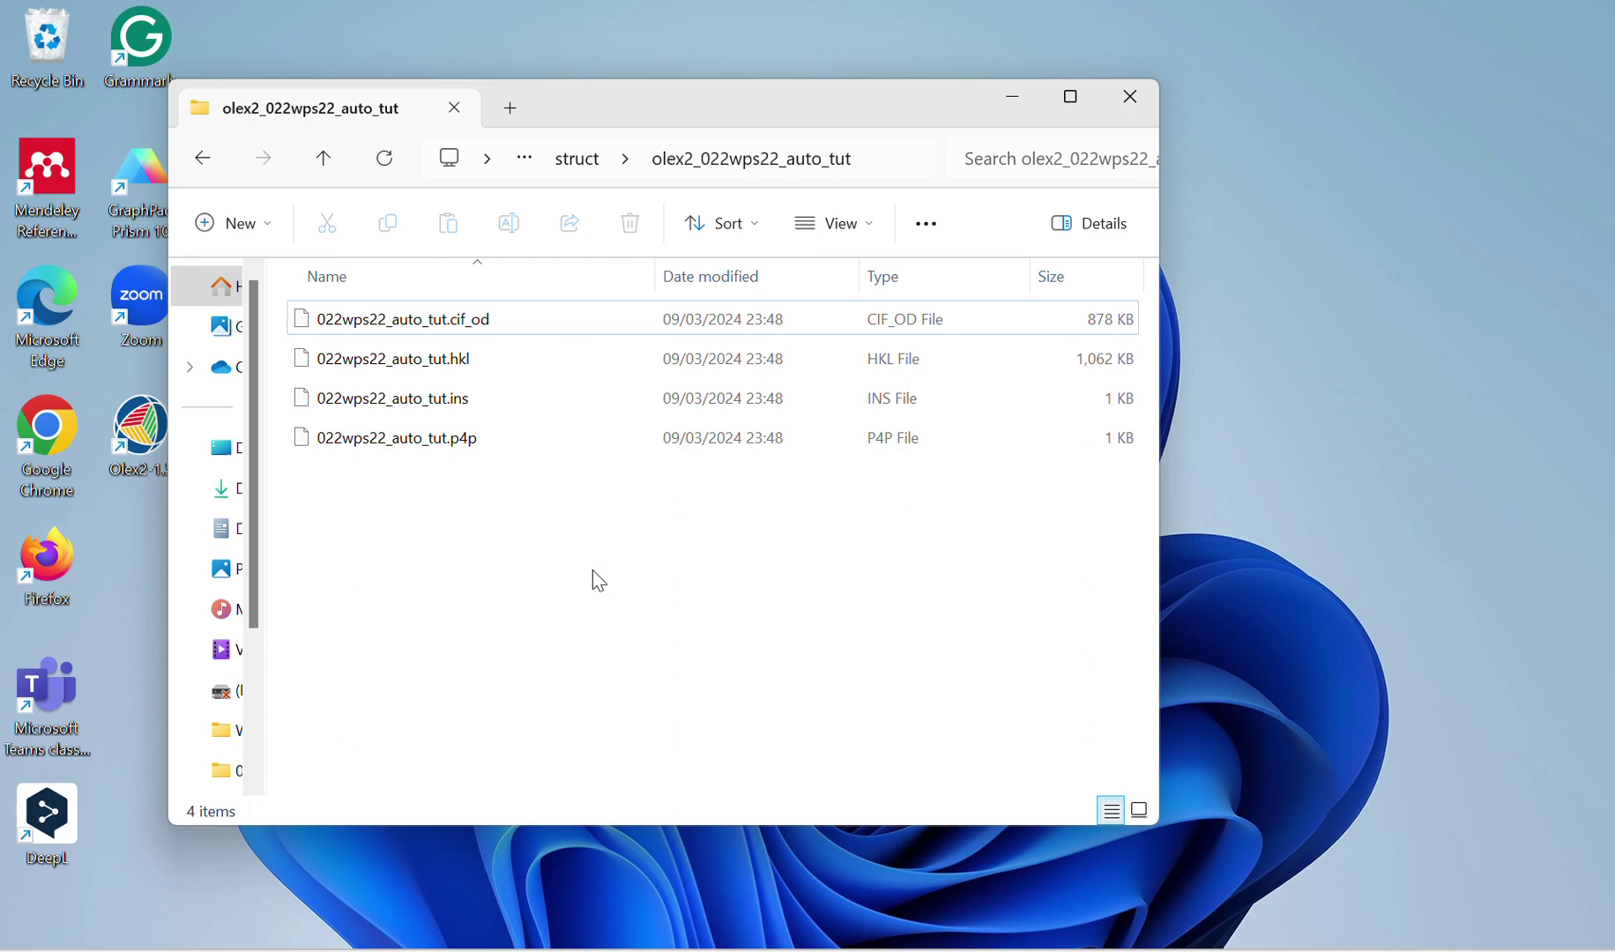